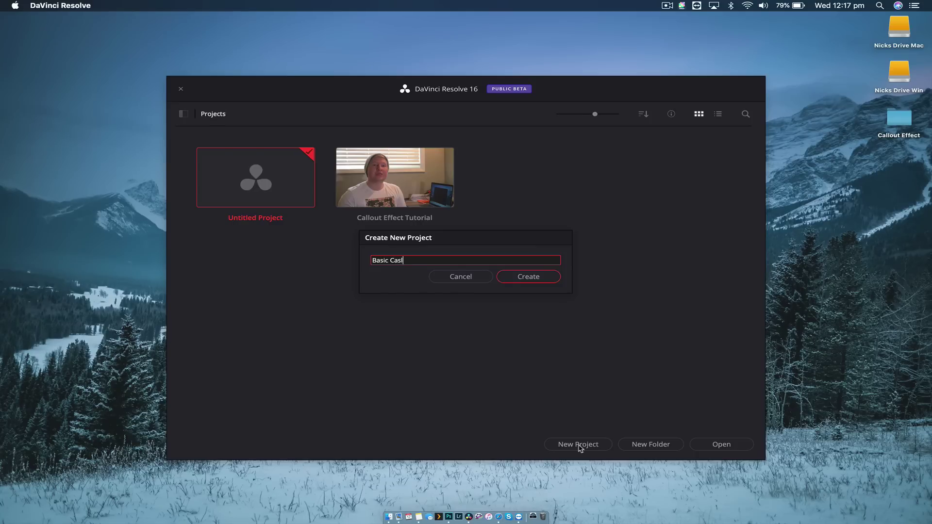
# Create the Basic Callout project and import DSC_0641.MOV, keeping the project frame rate
pyautogui.press('Return')
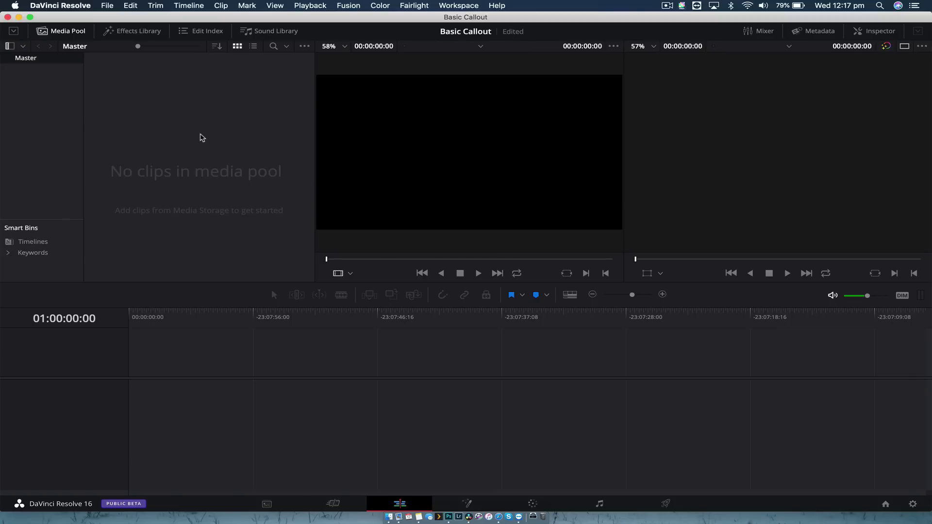
pyautogui.rightClick(201, 135)
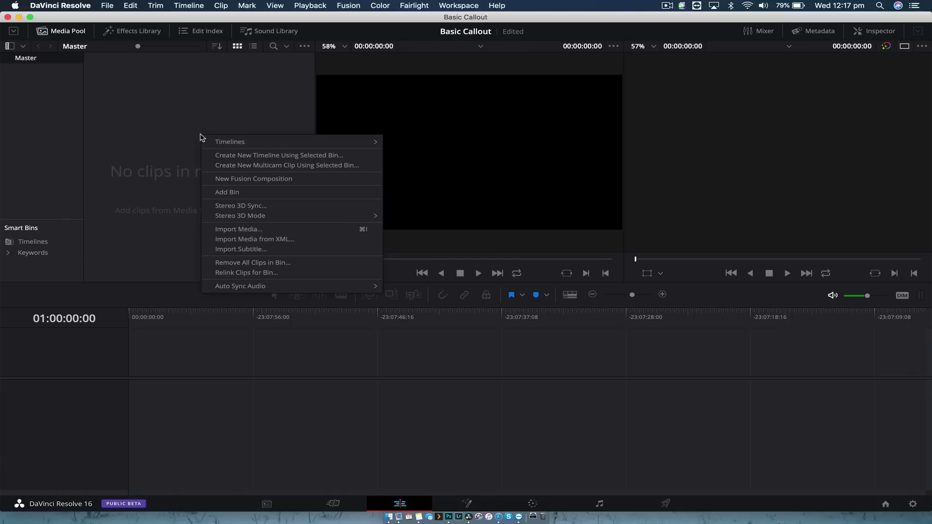
pyautogui.click(266, 229)
pyautogui.click(497, 126)
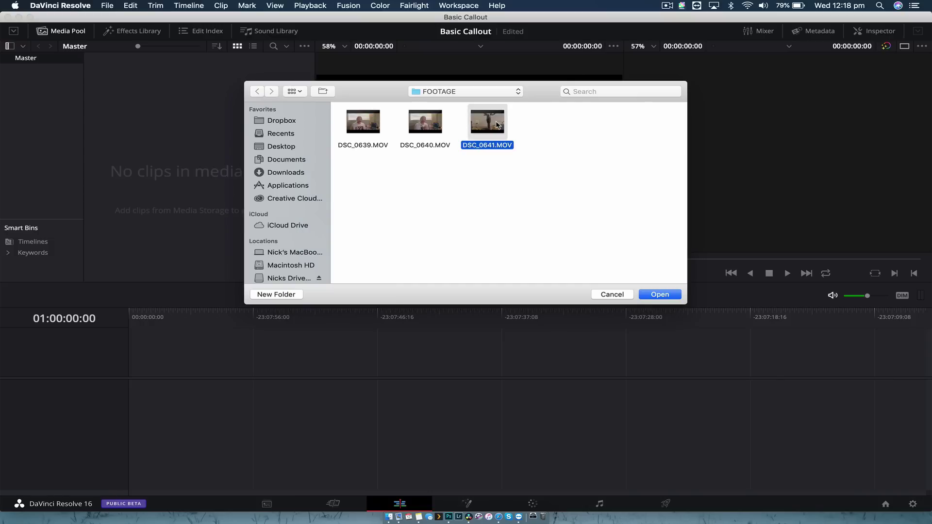
pyautogui.doubleClick(497, 126)
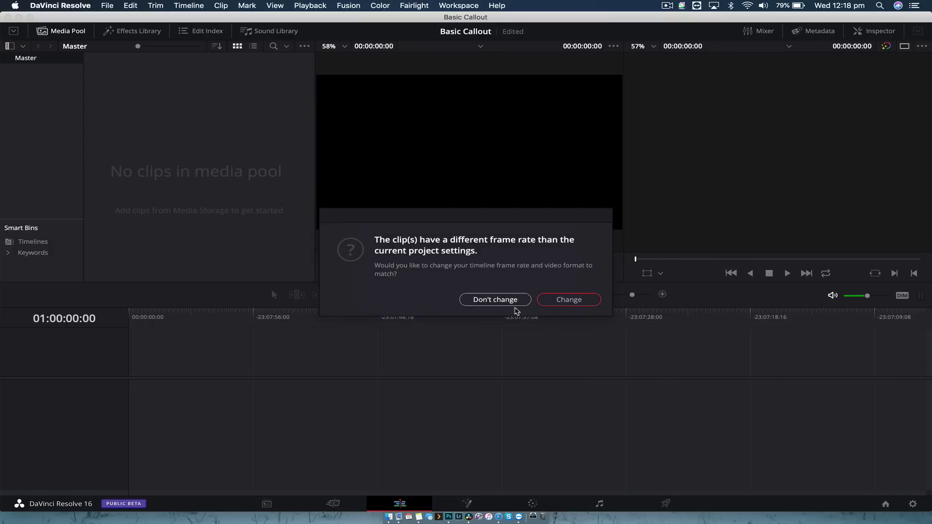
pyautogui.click(498, 303)
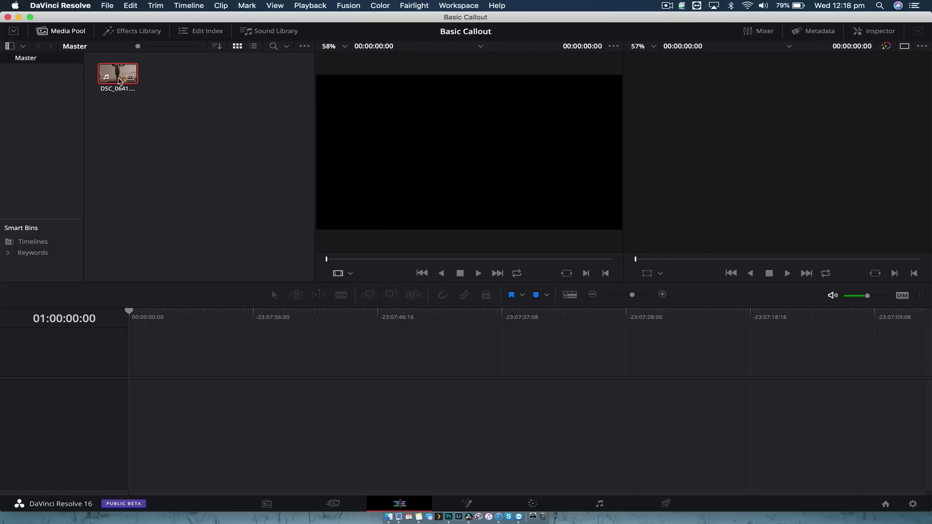
# Mark in and out points on DSC_0641.MOV and drop the trimmed clip onto a new timeline
pyautogui.click(119, 77)
pyautogui.moveTo(353, 260); pyautogui.dragTo(505, 256)
pyautogui.press('i')
pyautogui.press('o')
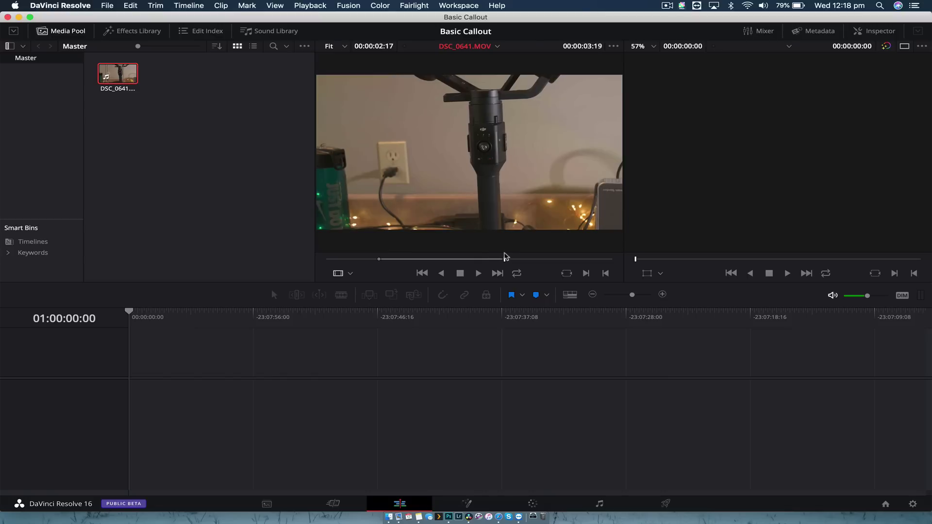
pyautogui.moveTo(456, 241); pyautogui.dragTo(130, 368)
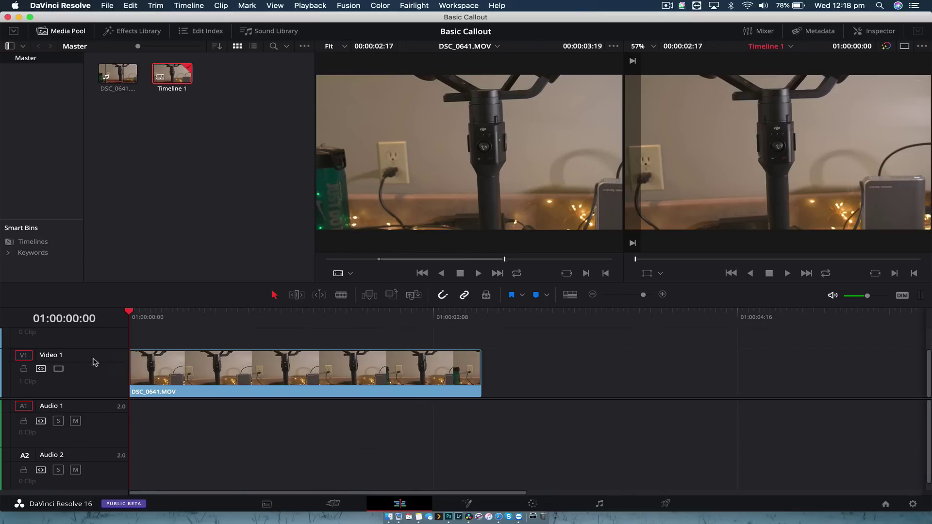
# Open the clip on the Fusion page and reposition the MediaIn1 node
pyautogui.moveTo(83, 349); pyautogui.dragTo(84, 390)
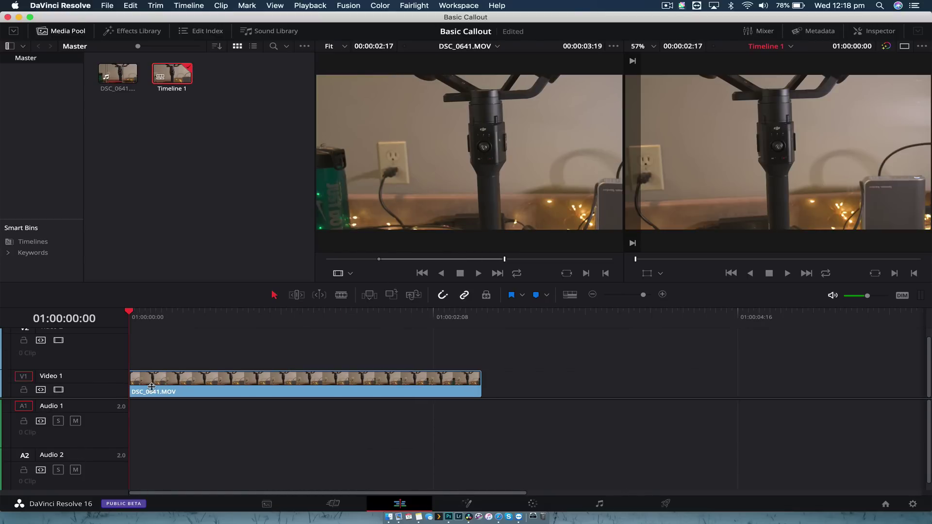
pyautogui.click(165, 380)
pyautogui.moveTo(146, 316); pyautogui.dragTo(55, 330)
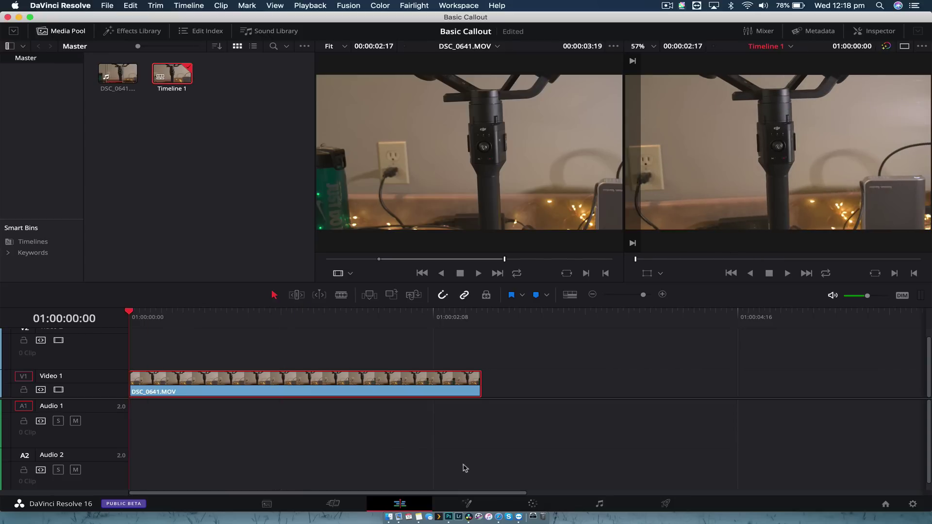
pyautogui.click(462, 504)
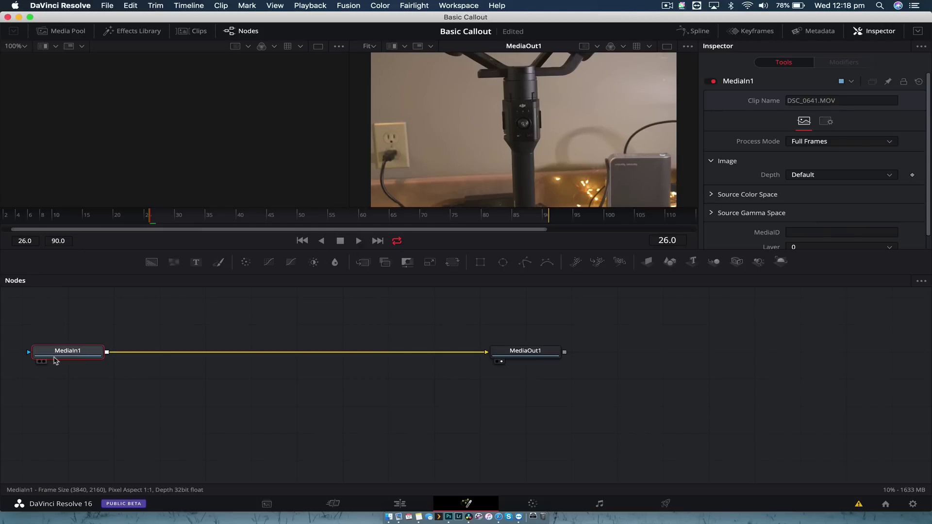
pyautogui.moveTo(55, 361); pyautogui.dragTo(152, 408)
# Play the clip, return to the first frame, and spread MediaIn1 and MediaOut1 apart
pyautogui.press('space')
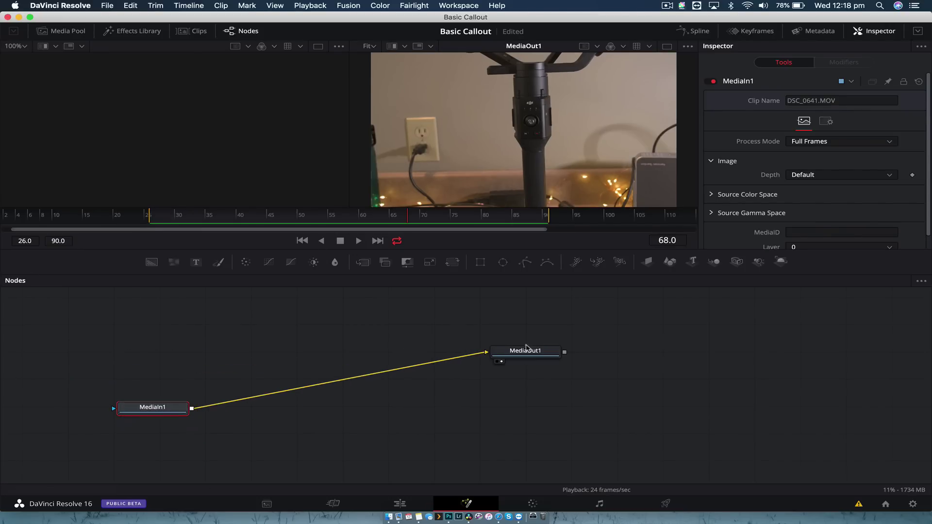
pyautogui.moveTo(526, 351); pyautogui.dragTo(626, 387)
pyautogui.click(156, 414)
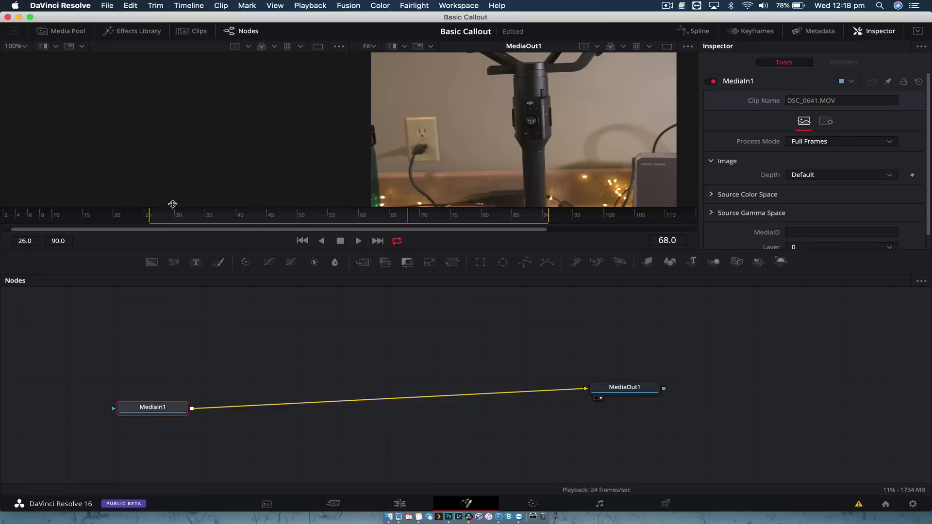
pyautogui.click(139, 216)
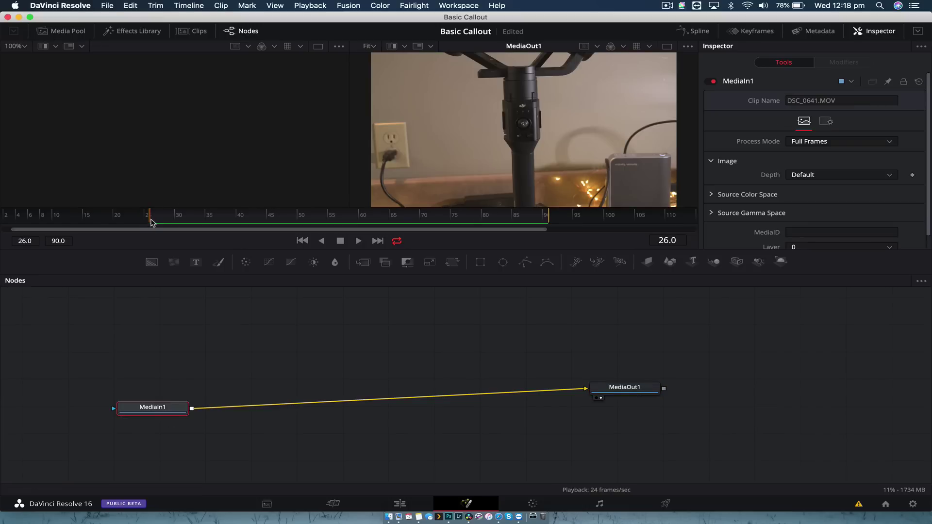
pyautogui.moveTo(145, 412); pyautogui.dragTo(118, 376)
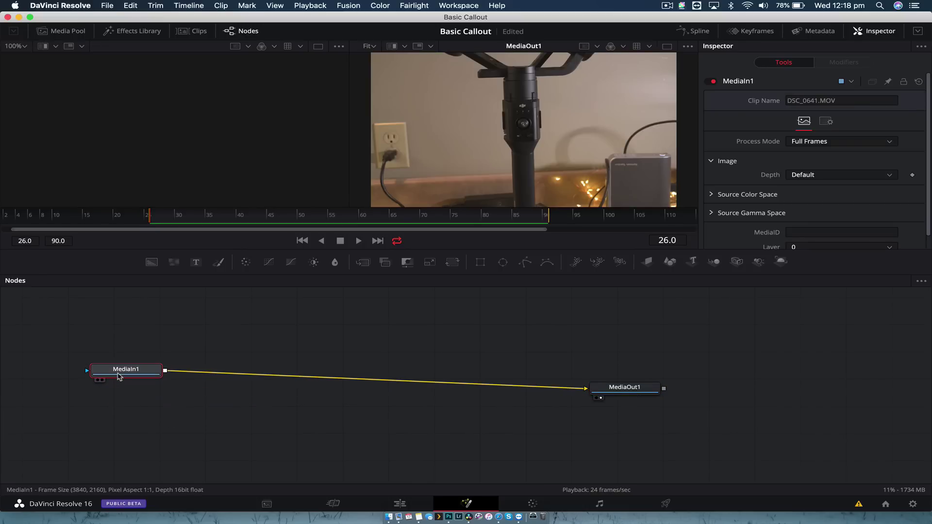
# Add a Tracker node and place Tracker1 between MediaIn1 and MediaOut1
pyautogui.hotkey('shift', 'space')
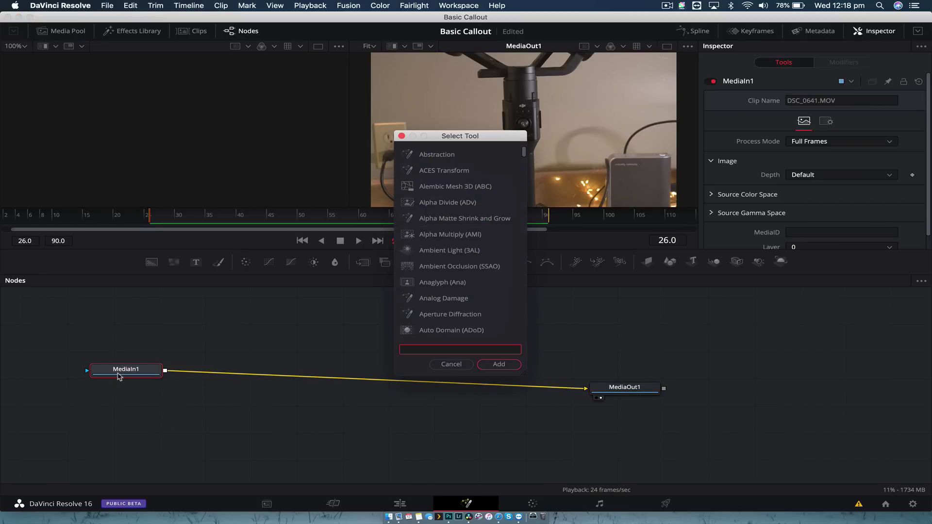
pyautogui.write('tracke')
pyautogui.press('Return')
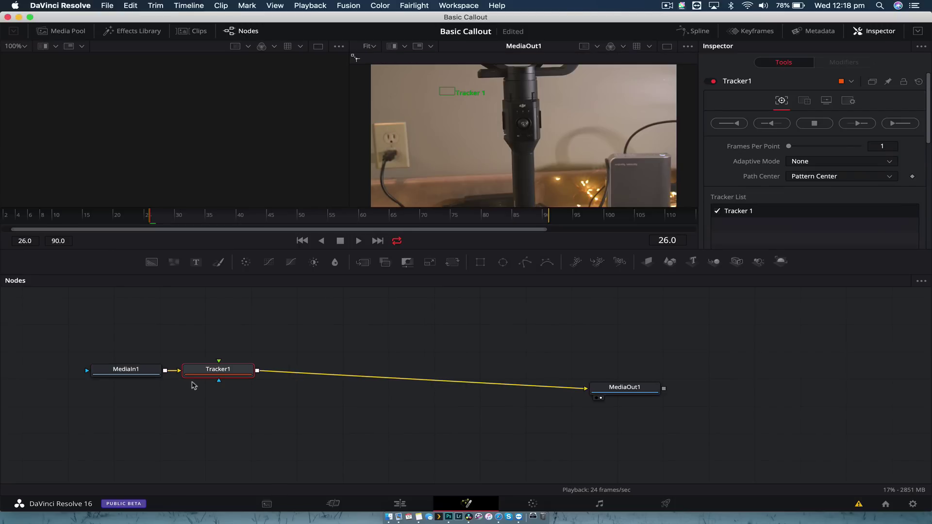
pyautogui.moveTo(219, 377); pyautogui.dragTo(359, 378)
pyautogui.moveTo(118, 371); pyautogui.dragTo(112, 381)
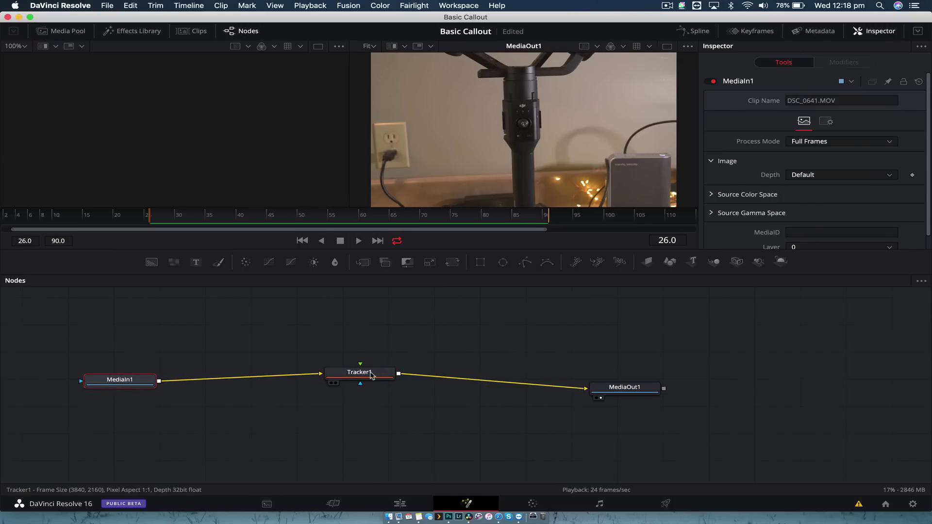
pyautogui.moveTo(370, 376); pyautogui.dragTo(377, 385)
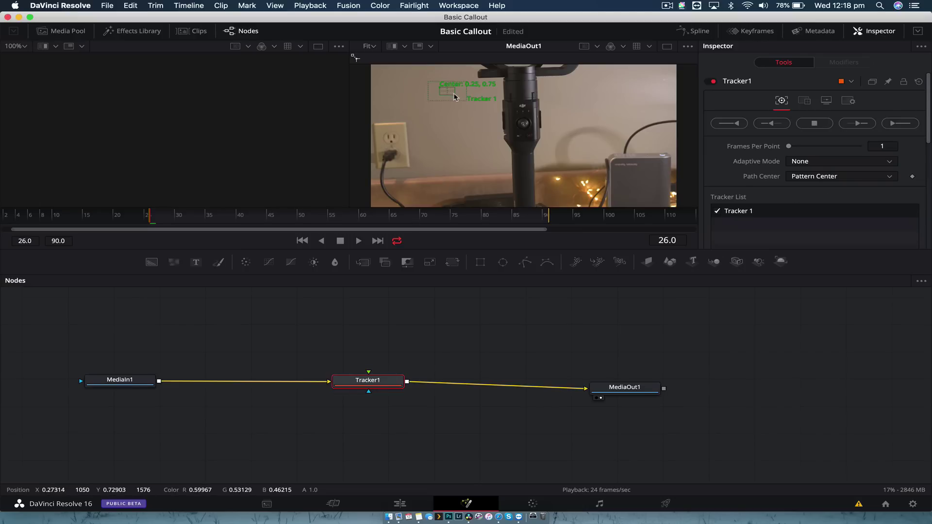
# Fit the tracker pattern and search boxes around the gimbal and track forward through frames 26–90
pyautogui.moveTo(455, 97); pyautogui.dragTo(520, 132)
pyautogui.moveTo(604, 171); pyautogui.dragTo(545, 150)
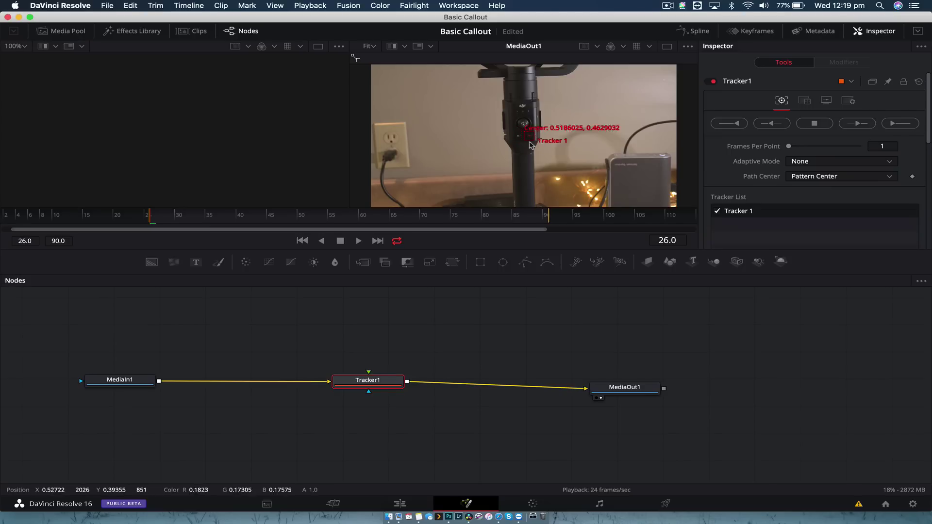
pyautogui.click(901, 124)
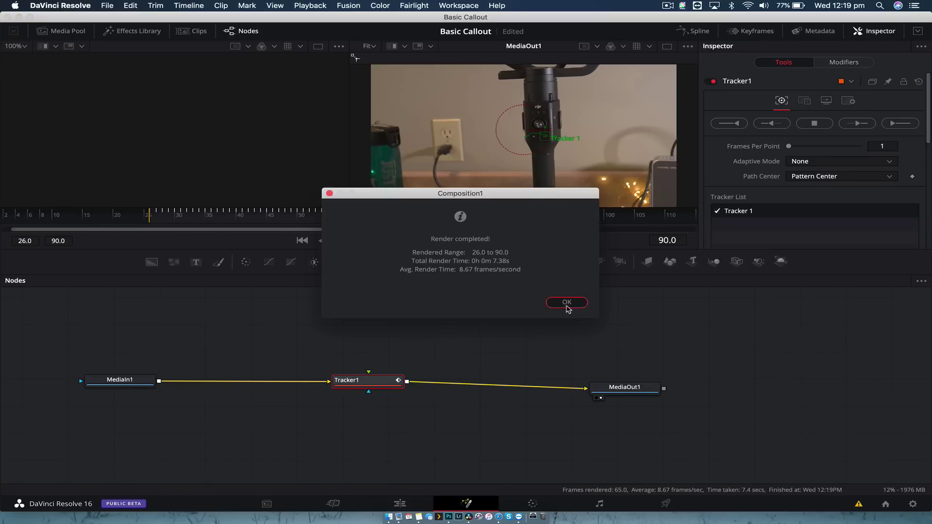
# Dismiss the render message, return to frame 26, and move the three nodes higher
pyautogui.click(564, 305)
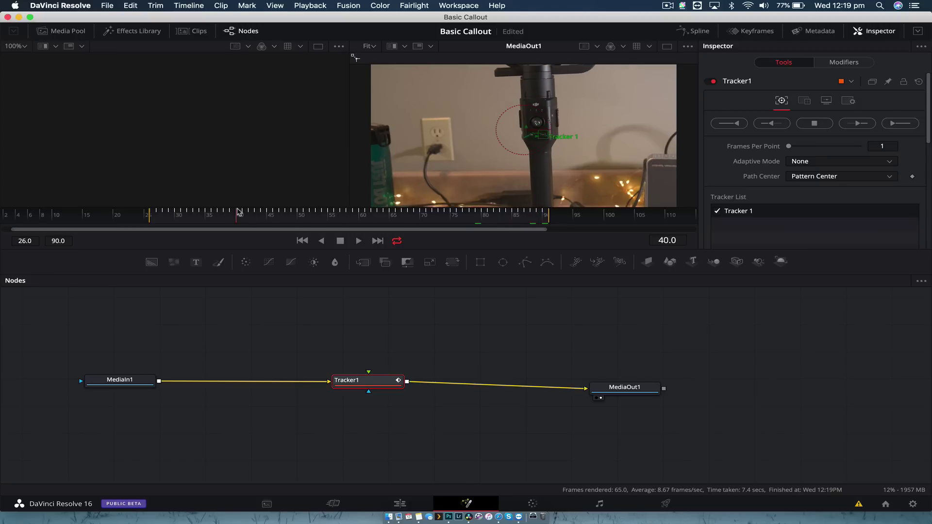
pyautogui.click(154, 214)
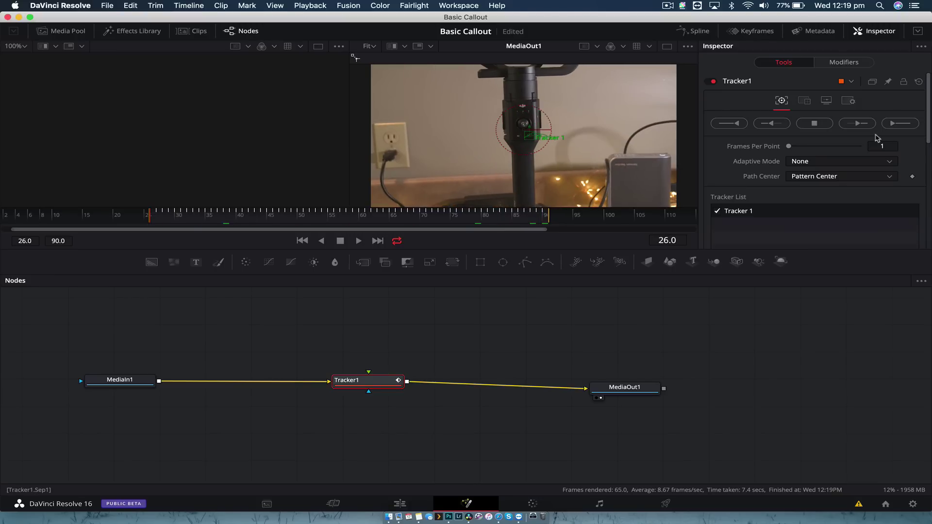
pyautogui.moveTo(716, 348); pyautogui.dragTo(123, 324)
# Set Tracker1's operation to Match Move and nudge MediaOut1 up and right
pyautogui.click(284, 372)
pyautogui.click(360, 322)
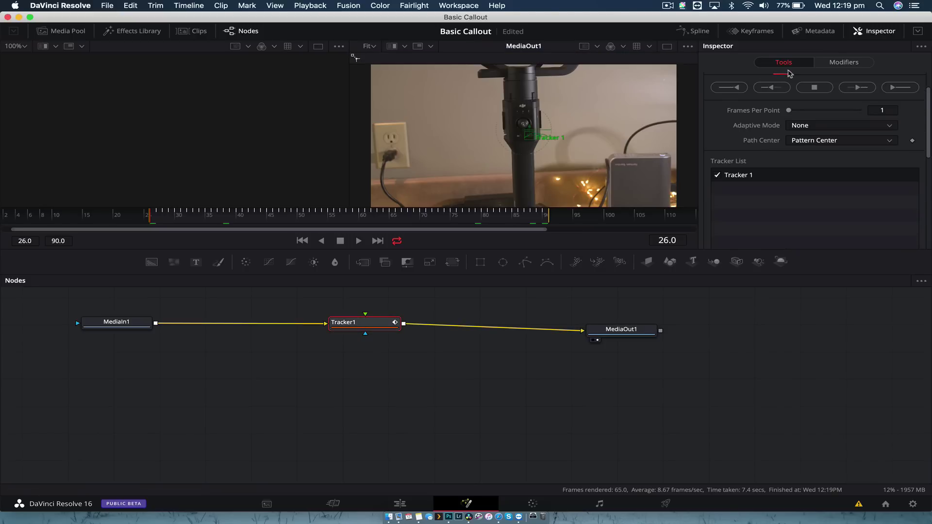
pyautogui.scroll(2, 795, 89)
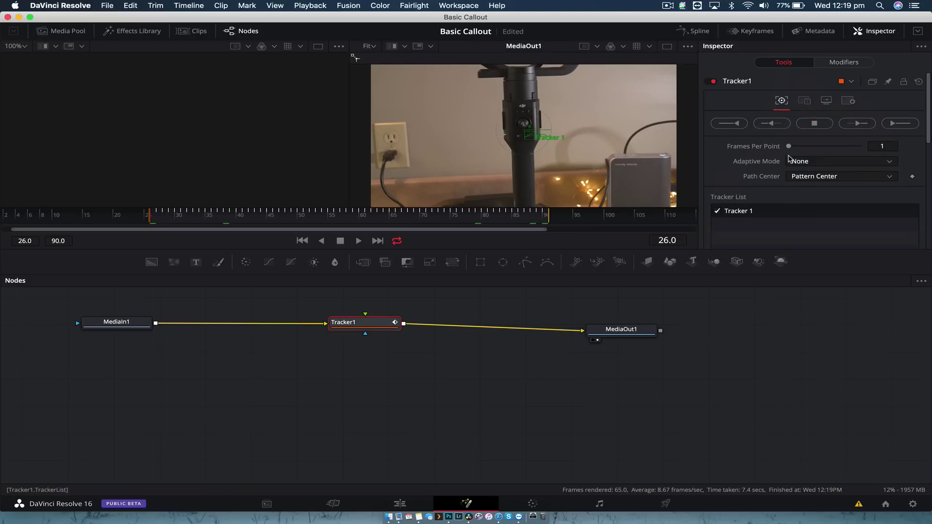
pyautogui.click(803, 102)
pyautogui.click(805, 122)
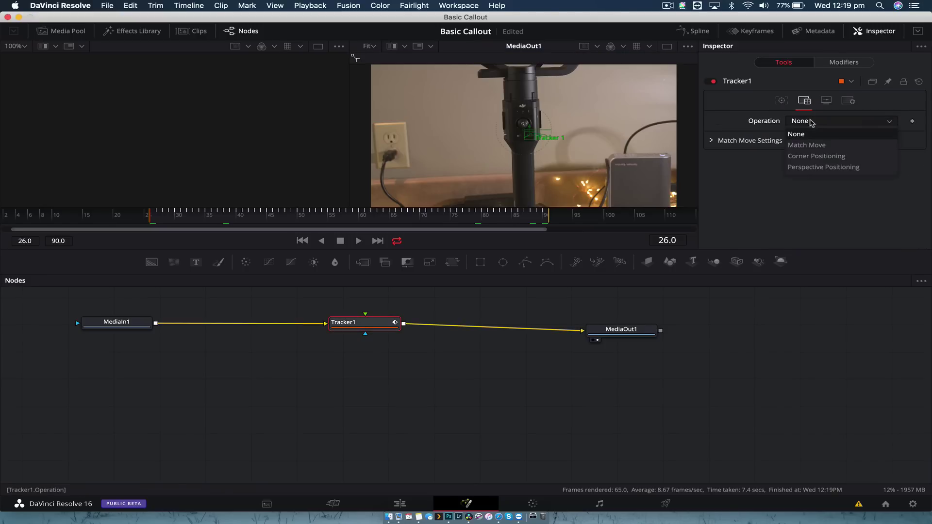
pyautogui.click(820, 144)
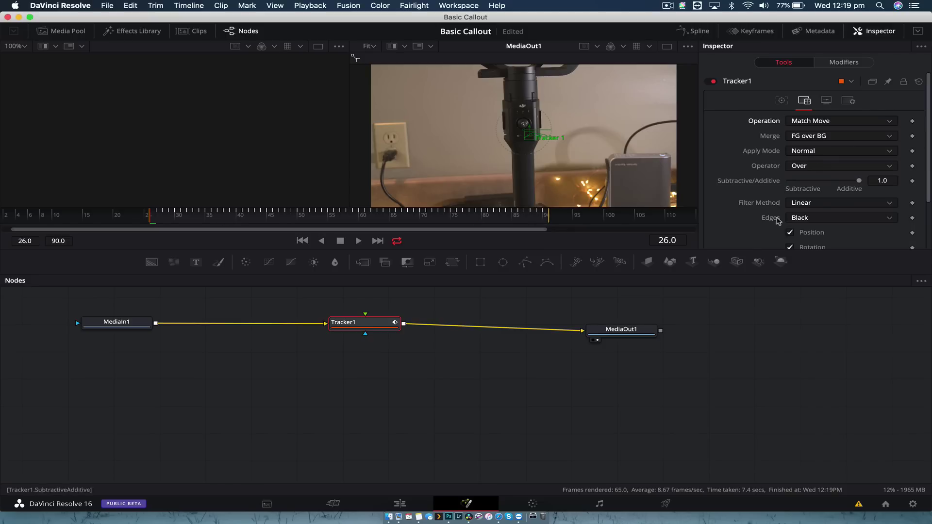
pyautogui.moveTo(621, 329); pyautogui.dragTo(641, 317)
pyautogui.click(374, 326)
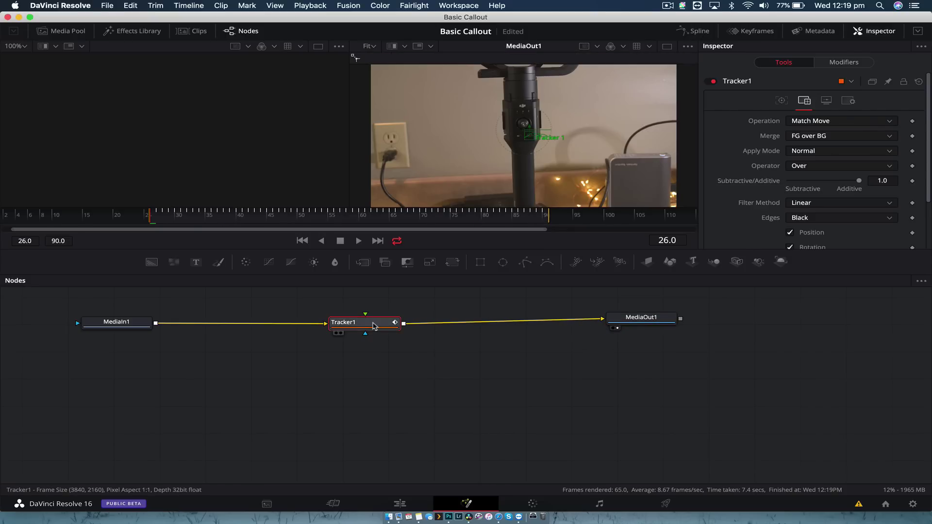
pyautogui.click(406, 364)
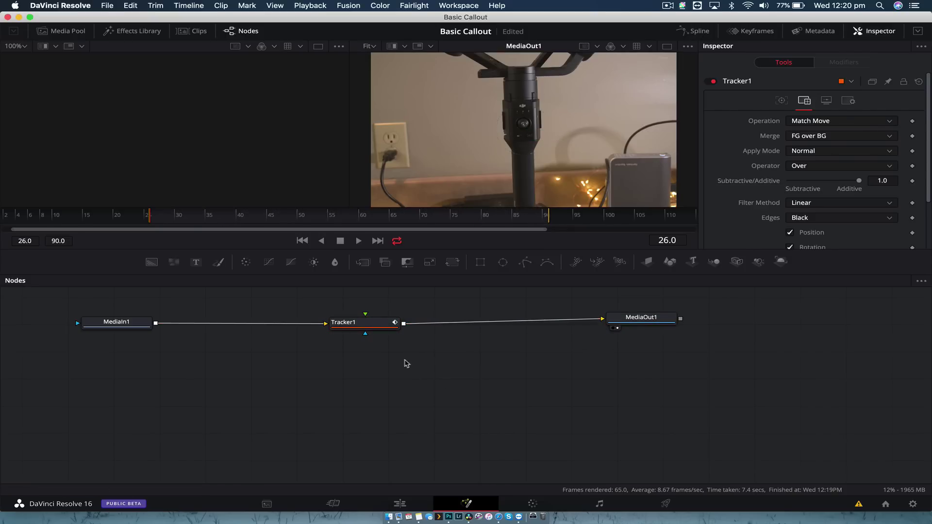
pyautogui.hotkey('shift', 'space')
pyautogui.write('te')
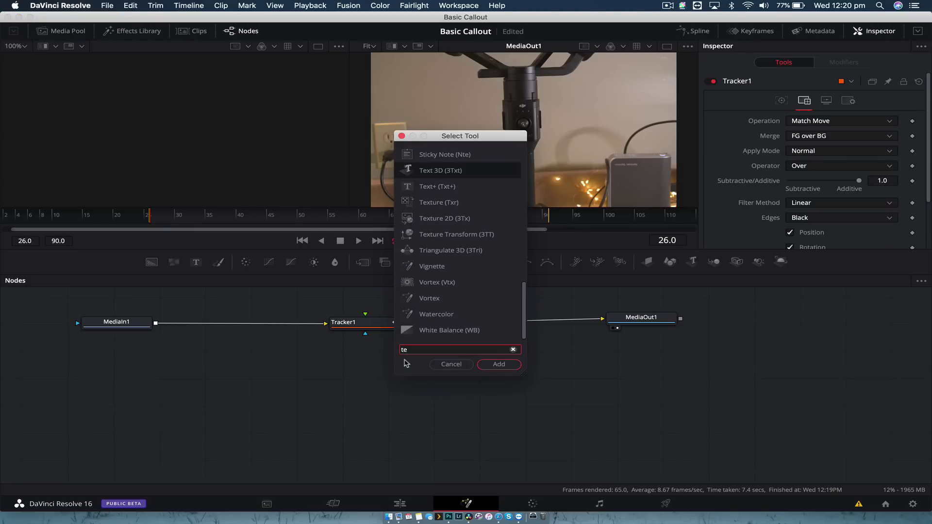
pyautogui.write('xt+')
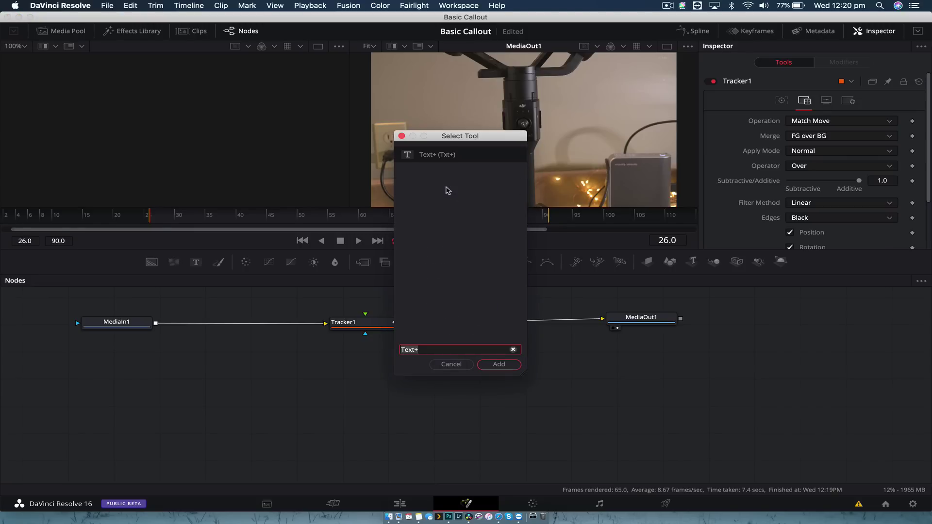
pyautogui.press('Return')
pyautogui.click(820, 209)
pyautogui.write('C')
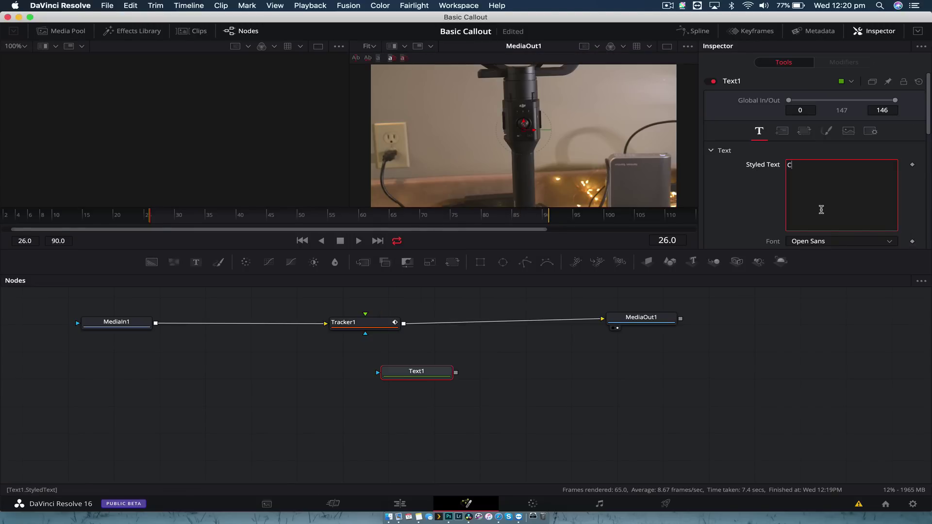
pyautogui.write('allout')
pyautogui.moveTo(456, 372); pyautogui.dragTo(364, 321)
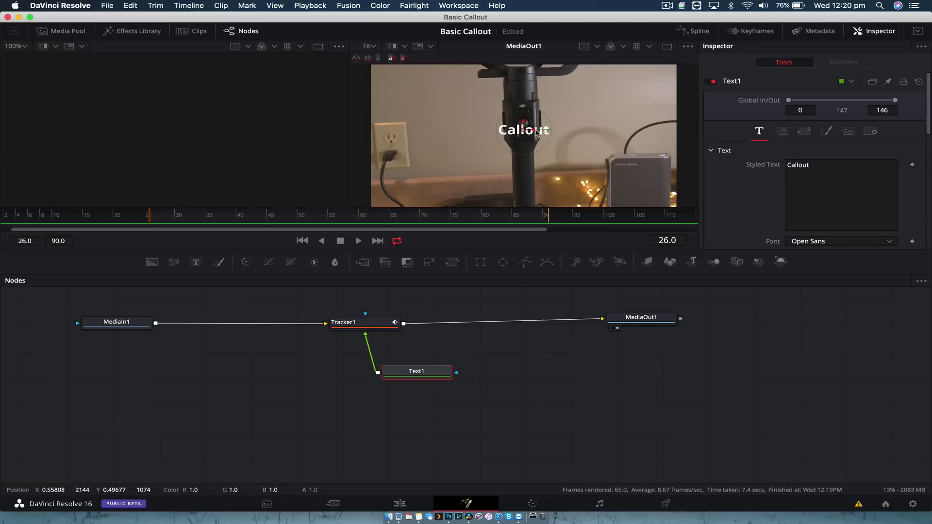
pyautogui.moveTo(524, 127); pyautogui.dragTo(583, 127)
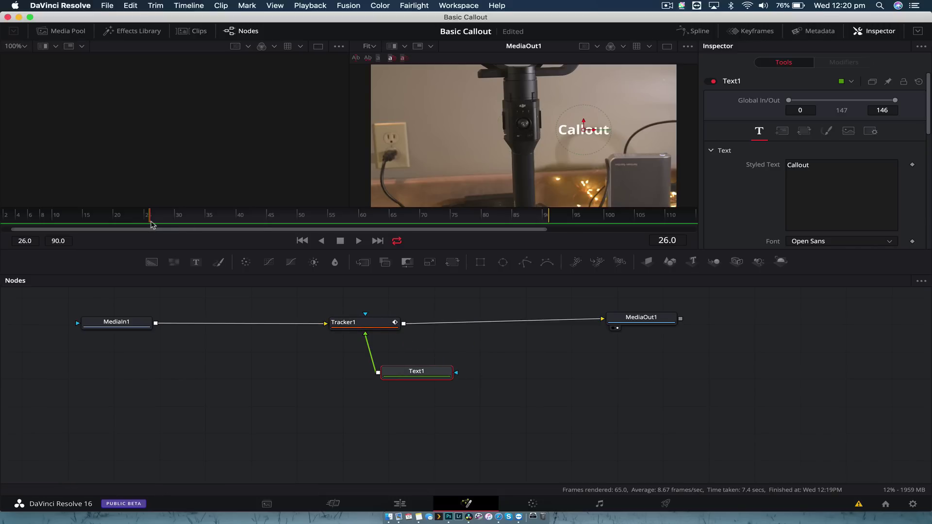
pyautogui.press('space')
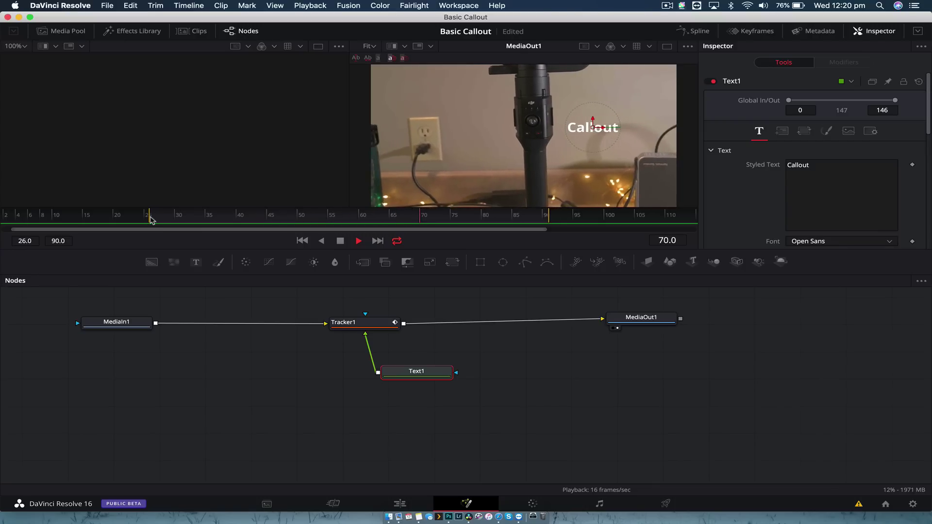
pyautogui.press('space')
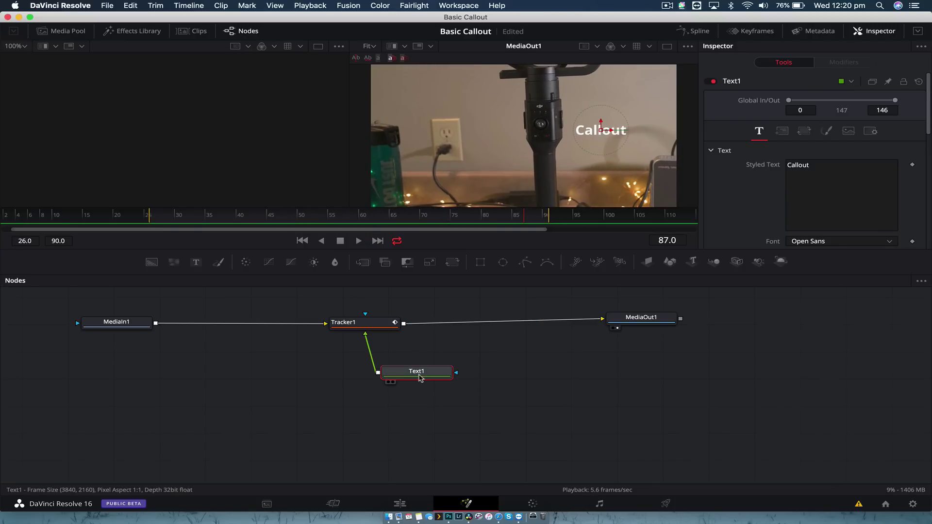
pyautogui.press('Delete')
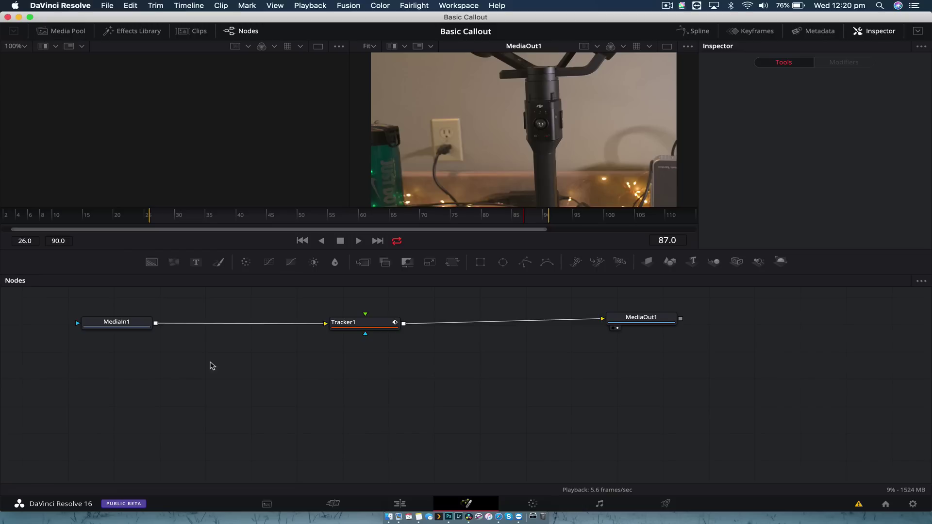
# Shift the three nodes right and return the playhead to frame 26
pyautogui.moveTo(119, 309); pyautogui.dragTo(664, 374)
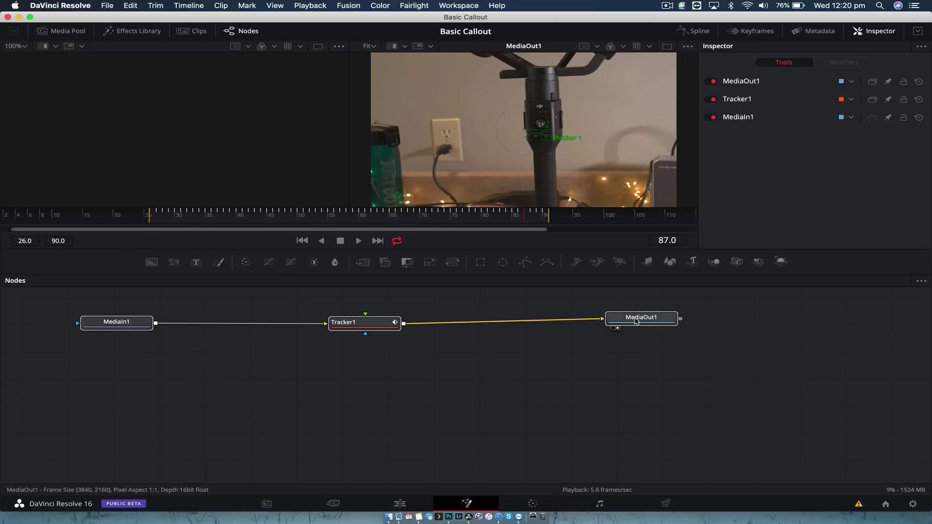
pyautogui.moveTo(636, 321)
pyautogui.mouseDown()
pyautogui.moveTo(650, 299)
pyautogui.moveTo(651, 316)
pyautogui.mouseUp()
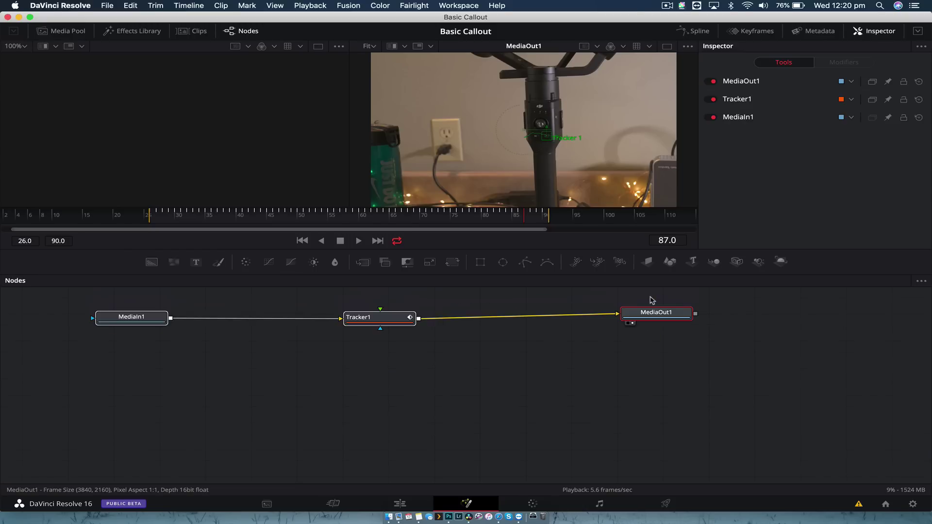
pyautogui.click(484, 373)
pyautogui.hscroll(-3, 483, 373)
pyautogui.scroll(-2, 483, 373)
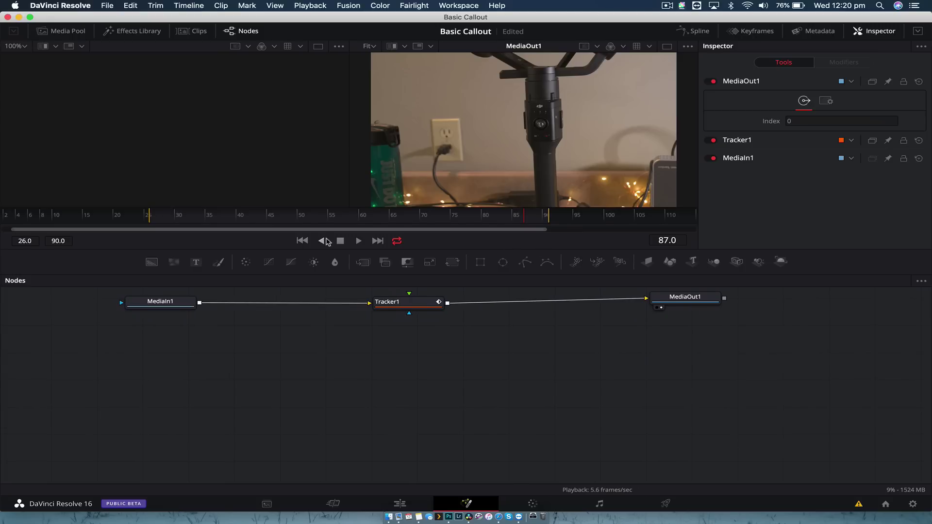
pyautogui.click(148, 216)
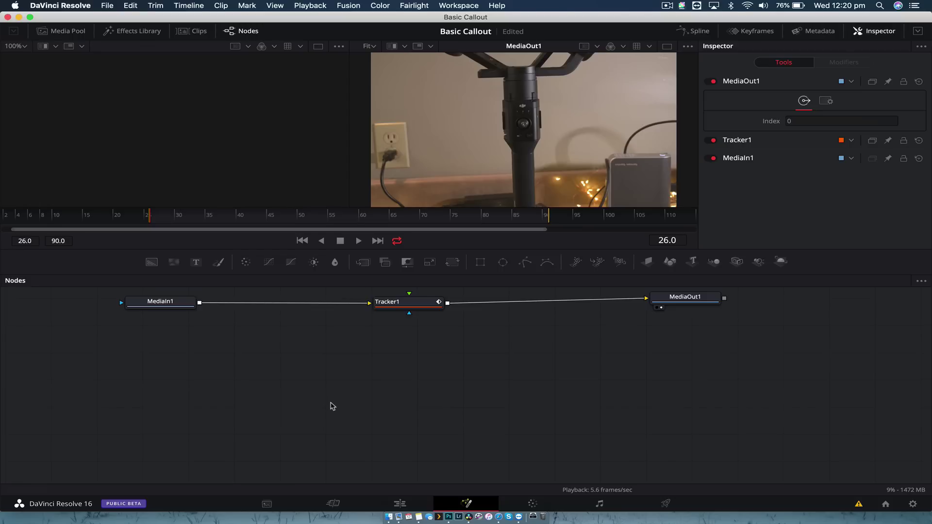
# Add a Background node with a white colour and Alpha 0.0, placed lower left
pyautogui.hotkey('shift', 'space')
pyautogui.write('backgrou')
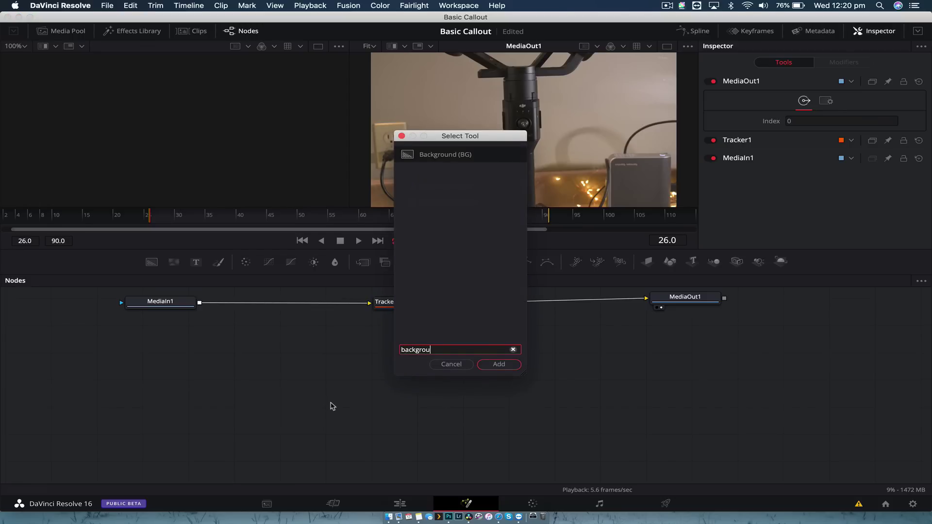
pyautogui.press('Return')
pyautogui.moveTo(349, 406); pyautogui.dragTo(221, 443)
pyautogui.moveTo(846, 208); pyautogui.dragTo(767, 177)
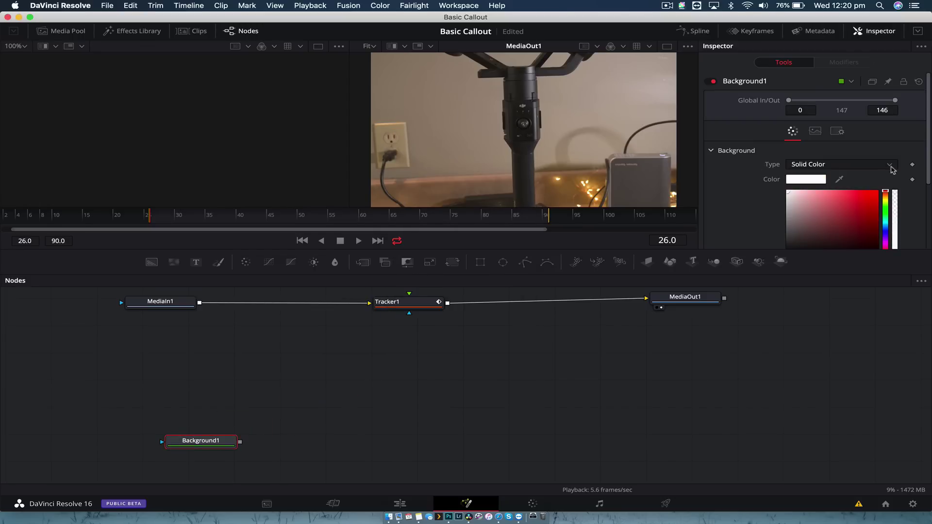
pyautogui.scroll(-4, 911, 221)
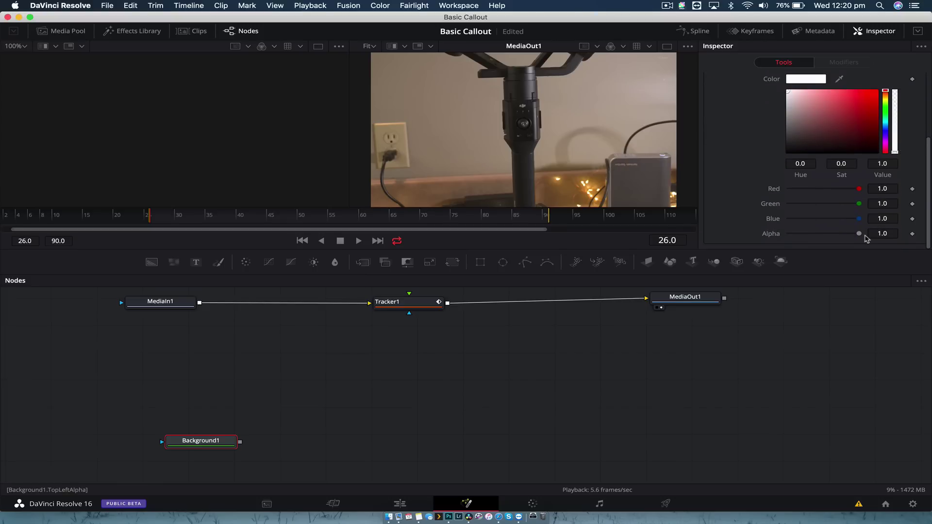
pyautogui.moveTo(859, 236); pyautogui.dragTo(774, 234)
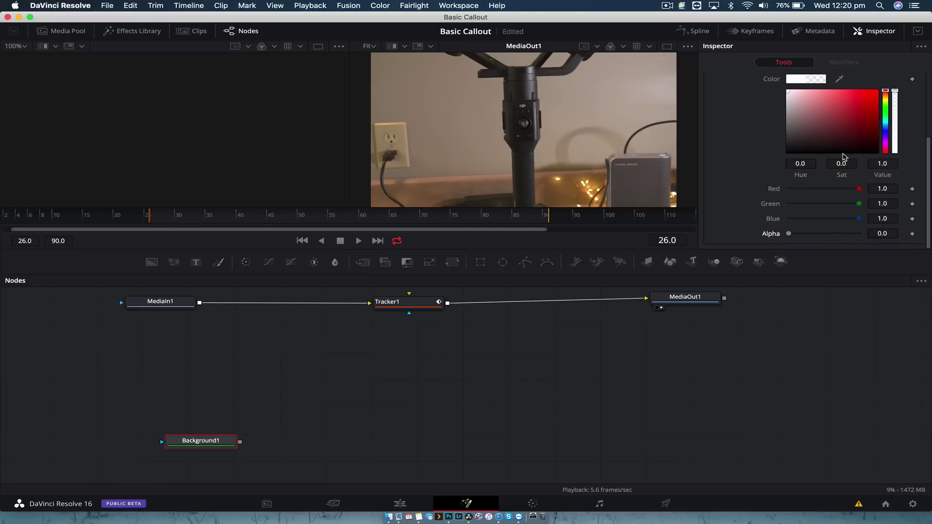
pyautogui.scroll(2, 919, 170)
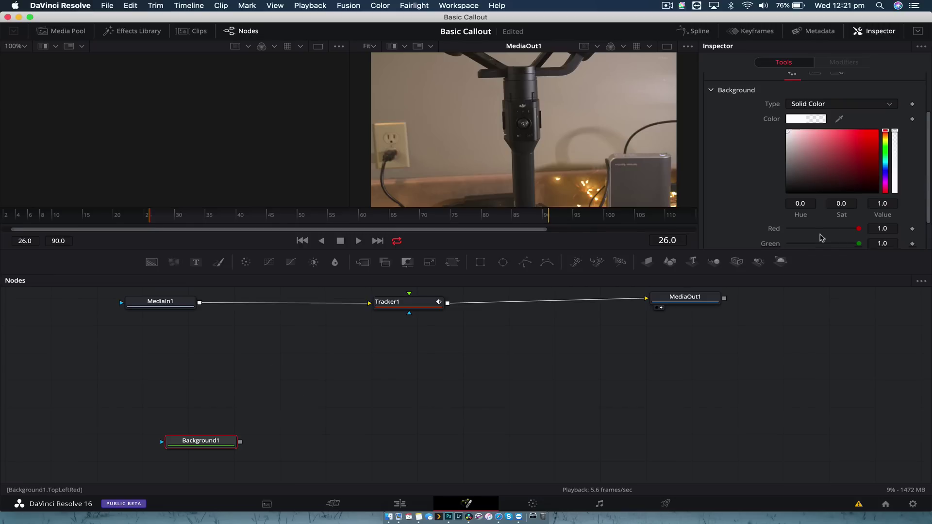
pyautogui.scroll(-2, 823, 235)
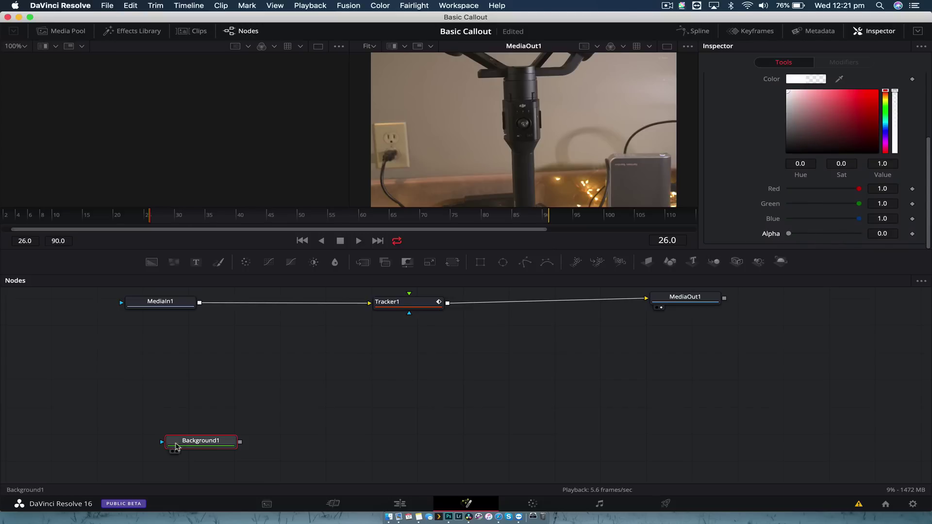
# Add an Ellipse mask to Background1, show it in viewer 2, and reset Width and Height to 0.5
pyautogui.hotkey('shift', 'space')
pyautogui.write('backgrou')
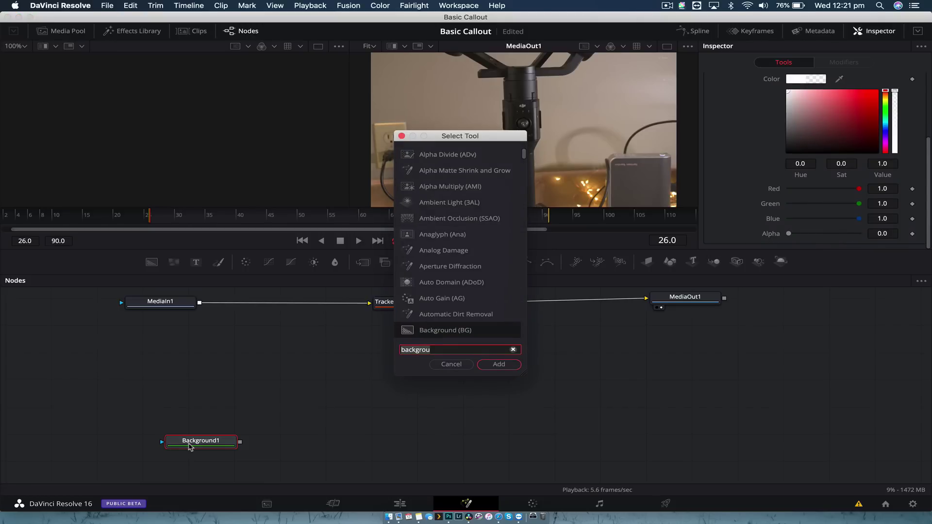
pyautogui.write('el')
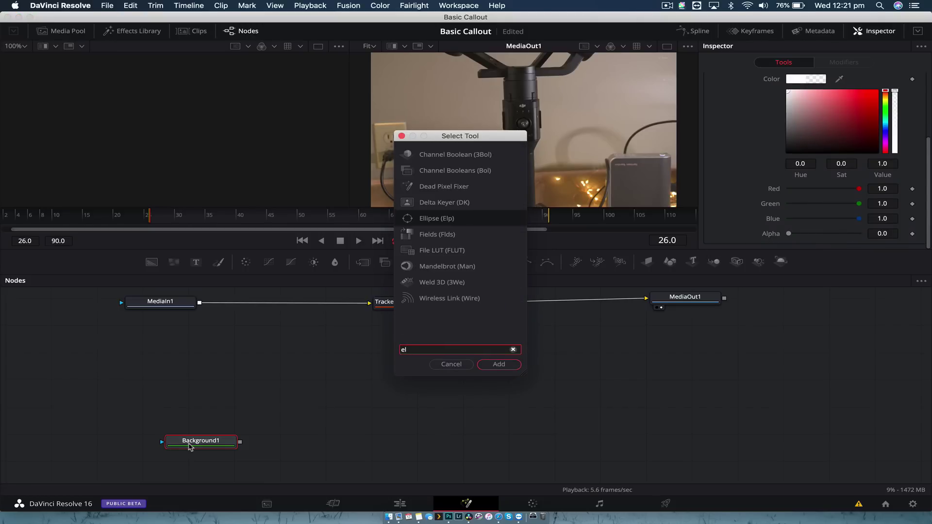
pyautogui.press('Return')
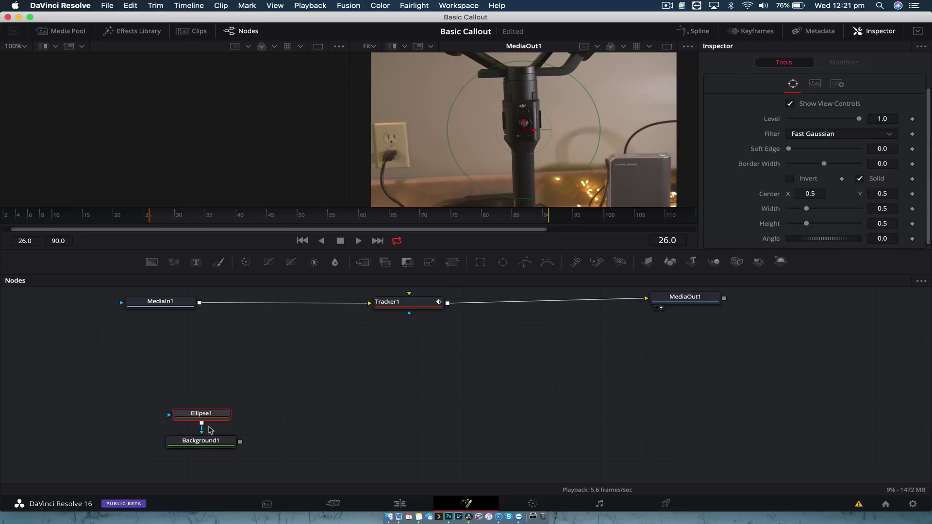
pyautogui.press('2')
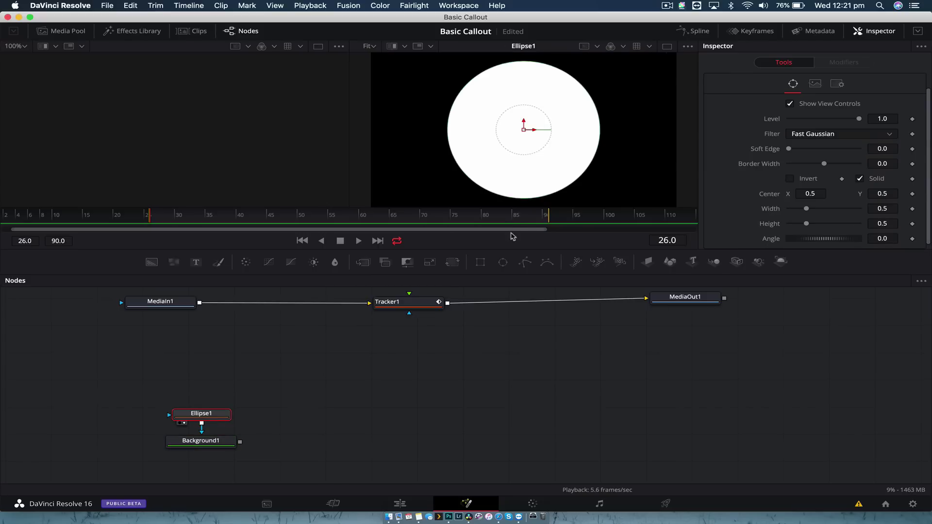
pyautogui.moveTo(504, 250); pyautogui.dragTo(505, 267)
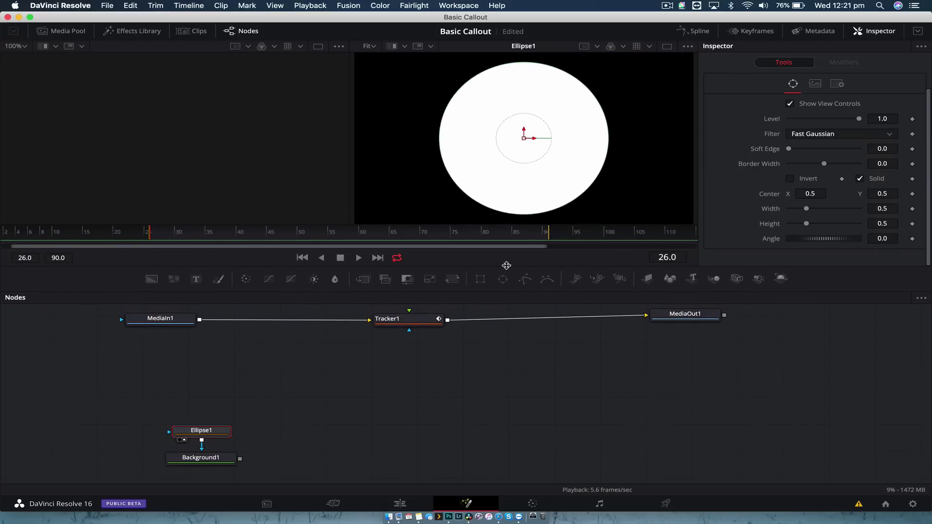
pyautogui.moveTo(214, 429); pyautogui.dragTo(265, 420)
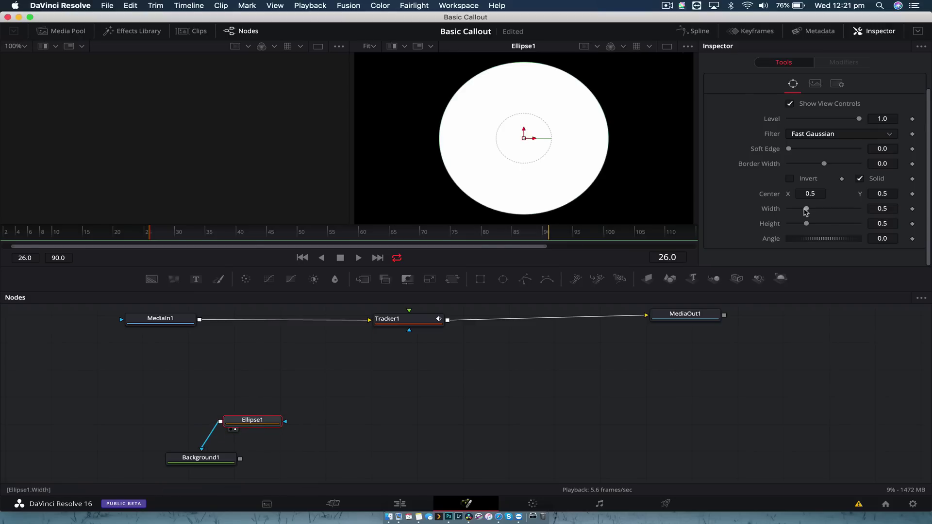
pyautogui.moveTo(806, 209)
pyautogui.mouseDown()
pyautogui.moveTo(796, 210)
pyautogui.moveTo(822, 226)
pyautogui.moveTo(796, 224)
pyautogui.mouseUp()
pyautogui.doubleClick(802, 225)
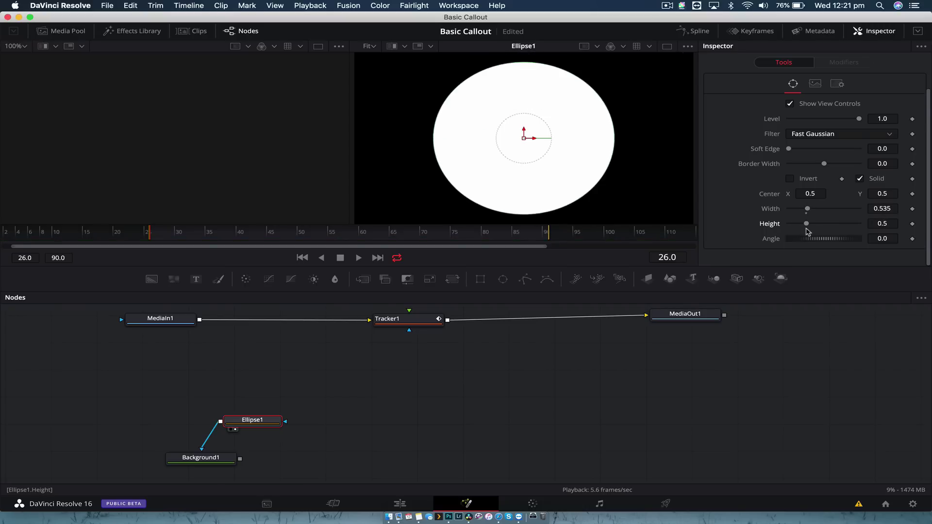
pyautogui.doubleClick(806, 210)
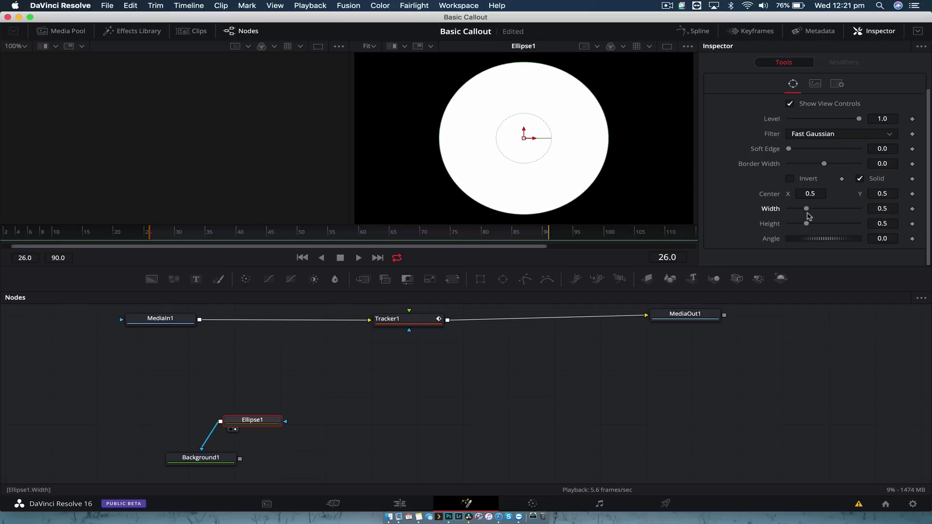
# Link Ellipse1's Height to Width with an expression and set Width to 0.02
pyautogui.rightClick(771, 227)
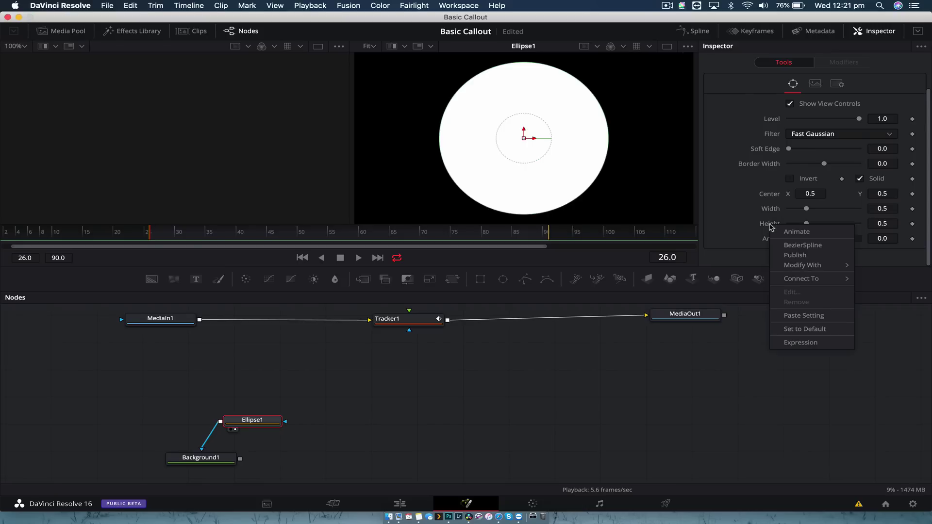
pyautogui.click(829, 346)
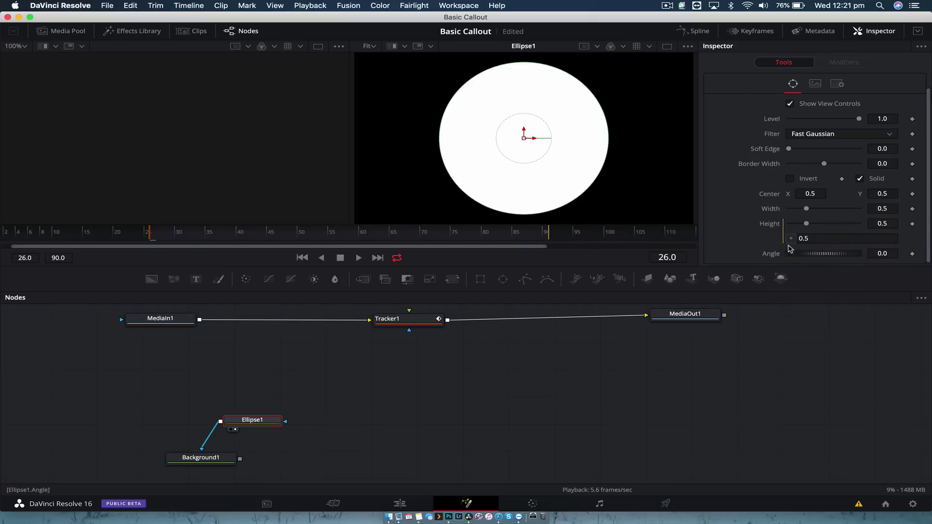
pyautogui.moveTo(792, 238); pyautogui.dragTo(795, 212)
pyautogui.click(892, 212)
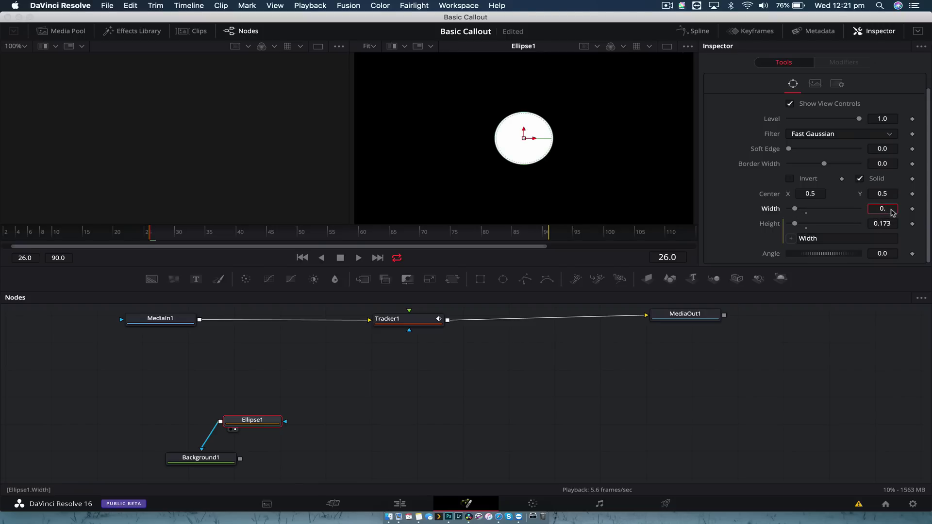
pyautogui.press('Tab')
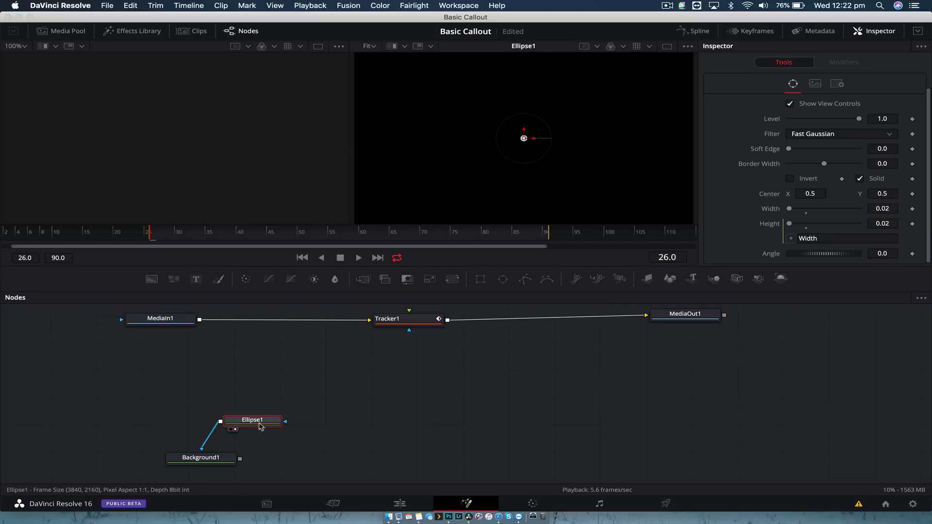
pyautogui.moveTo(256, 424); pyautogui.dragTo(233, 419)
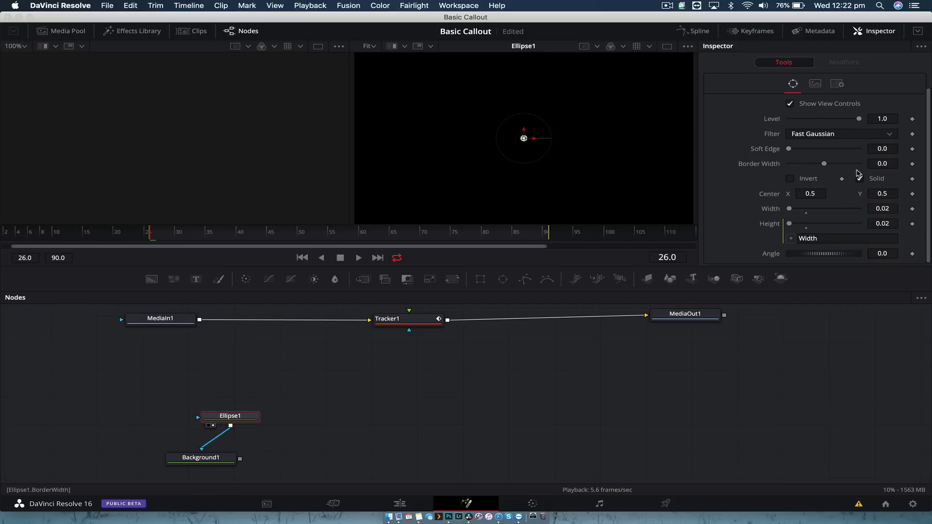
pyautogui.scroll(-1, 859, 174)
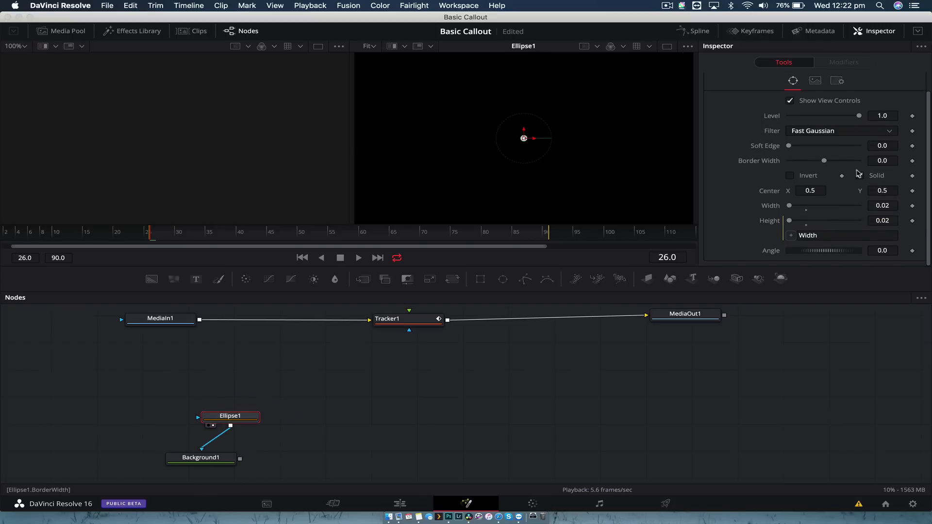
# Keyframe Ellipse1 Width at 0 on frame 26 and 0.02 on frame 31
pyautogui.click(913, 207)
pyautogui.click(889, 208)
pyautogui.press('Tab')
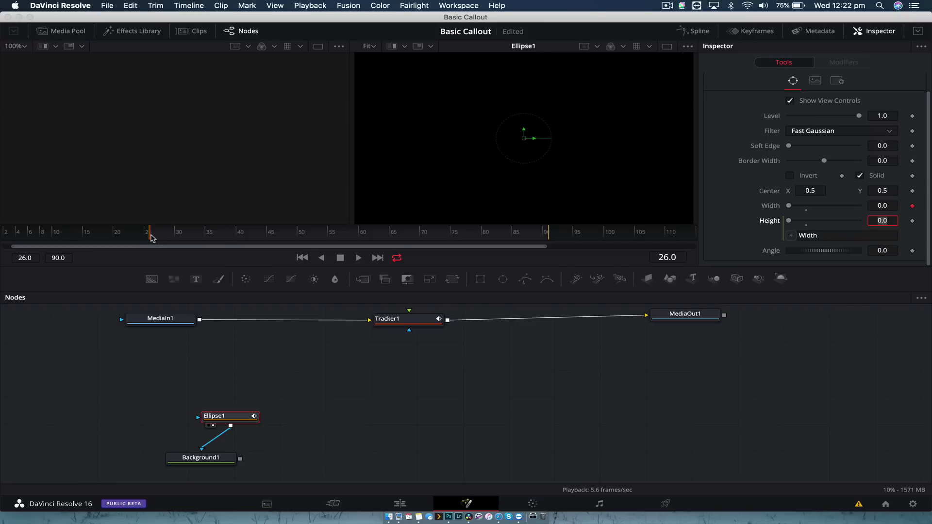
pyautogui.moveTo(150, 237); pyautogui.dragTo(185, 237)
pyautogui.click(891, 208)
pyautogui.write('2')
pyautogui.press('Tab')
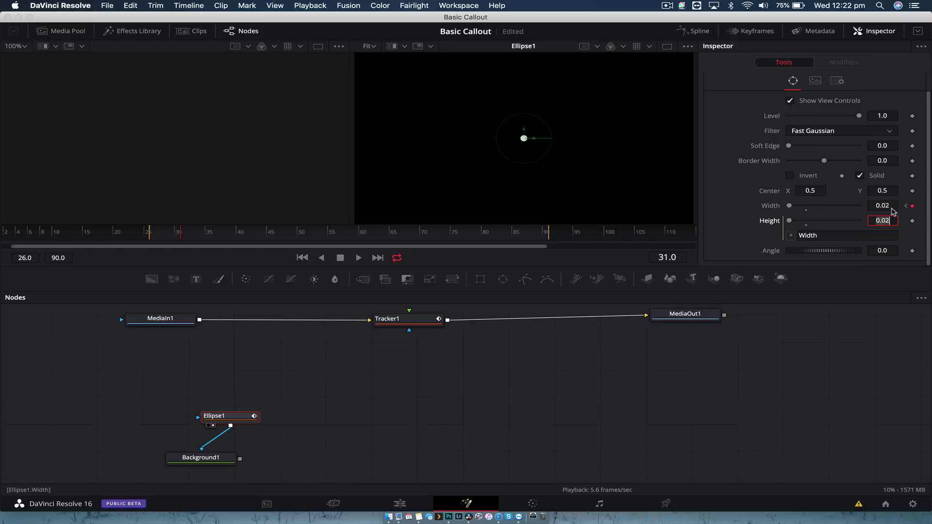
# Play back from frame 26 to check the dot popping on, ending at frame 31
pyautogui.moveTo(187, 232); pyautogui.dragTo(142, 233)
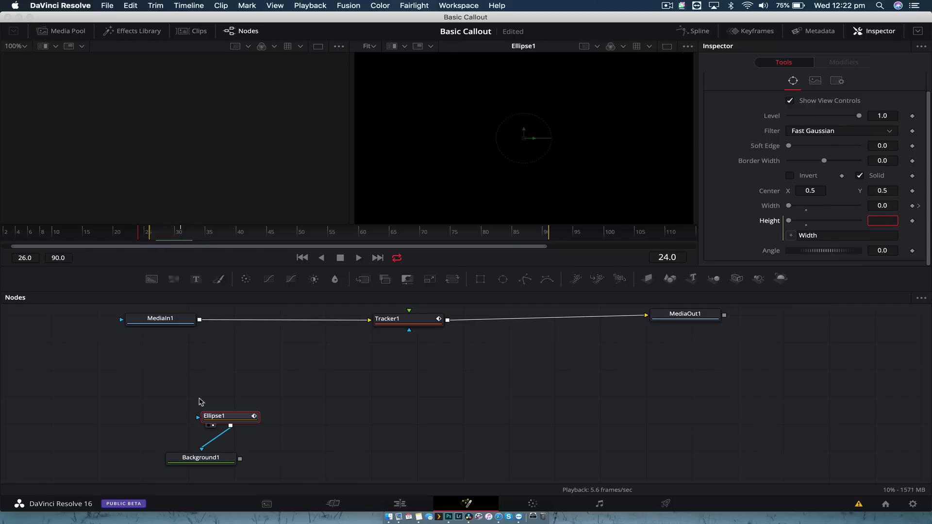
pyautogui.press('space')
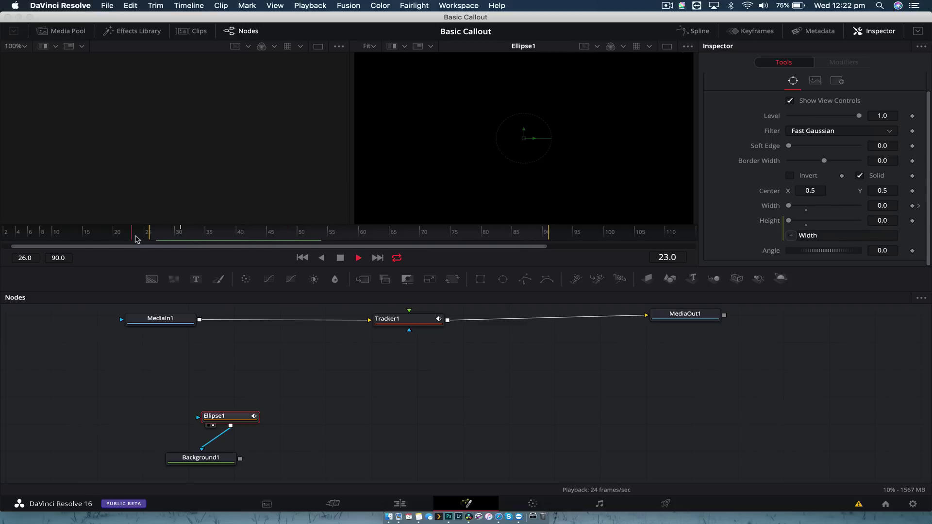
pyautogui.press('space')
pyautogui.moveTo(203, 241); pyautogui.dragTo(183, 237)
pyautogui.click(393, 461)
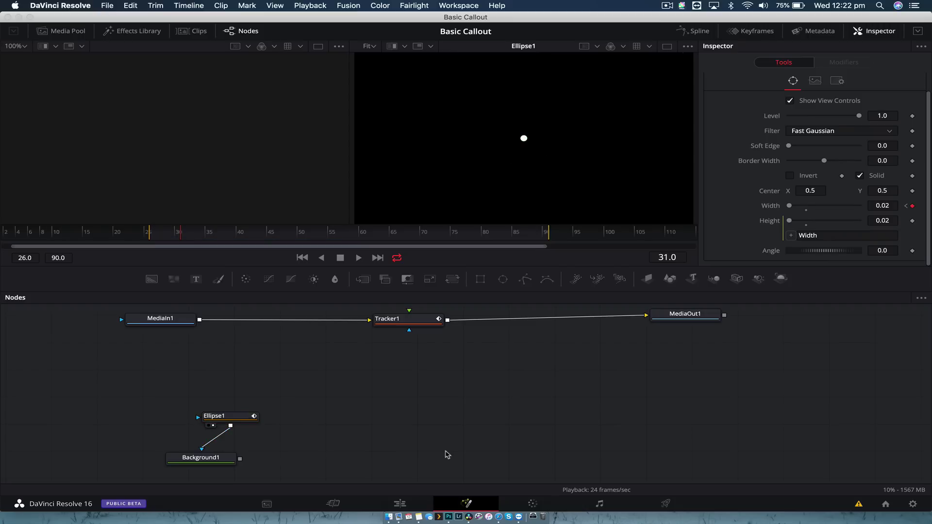
# Add a second Background node to the comp
pyautogui.hotkey('shift', 'space')
pyautogui.write('el')
pyautogui.press('BackSpace')
pyautogui.press('BackSpace')
pyautogui.write('bg')
pyautogui.press('Return')
# Make Background2's colour white with Alpha 0.0
pyautogui.moveTo(818, 202); pyautogui.dragTo(782, 165)
pyautogui.scroll(-2, 921, 210)
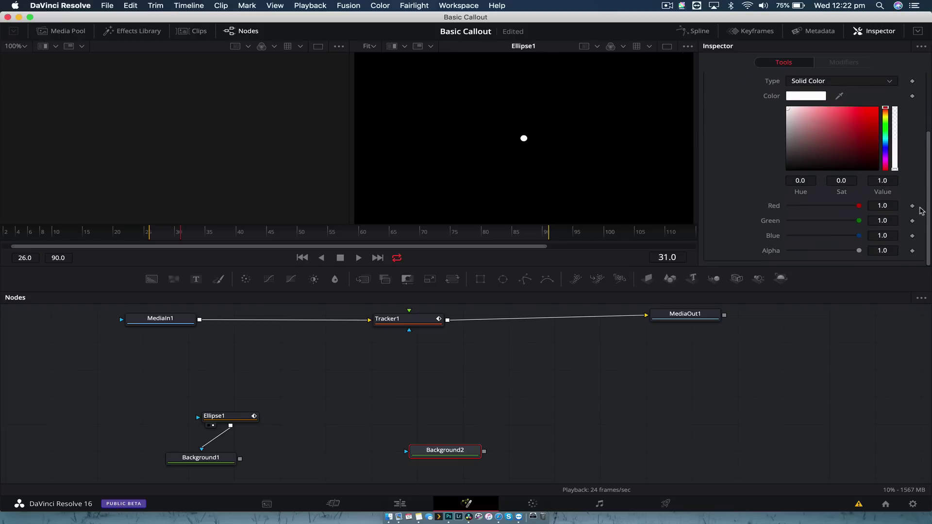
pyautogui.moveTo(859, 250); pyautogui.dragTo(749, 251)
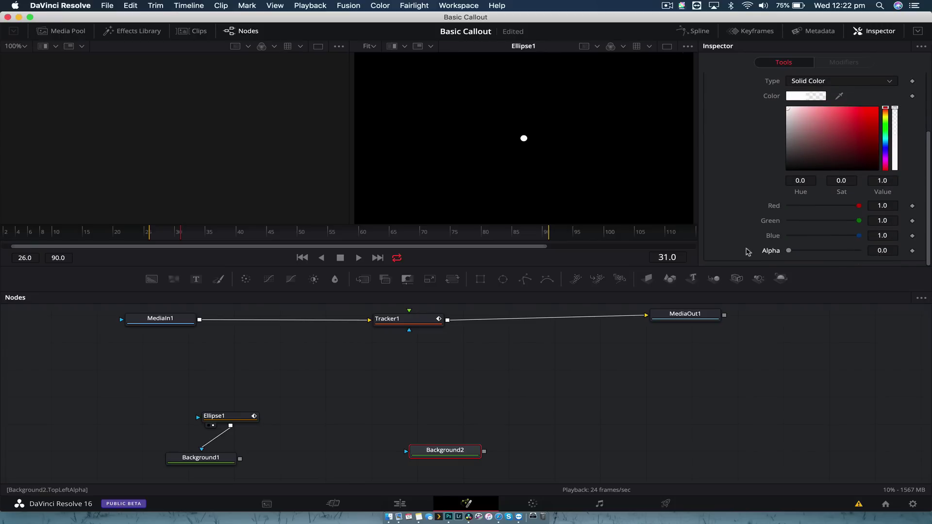
pyautogui.scroll(3, 922, 151)
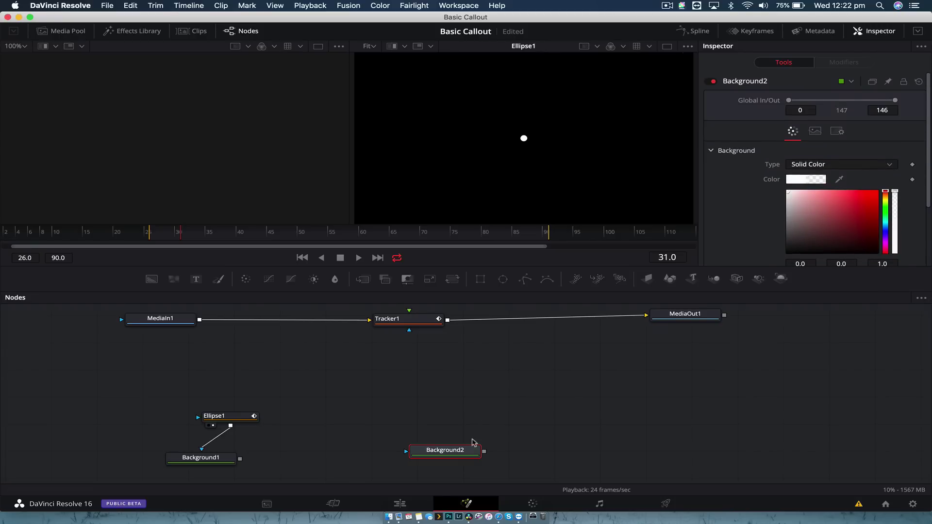
# Add a Mask Paint node feeding Background2
pyautogui.hotkey('shift', 'space')
pyautogui.write('mas')
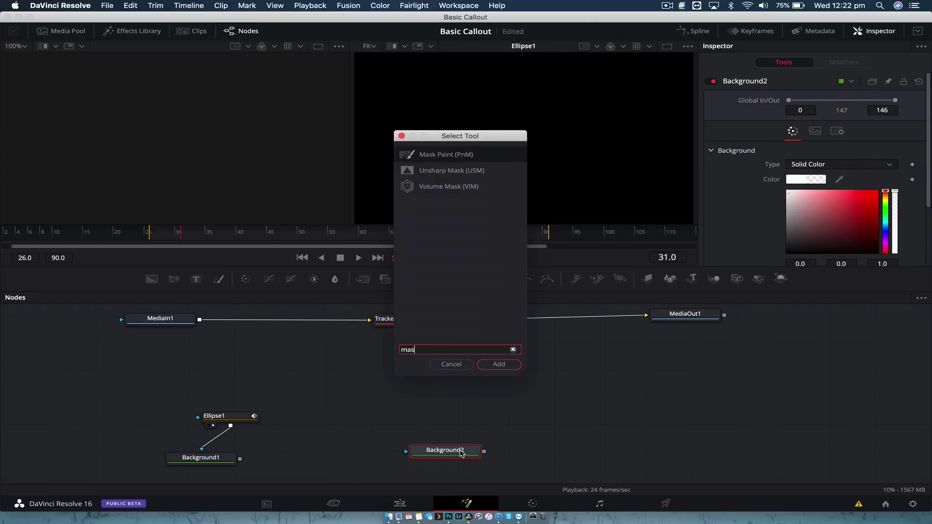
pyautogui.press('Return')
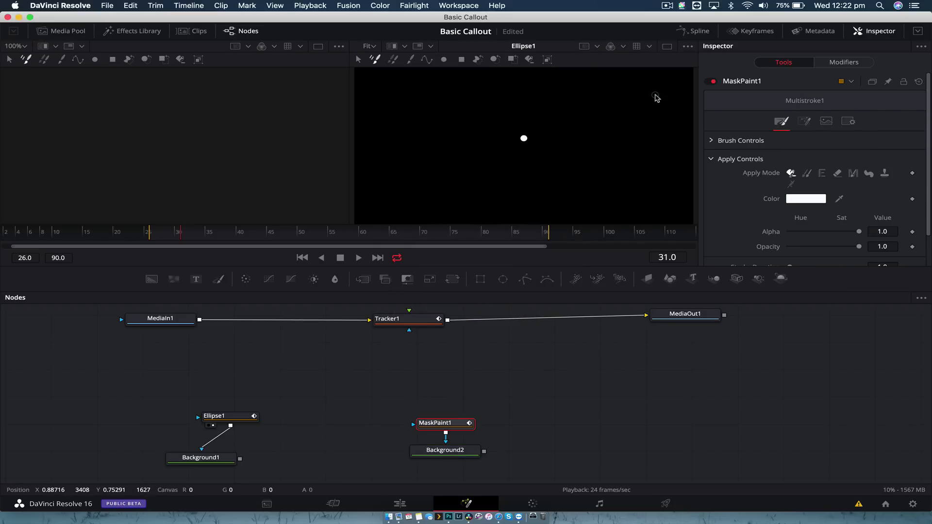
# Draw a polyline stroke from the dot up-right then horizontally right, viewing MaskPaint1 in viewer 1
pyautogui.click(427, 61)
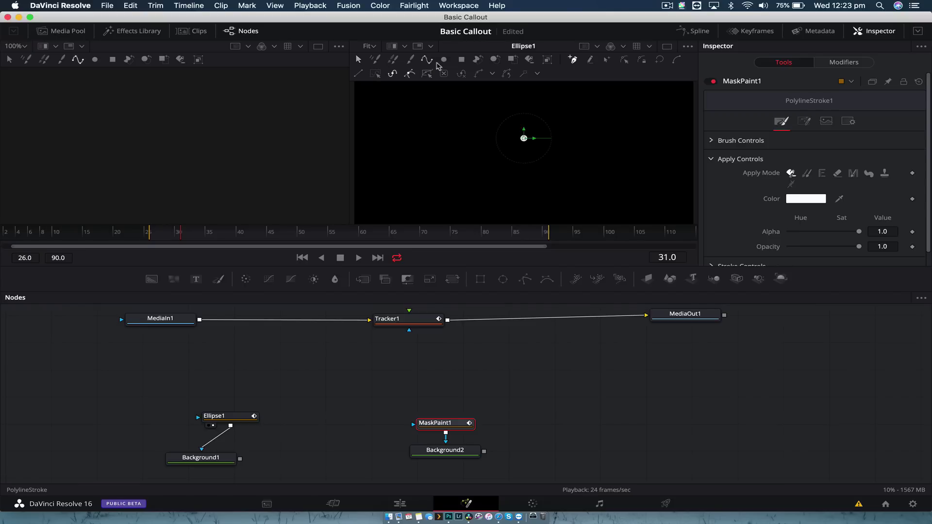
pyautogui.click(523, 138)
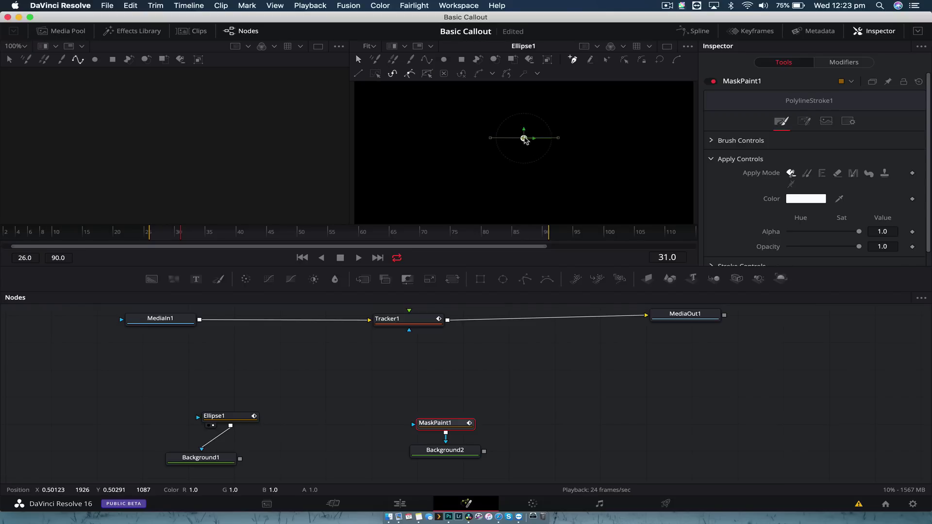
pyautogui.click(556, 110)
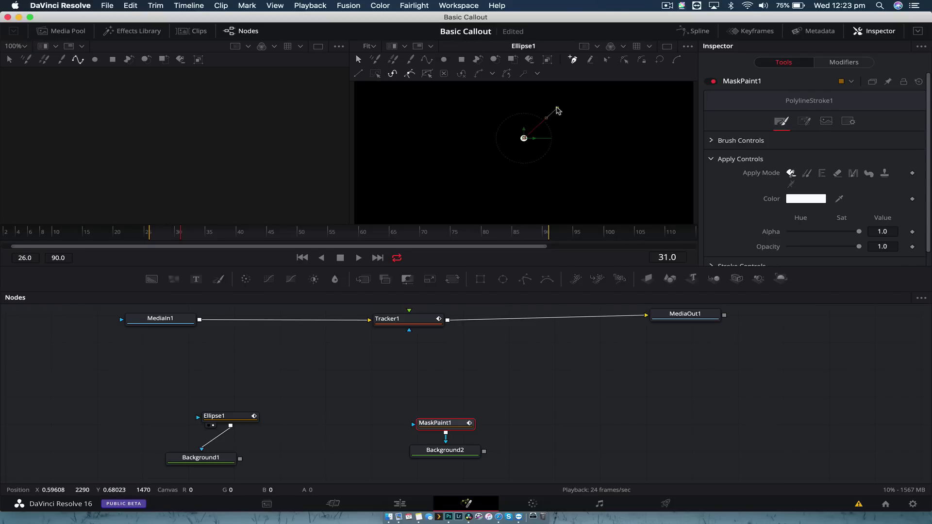
pyautogui.click(676, 107)
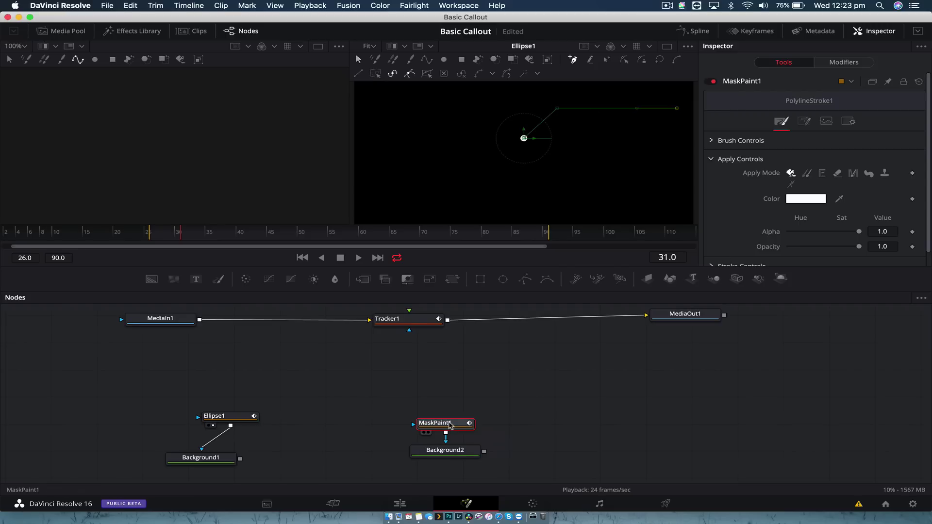
pyautogui.press('1')
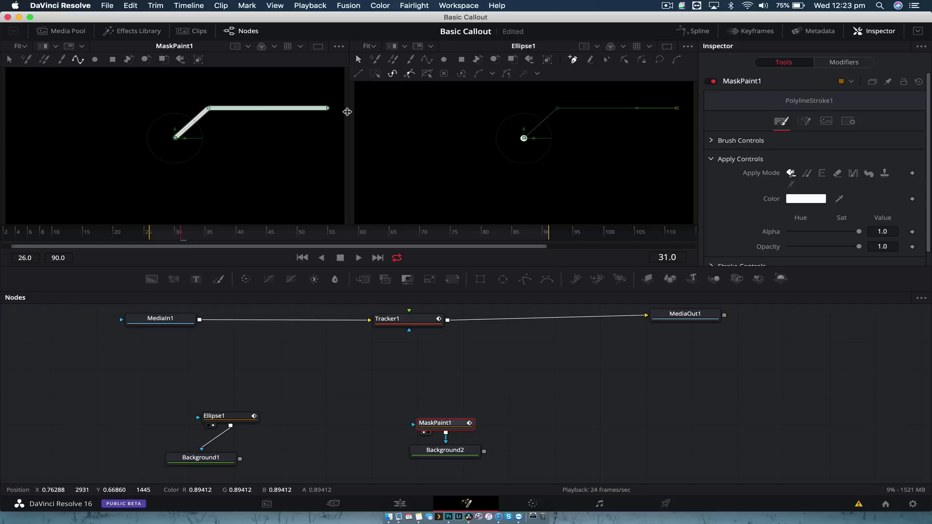
# Give the callout stroke a hard edge with Softness 0.001 and thin it to brush Size 0.0039
pyautogui.click(711, 140)
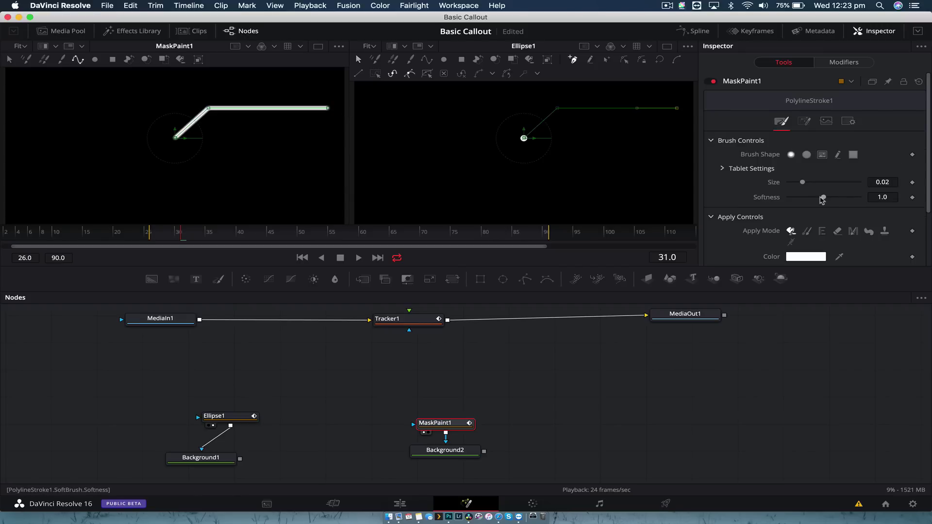
pyautogui.moveTo(823, 197); pyautogui.dragTo(726, 200)
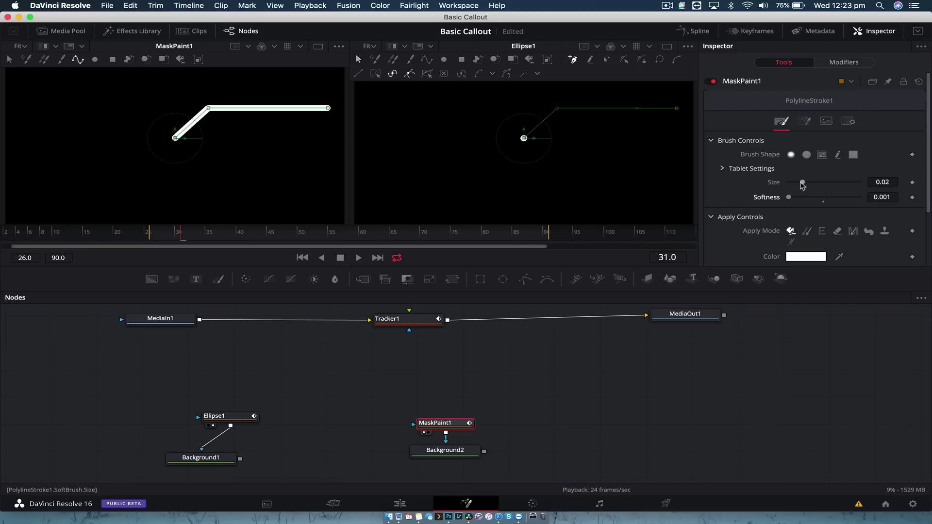
pyautogui.moveTo(801, 184); pyautogui.dragTo(791, 186)
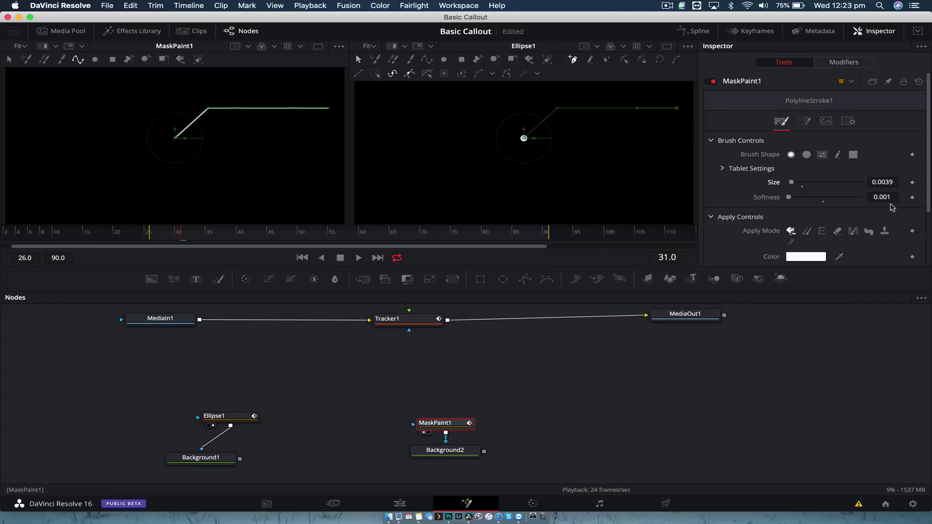
pyautogui.scroll(-3, 891, 207)
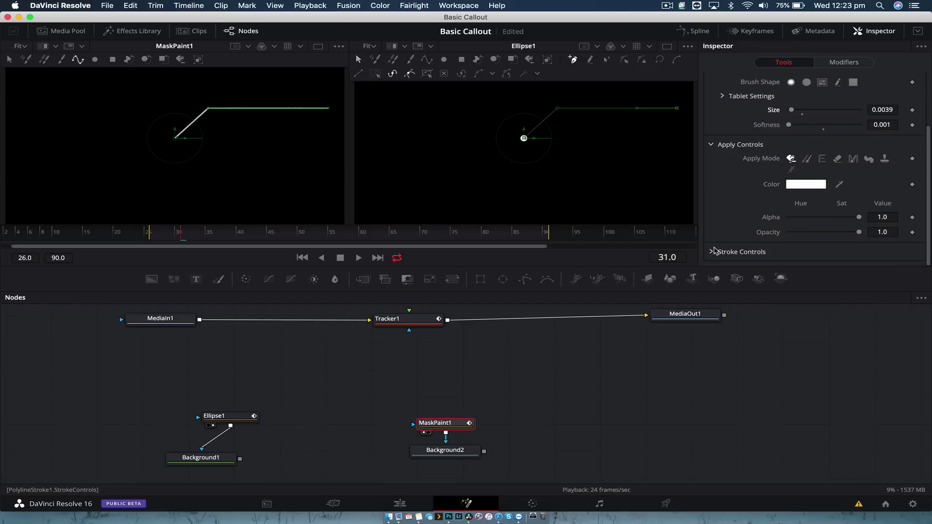
# Keyframe the stroke's Write On End at 0 on frame 31 and 1.0 on frame 41
pyautogui.click(711, 252)
pyautogui.scroll(-3, 767, 181)
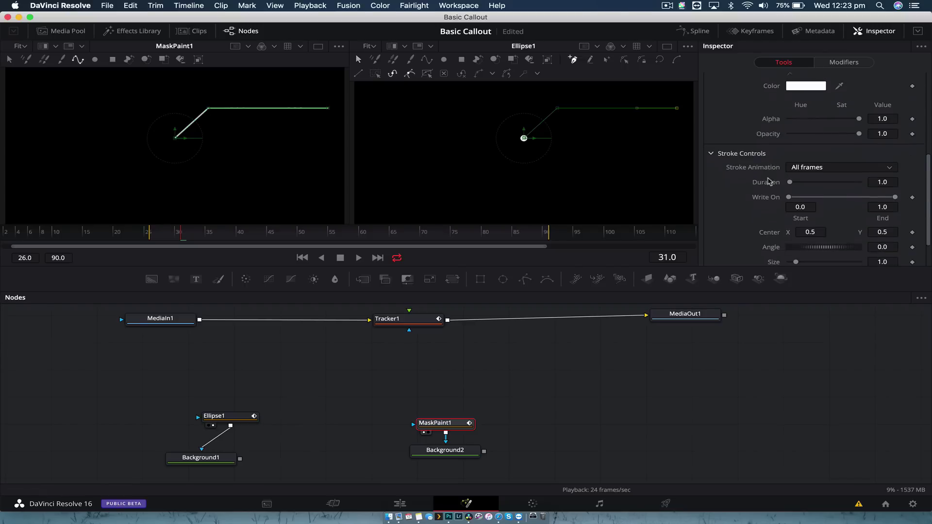
pyautogui.moveTo(895, 182)
pyautogui.mouseDown()
pyautogui.moveTo(790, 184)
pyautogui.moveTo(904, 184)
pyautogui.moveTo(785, 185)
pyautogui.mouseUp()
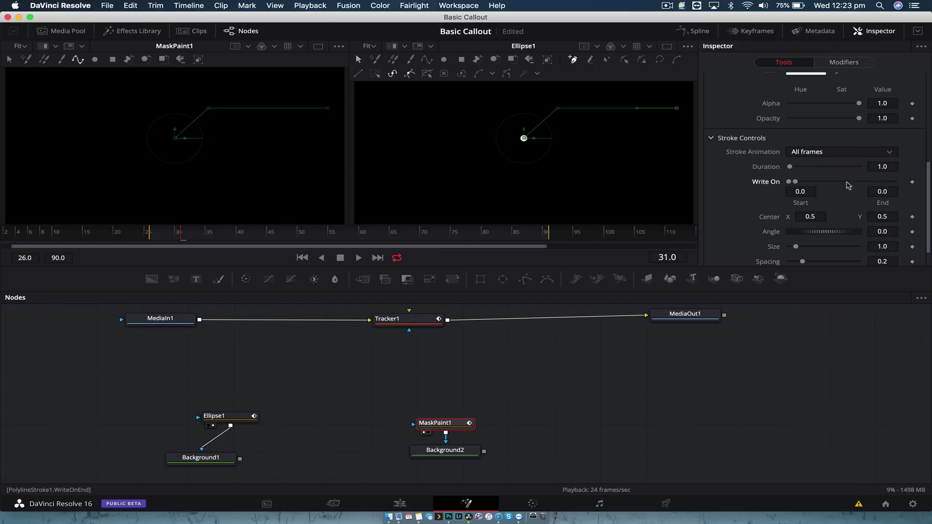
pyautogui.click(194, 235)
pyautogui.moveTo(194, 235); pyautogui.dragTo(247, 236)
pyautogui.moveTo(795, 182); pyautogui.dragTo(918, 193)
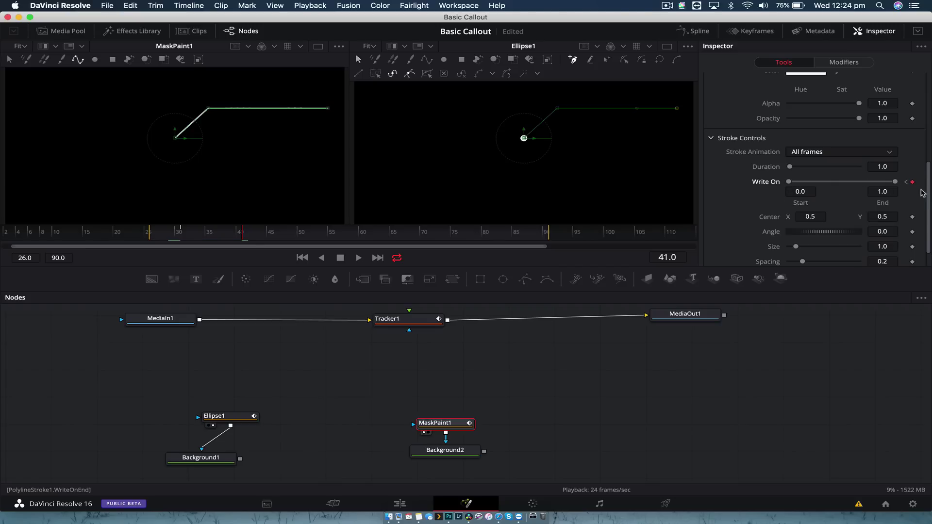
# Play the write-on animation from frame 26 and confirm the line completes at frame 41
pyautogui.moveTo(160, 237); pyautogui.dragTo(153, 238)
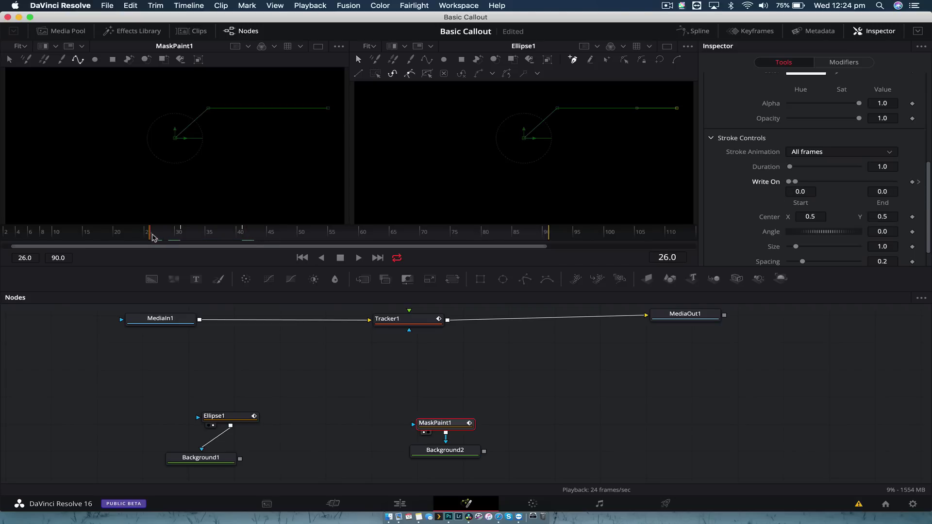
pyautogui.press('space')
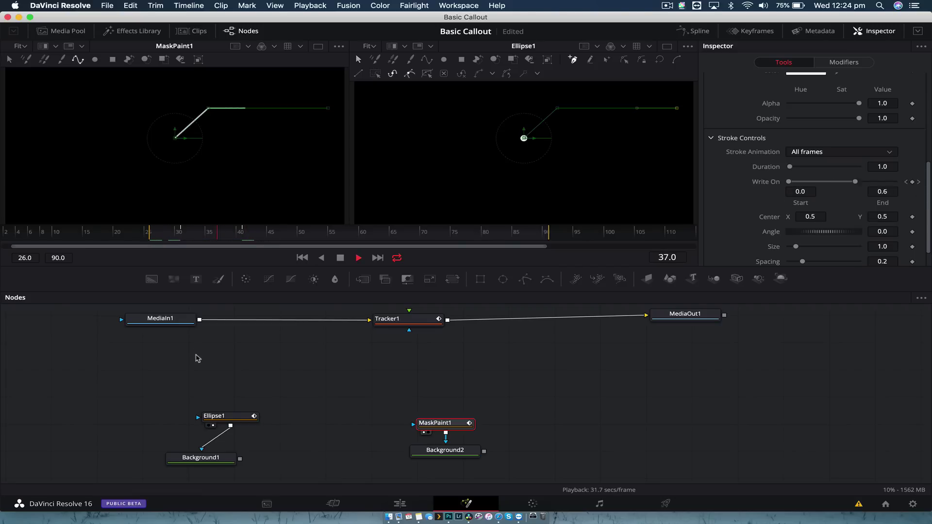
pyautogui.click(256, 235)
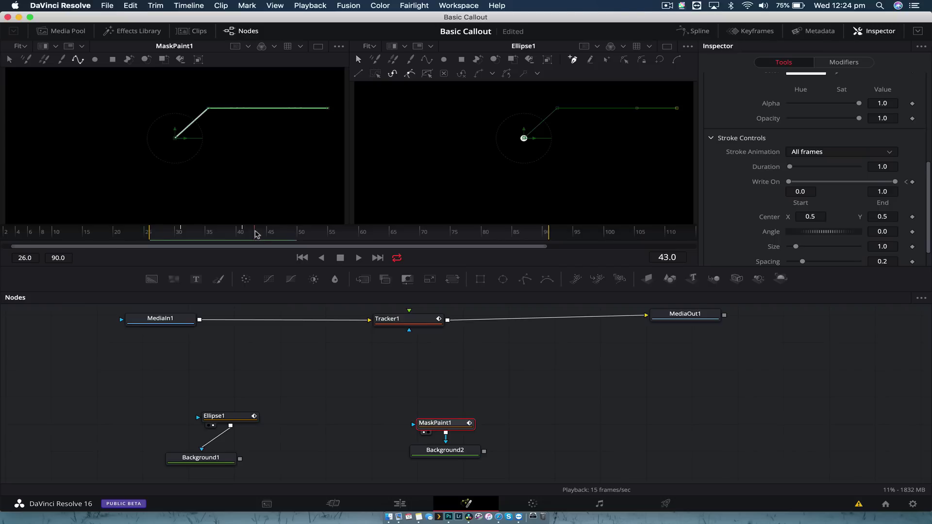
pyautogui.click(149, 234)
pyautogui.press('space')
pyautogui.press('space')
pyautogui.click(242, 235)
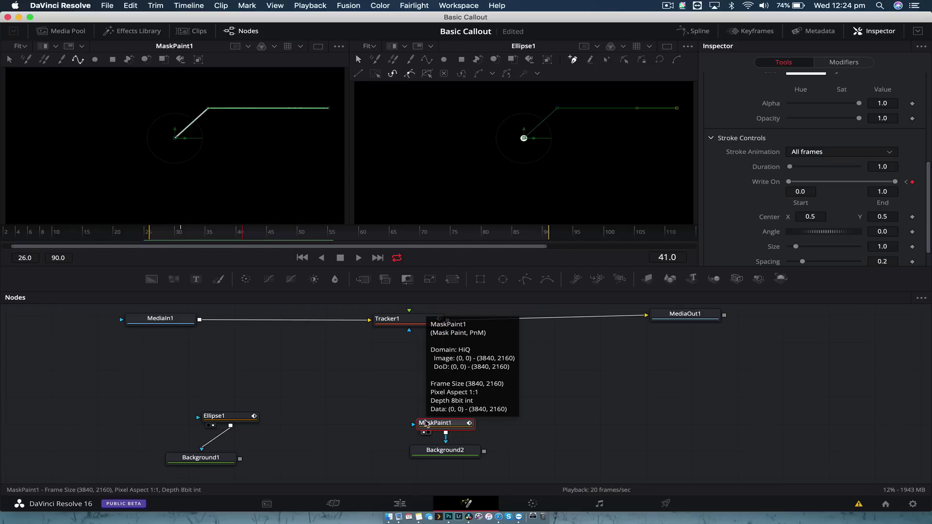
# Add a new Text+ node to the composition for the 'Ronin-S' label
pyautogui.click(563, 433)
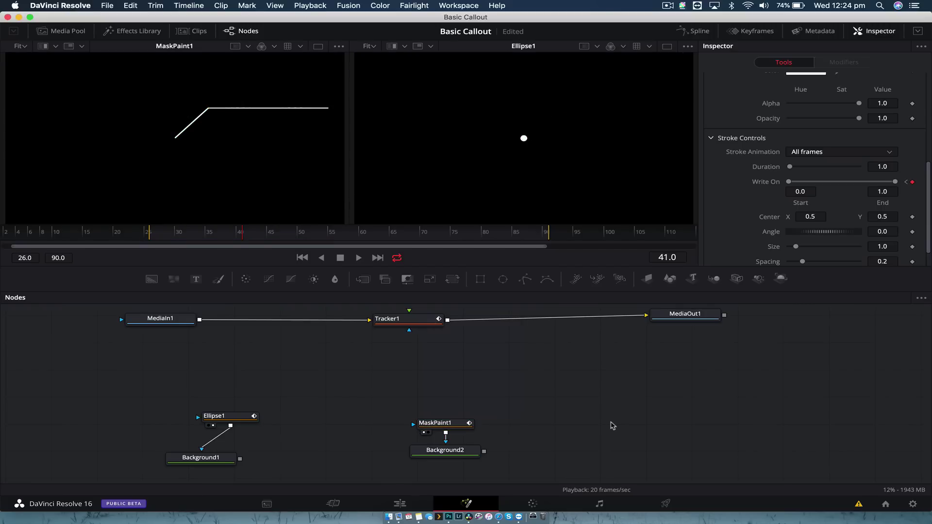
pyautogui.hotkey('shift', 'space')
pyautogui.write('mast')
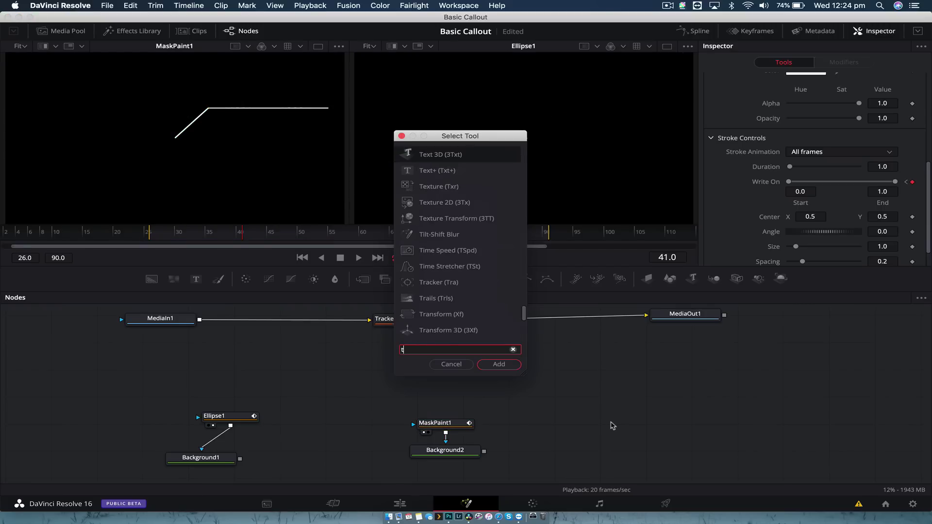
pyautogui.write('ex')
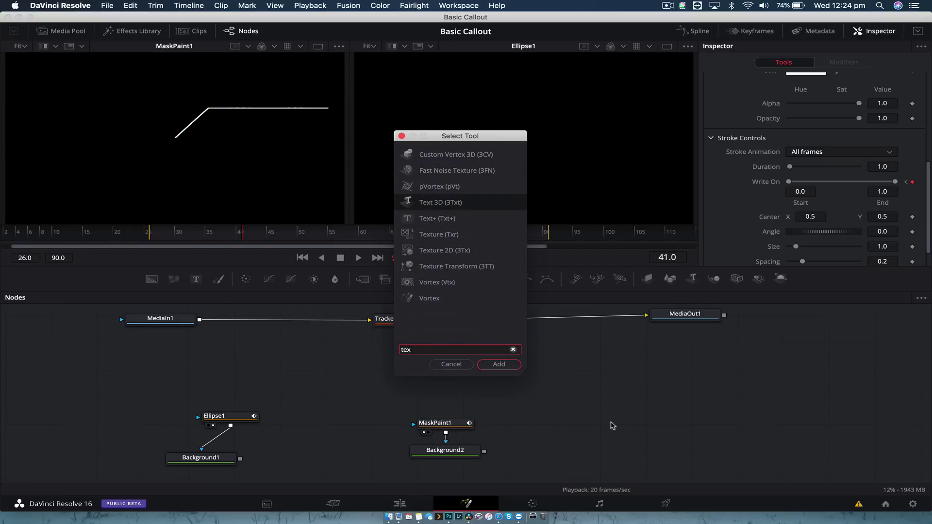
pyautogui.doubleClick(450, 218)
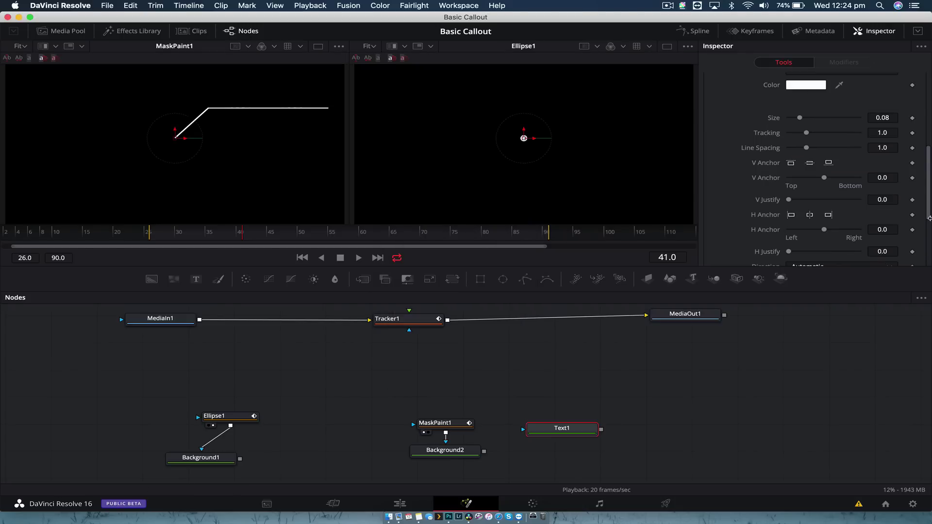
pyautogui.scroll(5, 825, 97)
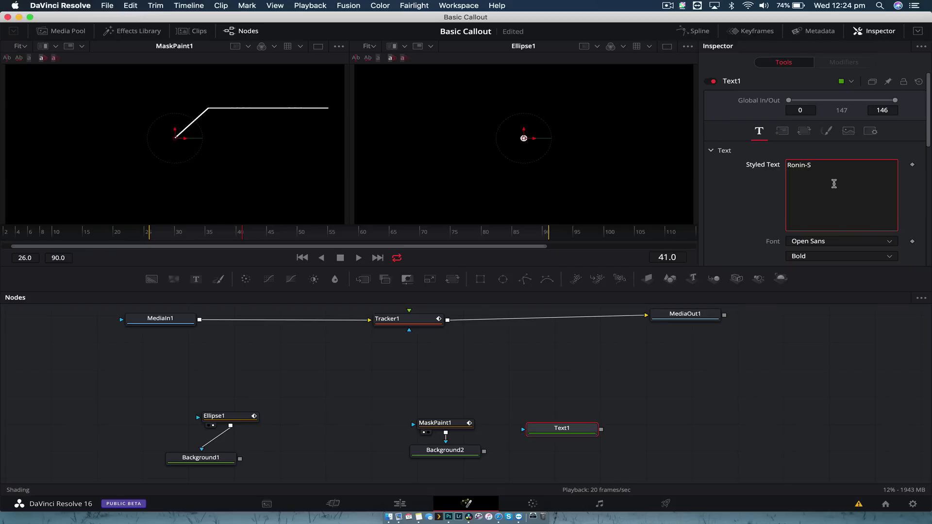
# Set the text font to Corporative Sans and move 'Ronin-S' to the upper right of the frame
pyautogui.click(875, 244)
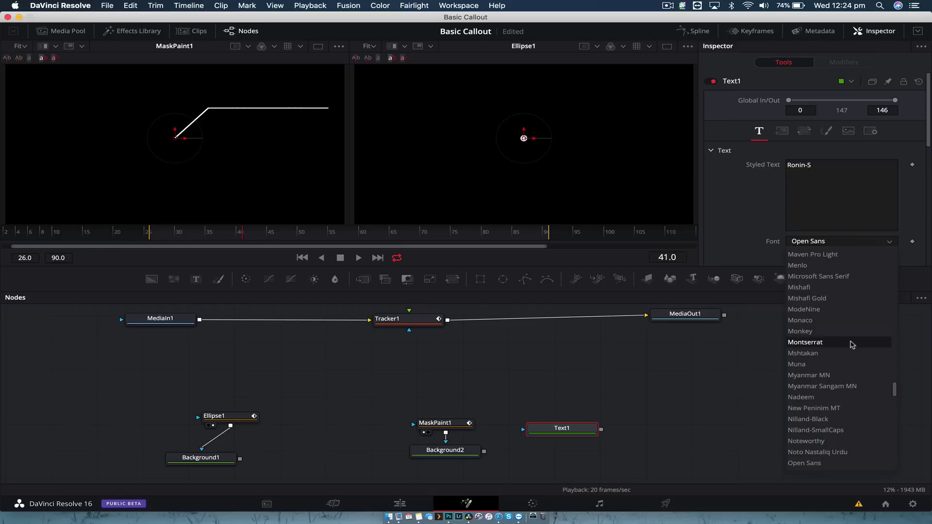
pyautogui.scroll(15, 852, 344)
pyautogui.scroll(6, 852, 343)
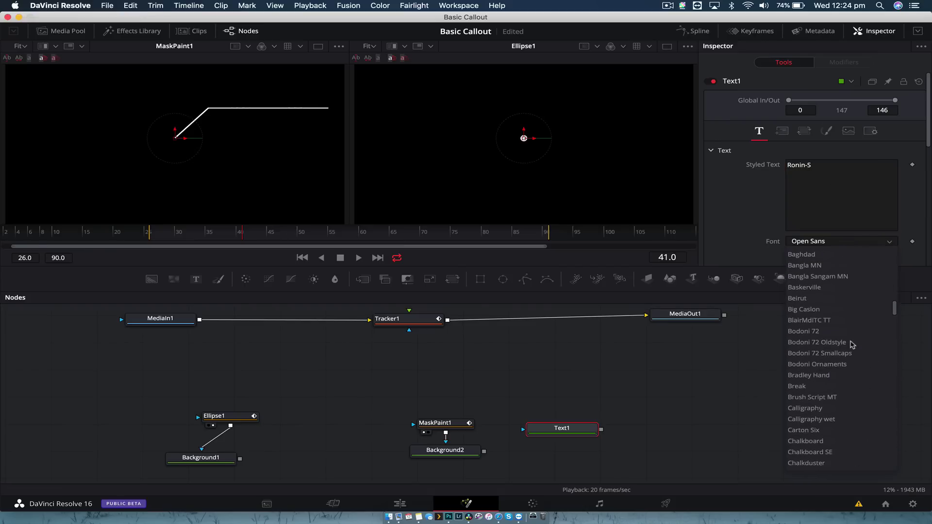
pyautogui.click(825, 342)
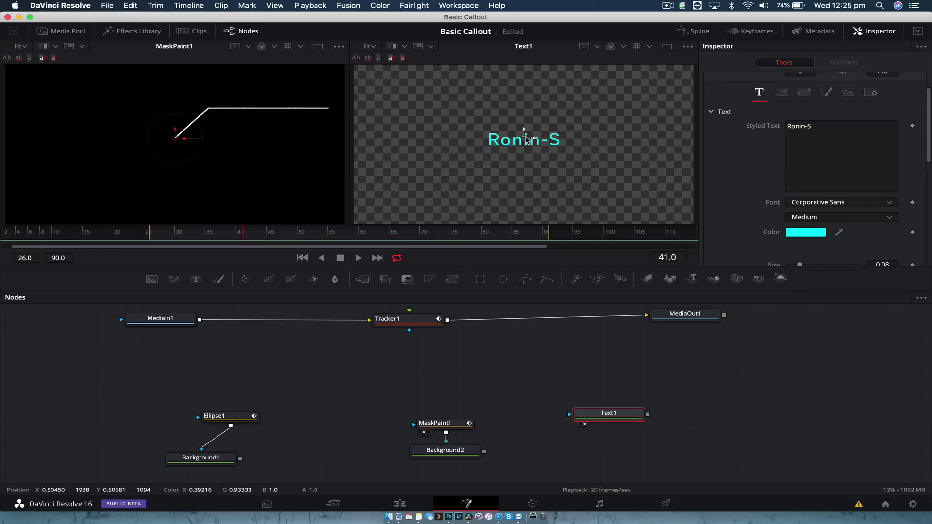
pyautogui.moveTo(526, 140); pyautogui.dragTo(612, 94)
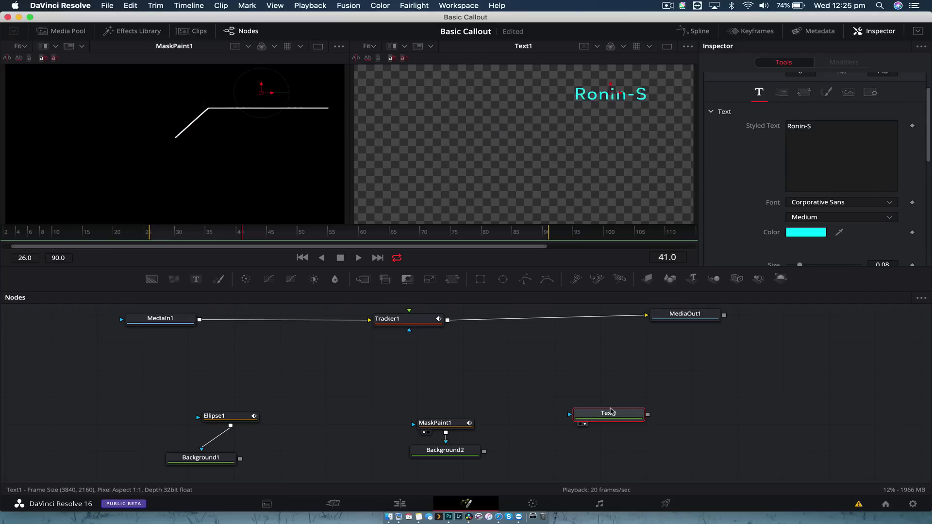
pyautogui.moveTo(516, 407); pyautogui.dragTo(444, 440)
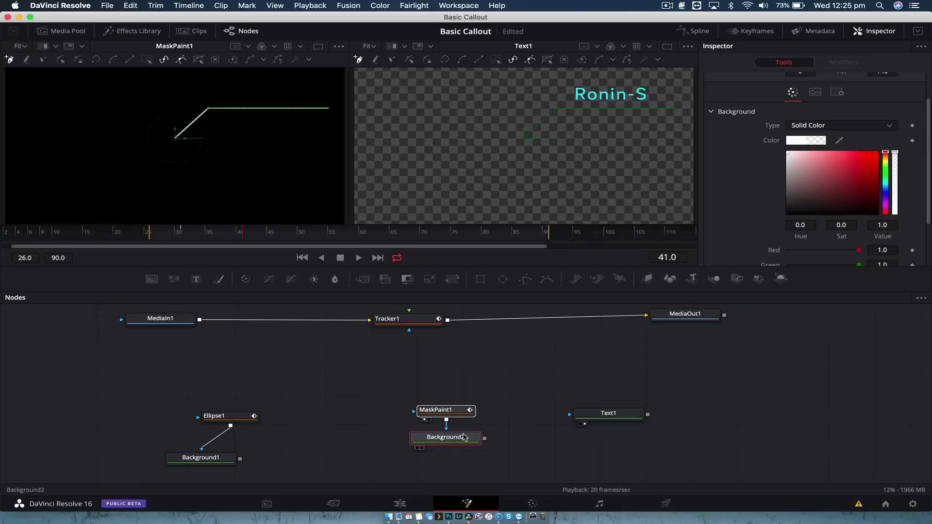
# Add a Merge1 node and position it above MaskPaint1 in the node graph
pyautogui.hotkey('shift', 'space')
pyautogui.write('Text+mr')
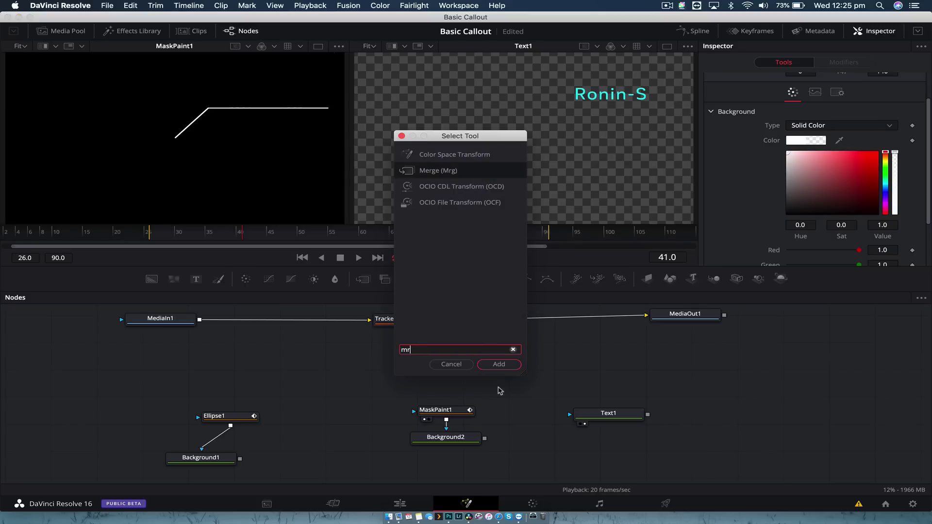
pyautogui.press('Return')
pyautogui.moveTo(502, 383); pyautogui.dragTo(527, 352)
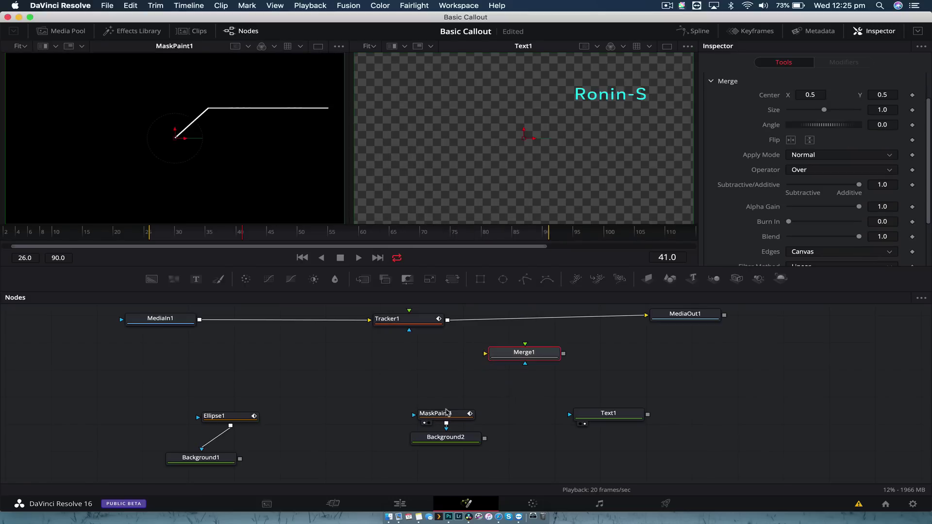
pyautogui.moveTo(442, 413)
pyautogui.mouseDown()
pyautogui.moveTo(429, 403)
pyautogui.moveTo(526, 344)
pyautogui.moveTo(486, 356)
pyautogui.mouseUp()
# Wire MaskPaint1 and Text1 into Merge1 and view Merge1 in the enlarged right viewer
pyautogui.click(441, 415)
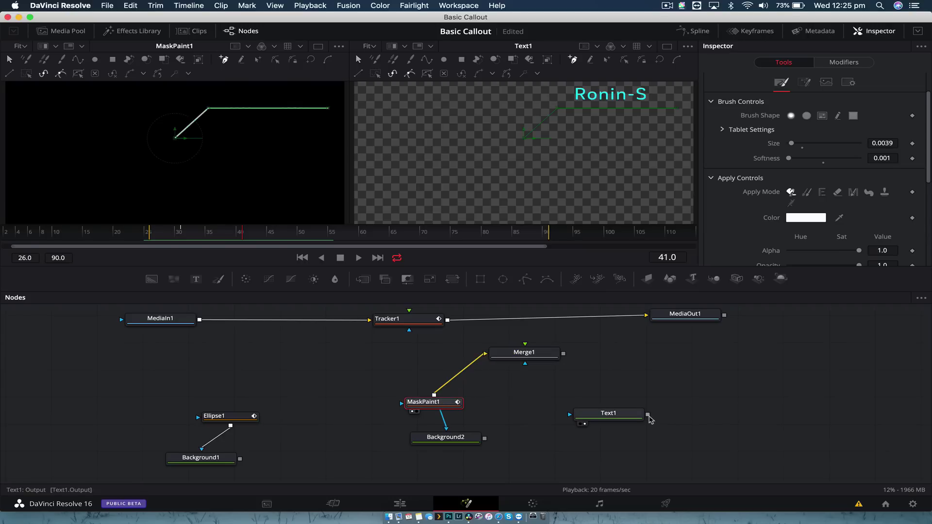
pyautogui.moveTo(647, 414); pyautogui.dragTo(526, 346)
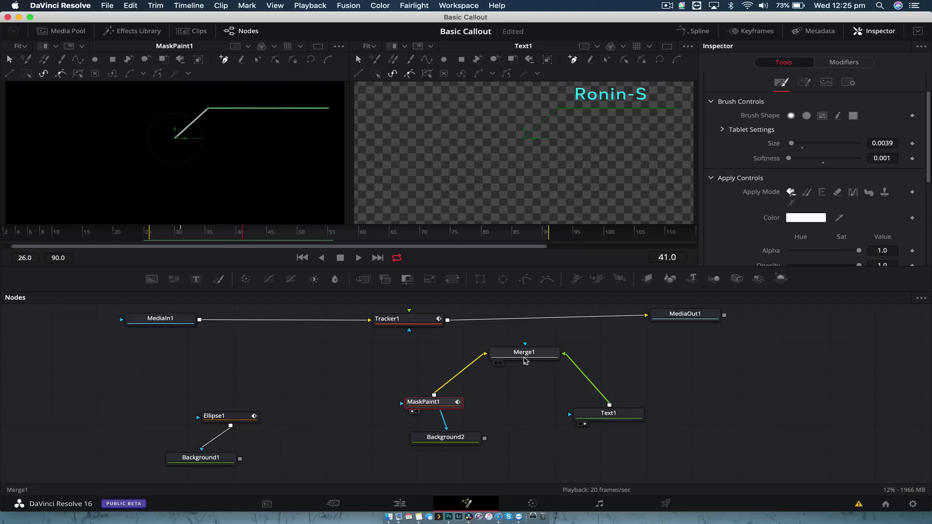
pyautogui.click(524, 360)
pyautogui.press('2')
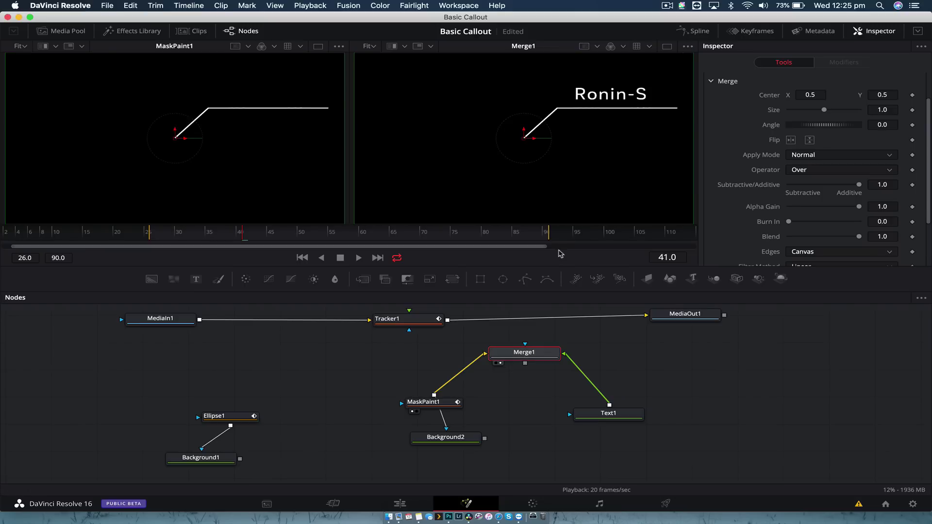
pyautogui.moveTo(519, 270); pyautogui.dragTo(519, 298)
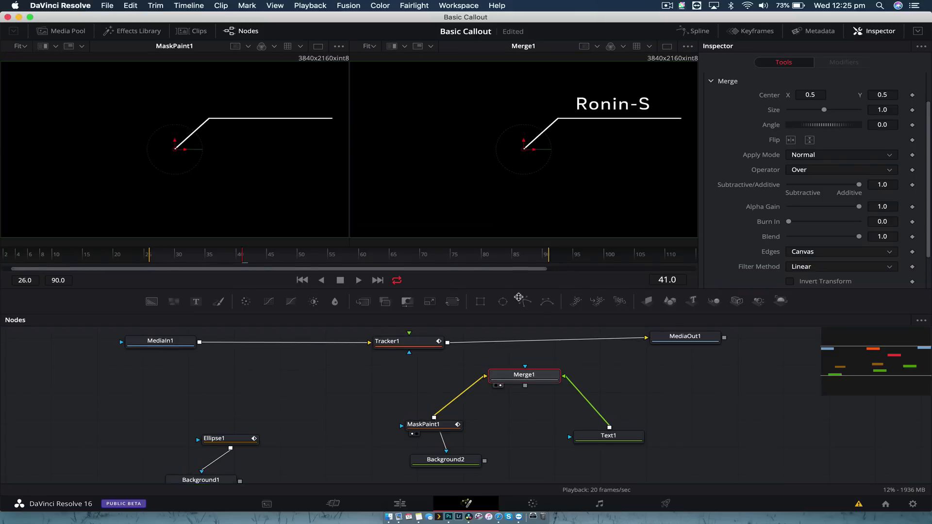
pyautogui.click(604, 447)
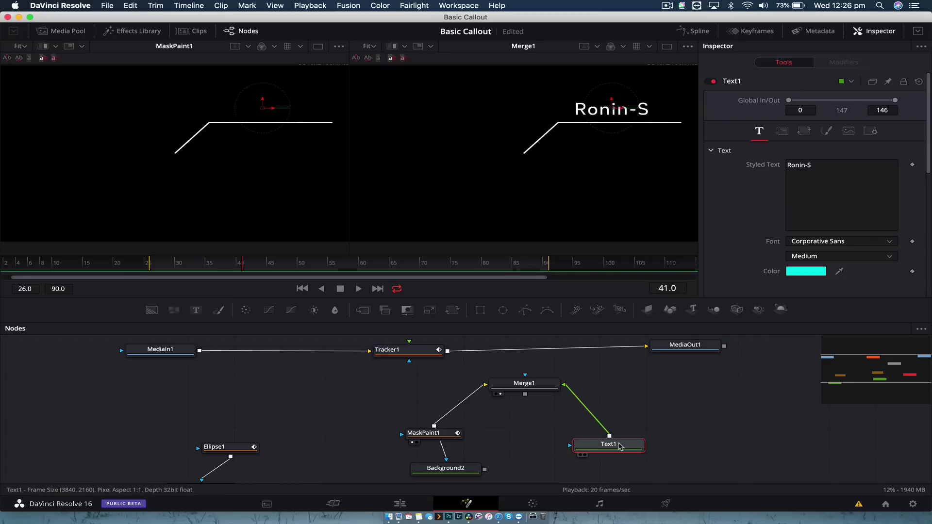
# Add a Rectangle mask on Text1, centred over 'Ronin-S' and sized 0.307 by 0.165
pyautogui.hotkey('shift', 'space')
pyautogui.write('rec')
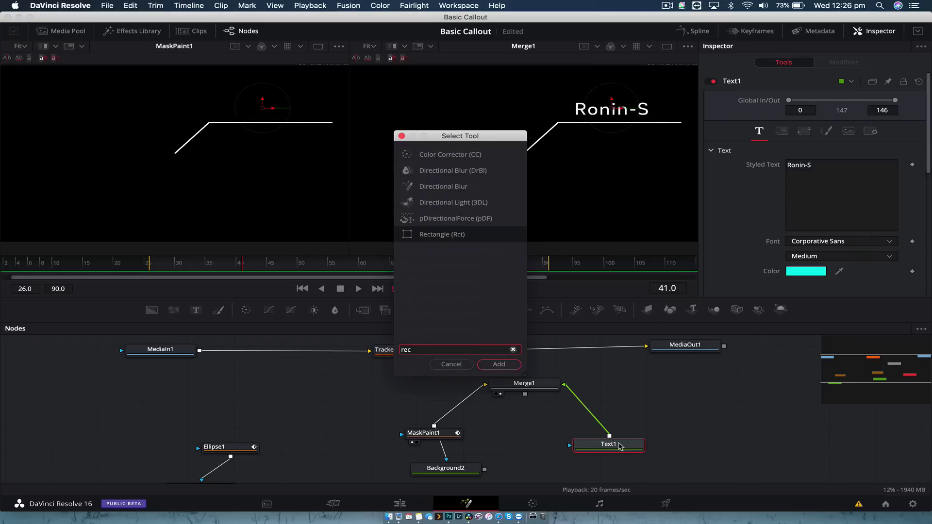
pyautogui.press('Return')
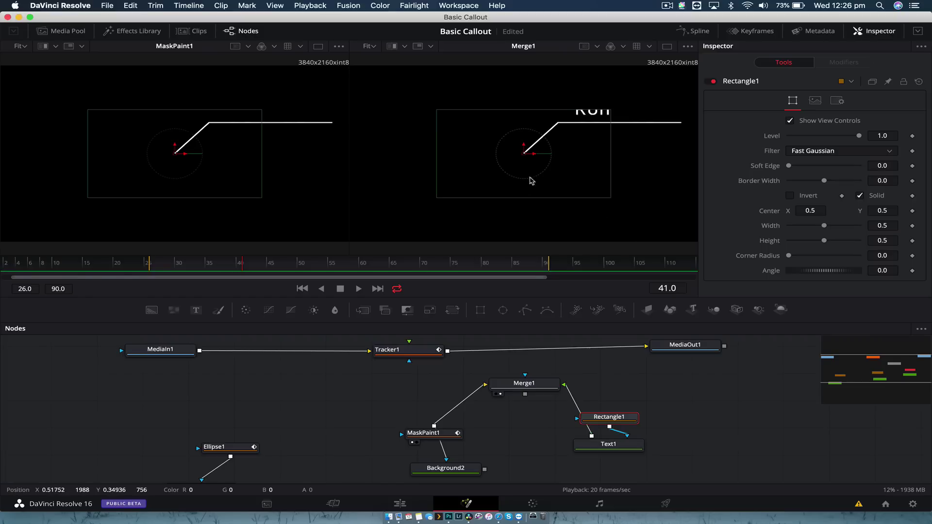
pyautogui.moveTo(526, 155); pyautogui.dragTo(611, 112)
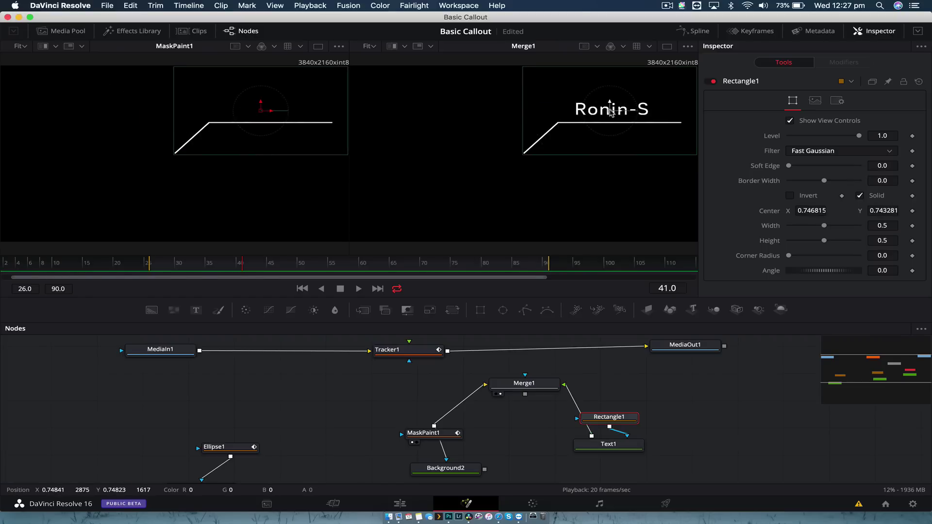
pyautogui.moveTo(823, 225); pyautogui.dragTo(800, 241)
# Tidy the Rectangle1 node up and to the right beside Text1
pyautogui.moveTo(607, 417); pyautogui.dragTo(654, 430)
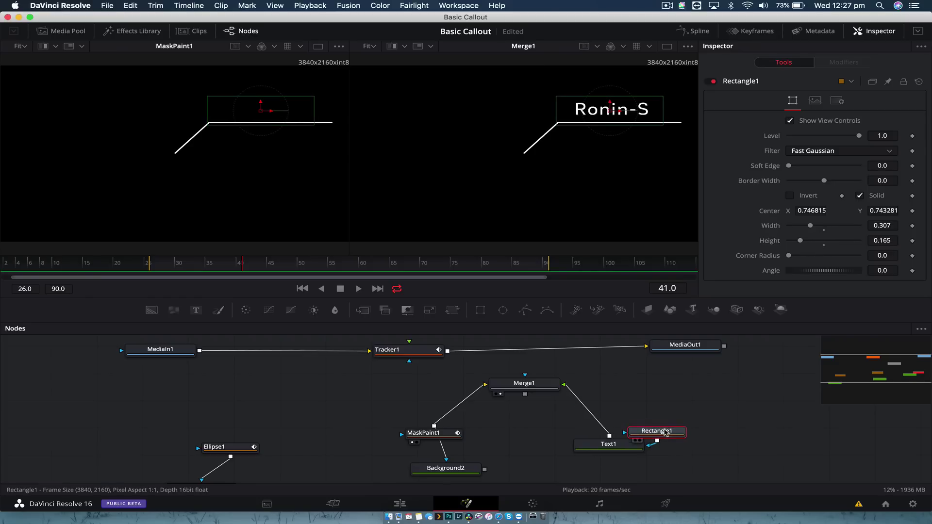
pyautogui.click(617, 449)
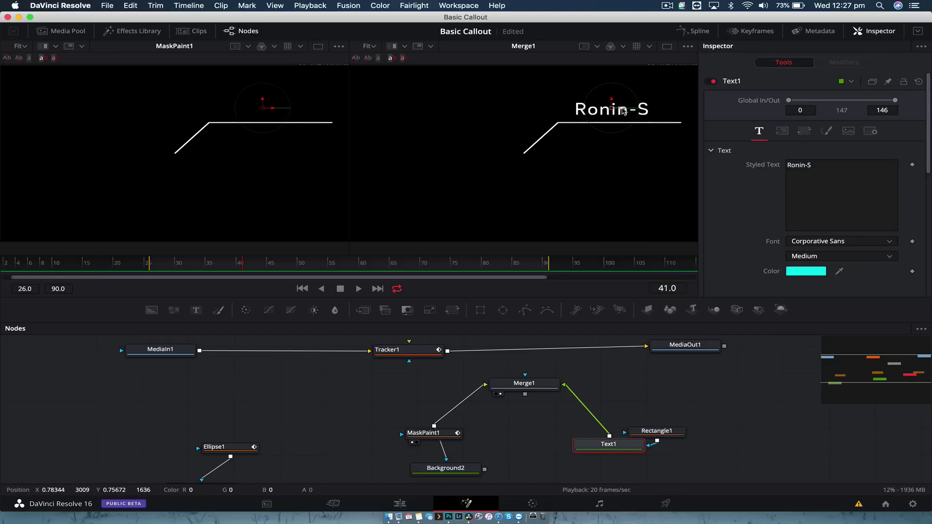
pyautogui.moveTo(623, 111); pyautogui.dragTo(619, 110)
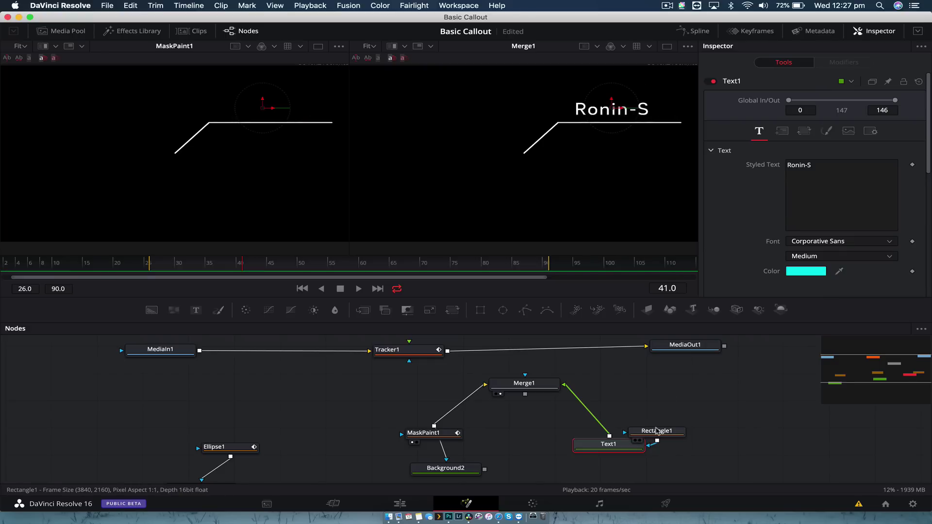
pyautogui.moveTo(656, 430); pyautogui.dragTo(720, 423)
pyautogui.click(609, 444)
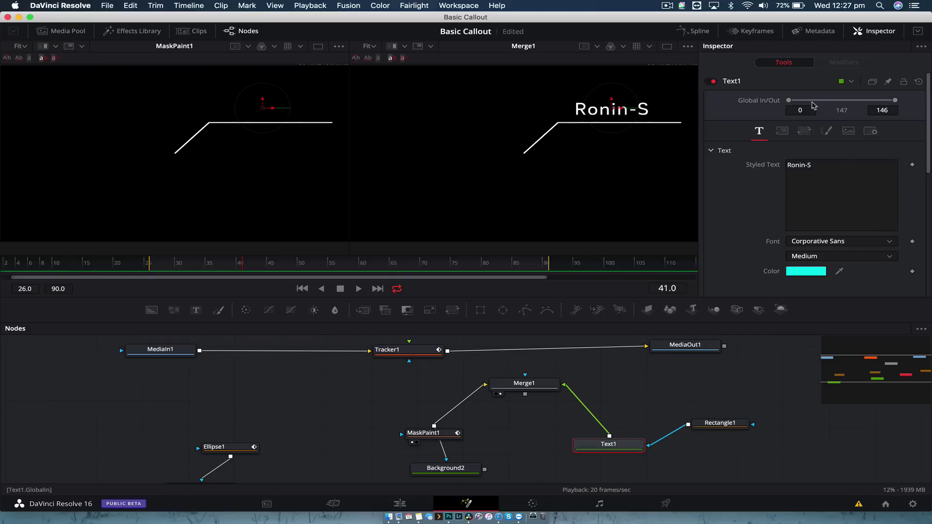
# Keyframe Text1's Center so 'Ronin-S' slides in from behind the mask to X 0.726
pyautogui.click(777, 136)
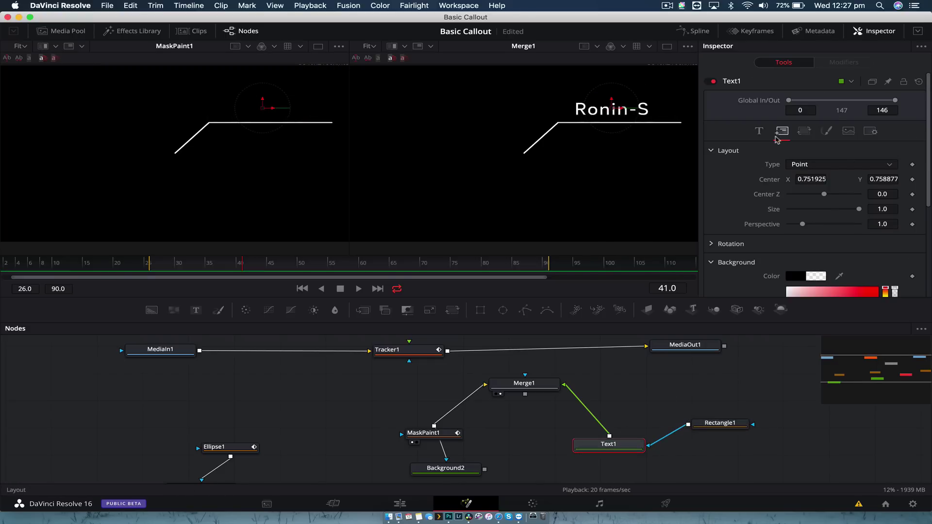
pyautogui.click(911, 180)
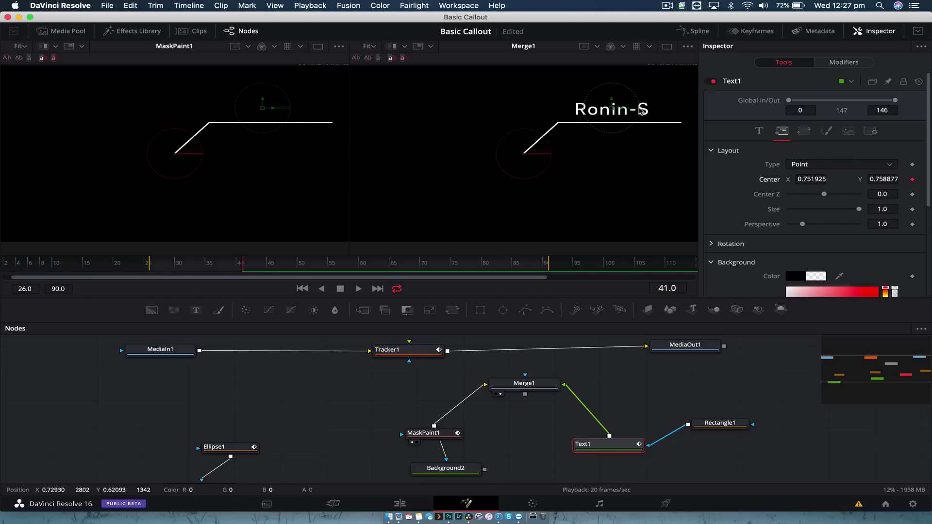
pyautogui.moveTo(621, 113); pyautogui.dragTo(528, 114)
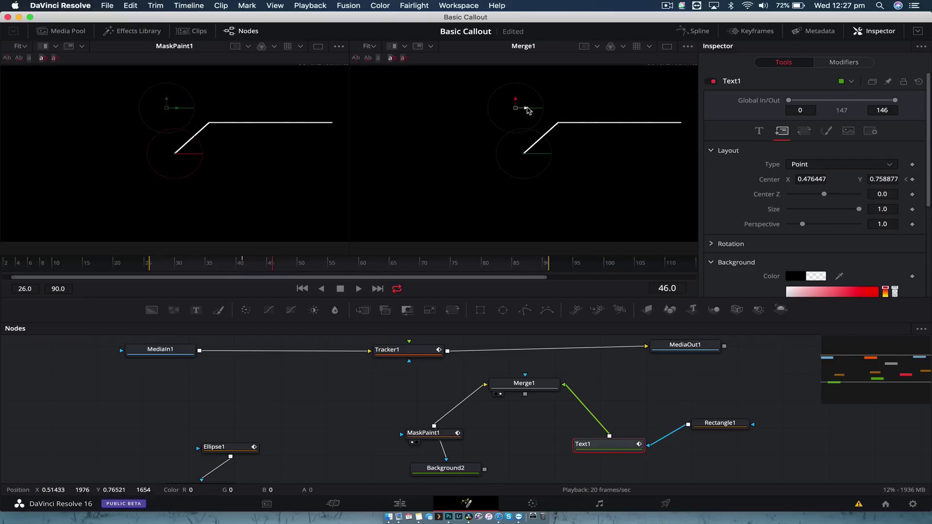
pyautogui.moveTo(548, 110); pyautogui.dragTo(625, 111)
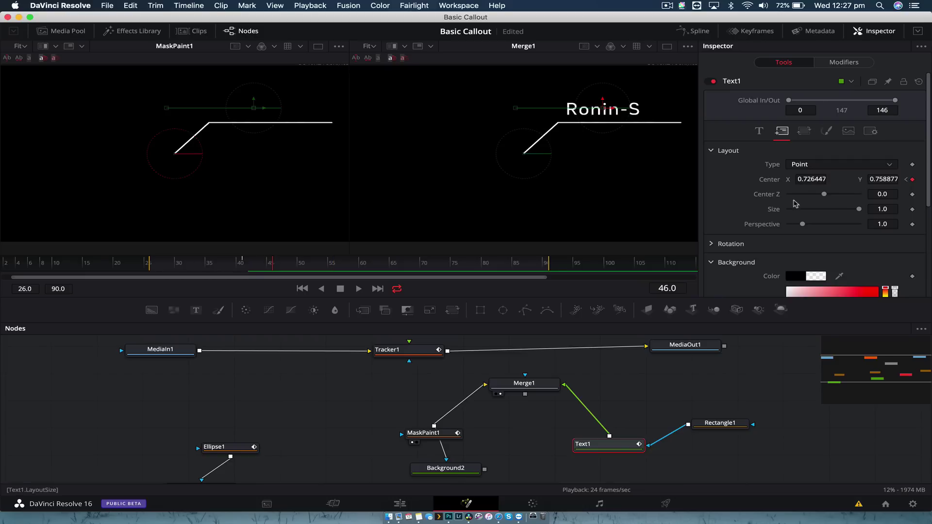
# Enable Motion Blur on Text1 and play the slide-in through to frame 78
pyautogui.scroll(-5, 807, 147)
pyautogui.scroll(5, 807, 146)
pyautogui.click(870, 131)
pyautogui.click(790, 199)
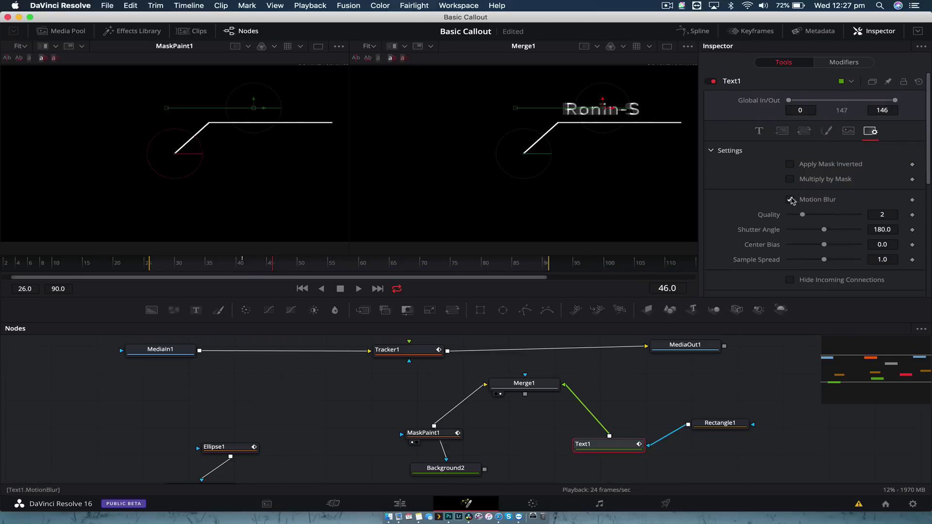
pyautogui.moveTo(343, 269); pyautogui.dragTo(237, 267)
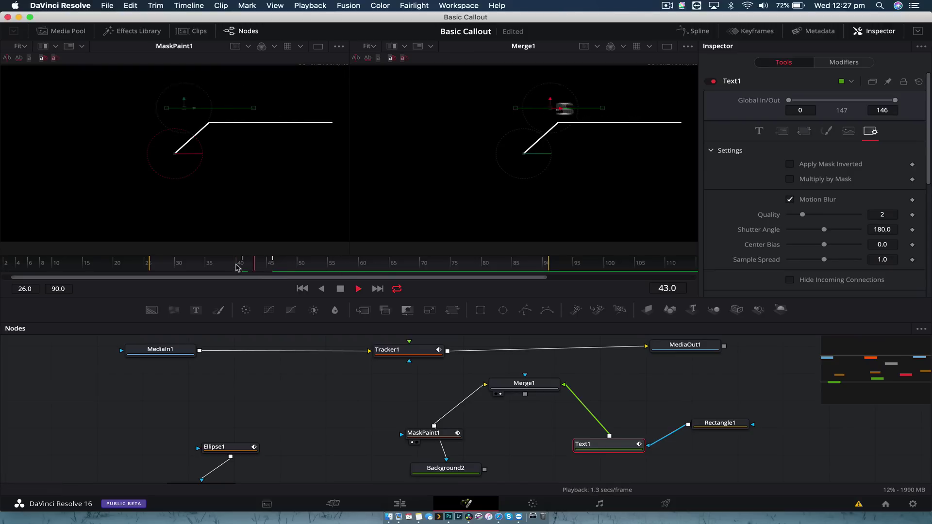
pyautogui.press('space')
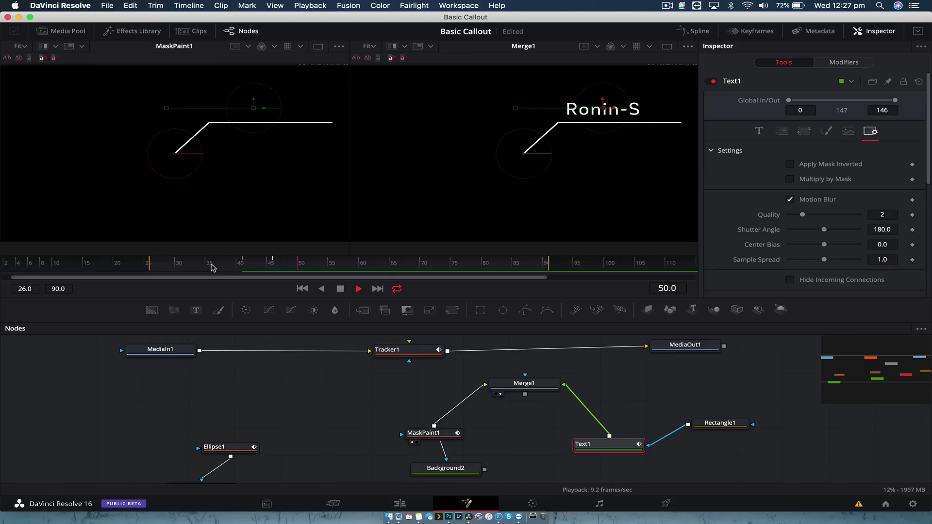
pyautogui.moveTo(212, 267); pyautogui.dragTo(286, 266)
pyautogui.moveTo(358, 268); pyautogui.dragTo(475, 268)
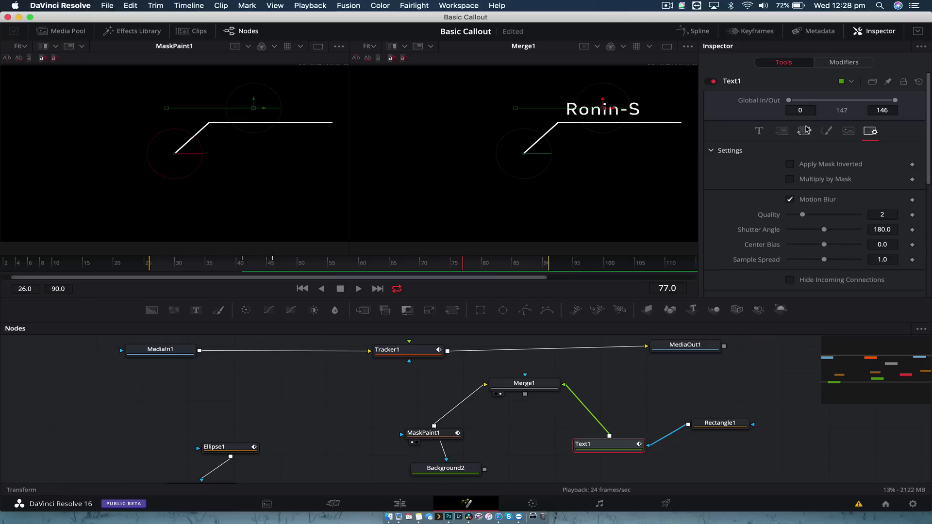
# At frame 82, keyframe Text1's Center so 'Ronin-S' slides off the right edge
pyautogui.click(782, 132)
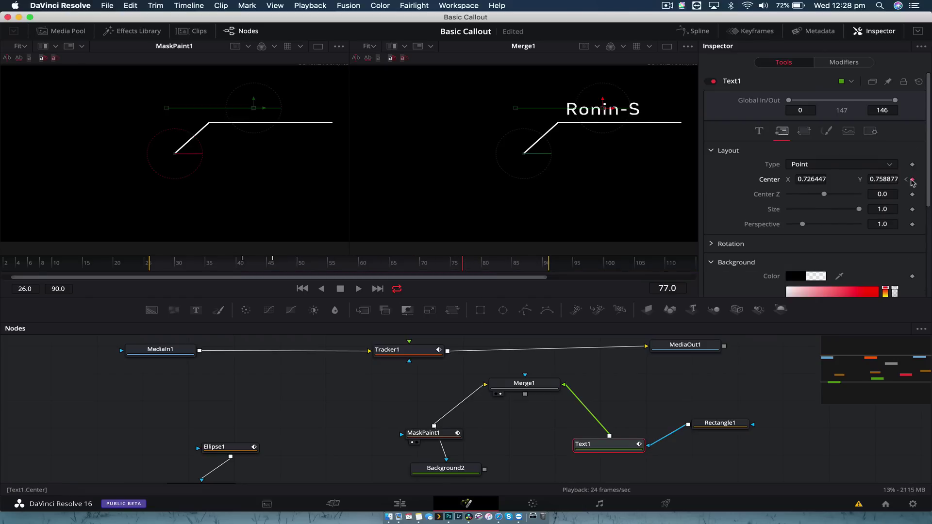
pyautogui.hotkey('shift', 'Right')
pyautogui.moveTo(639, 104); pyautogui.dragTo(721, 112)
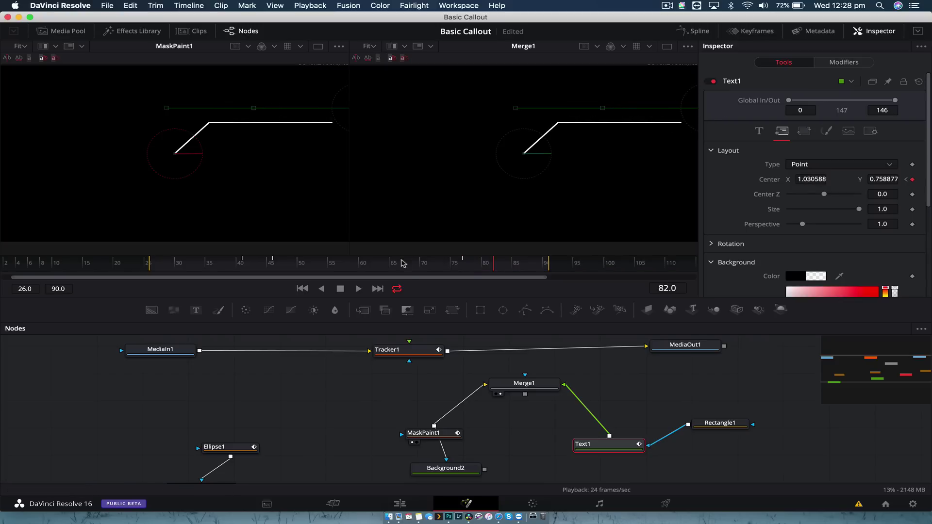
pyautogui.moveTo(407, 267); pyautogui.dragTo(503, 272)
# Keyframe MaskPaint1's Write On End down to 0 so the callout line retracts
pyautogui.click(441, 436)
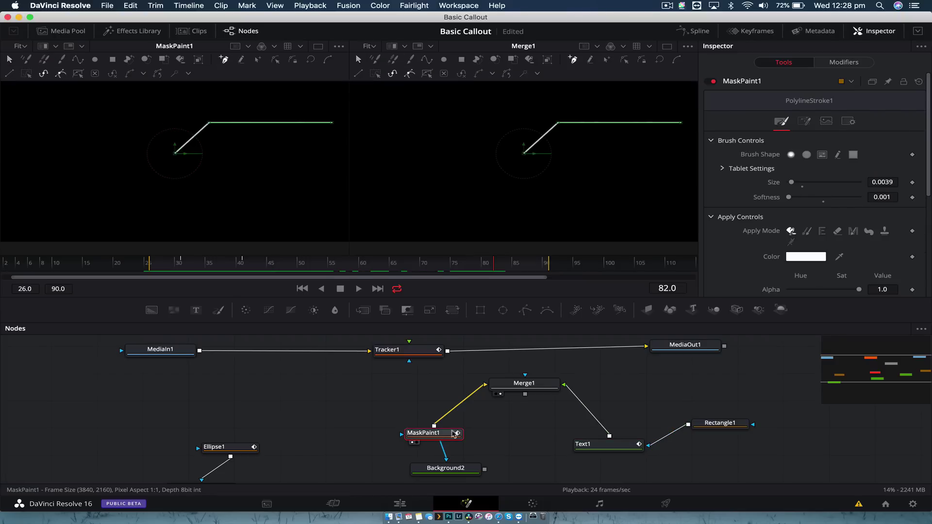
pyautogui.scroll(-5, 869, 185)
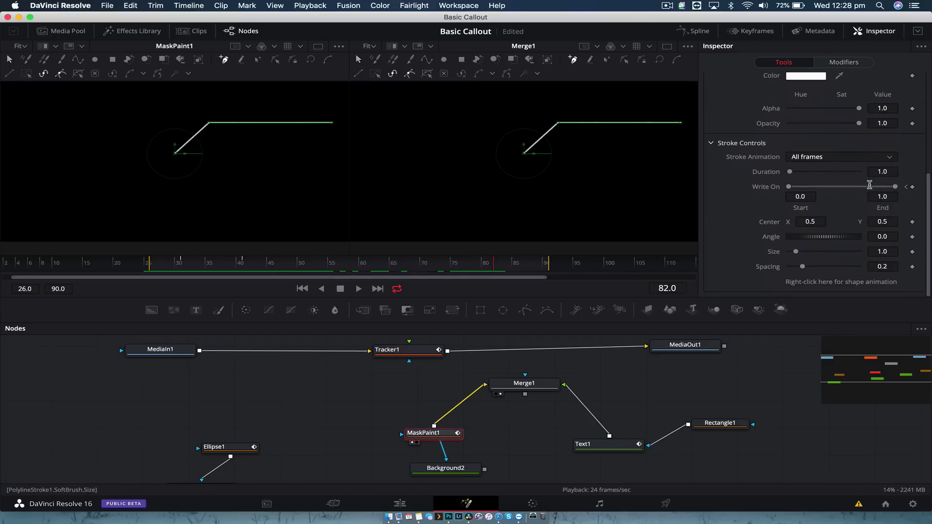
pyautogui.click(913, 187)
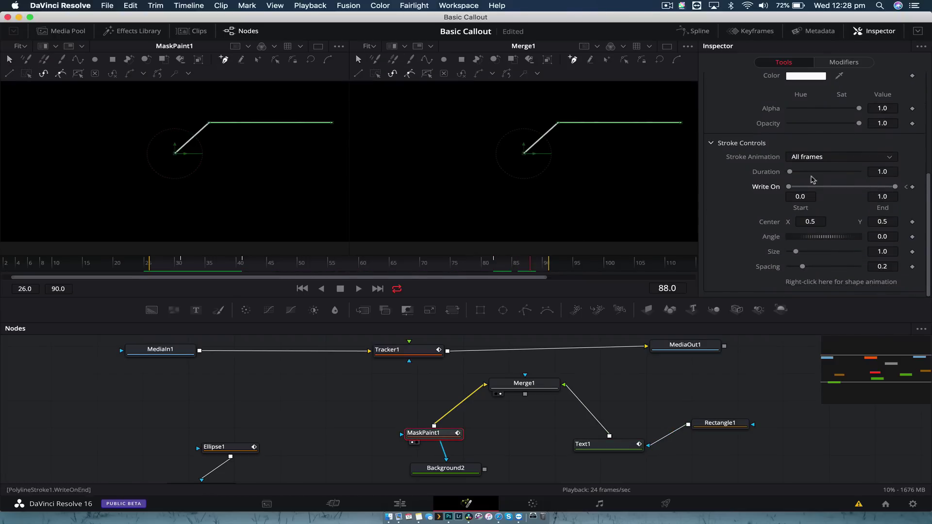
pyautogui.moveTo(872, 188); pyautogui.dragTo(764, 188)
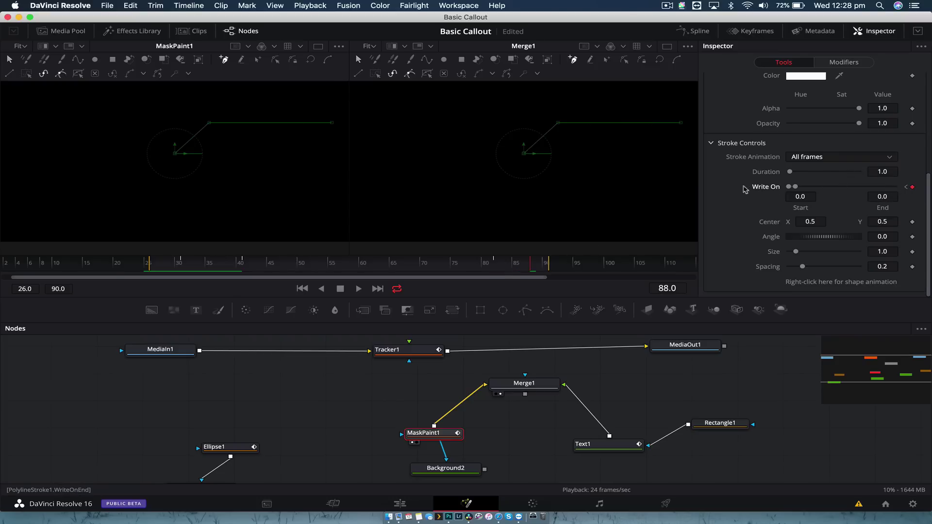
pyautogui.moveTo(490, 266)
pyautogui.mouseDown()
pyautogui.moveTo(212, 266)
pyautogui.moveTo(528, 271)
pyautogui.mouseUp()
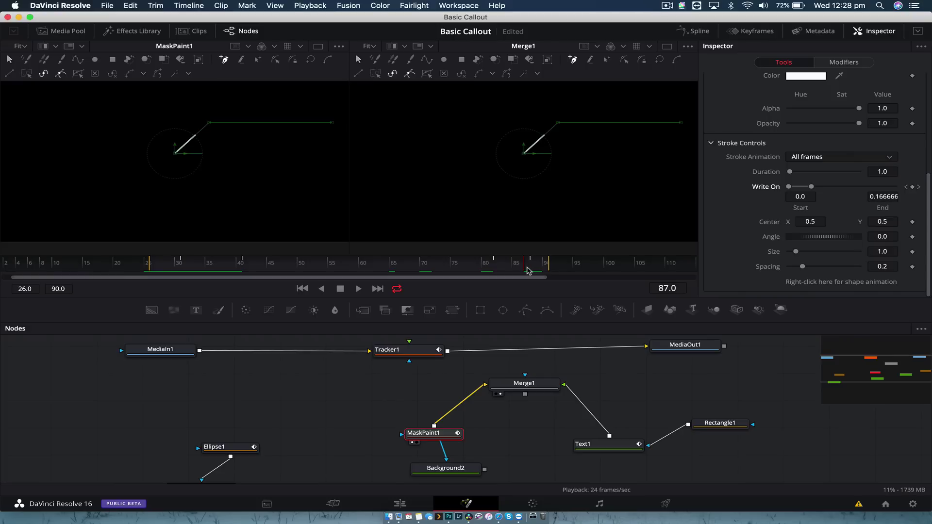
# Keyframe Ellipse1's Width to shrink the dot to 0 at frame 88
pyautogui.click(224, 446)
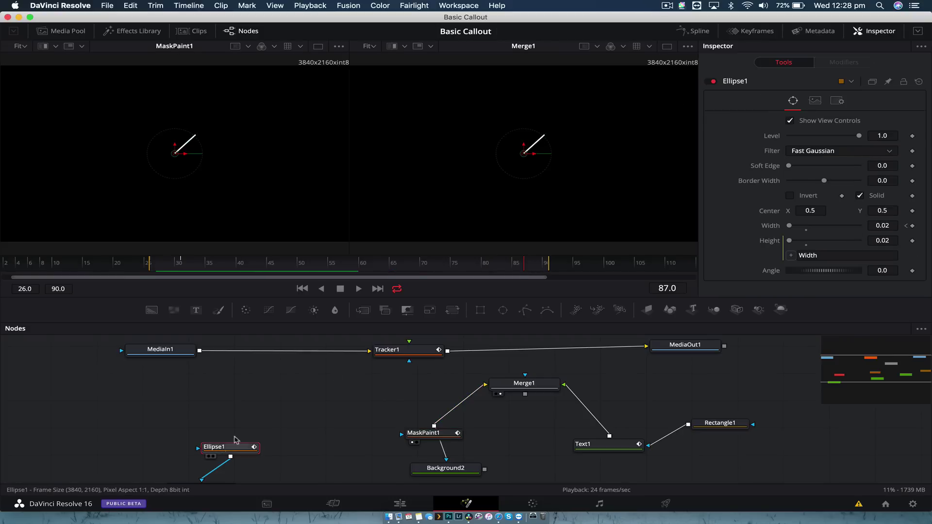
pyautogui.click(912, 226)
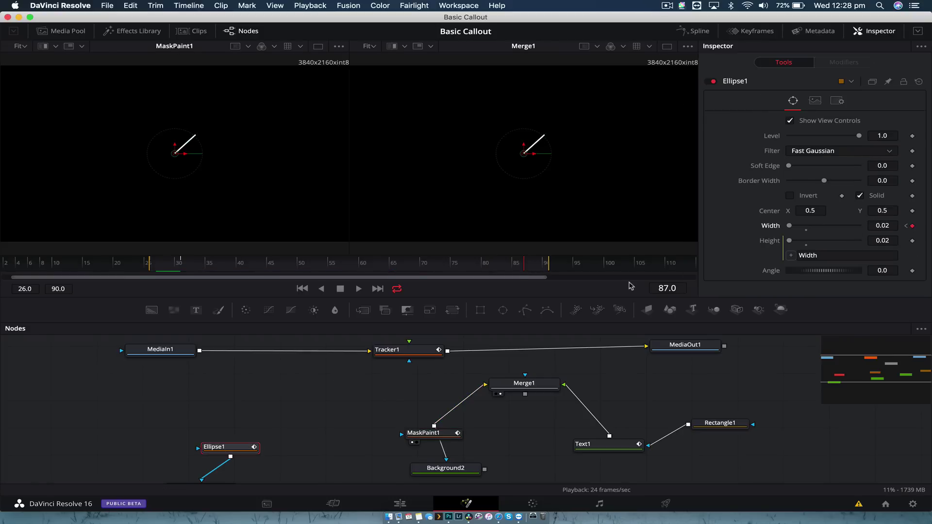
pyautogui.click(530, 270)
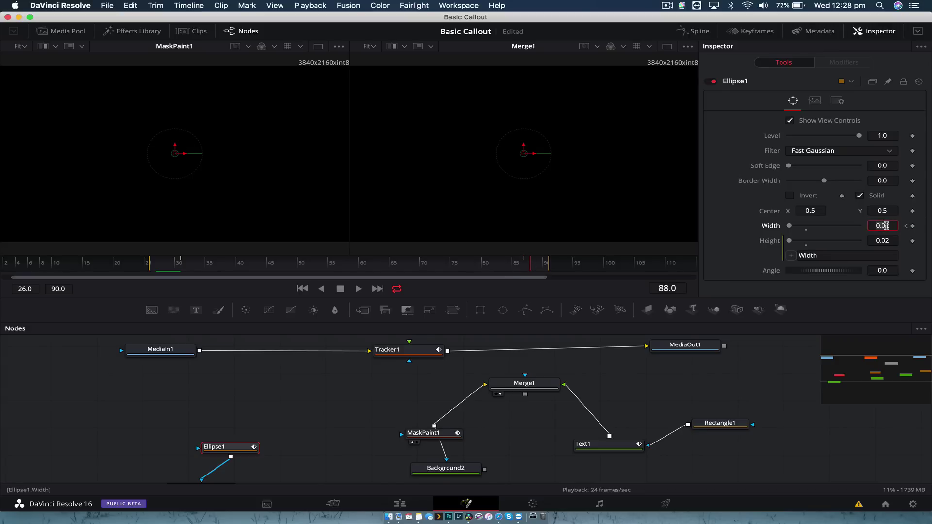
pyautogui.press('Tab')
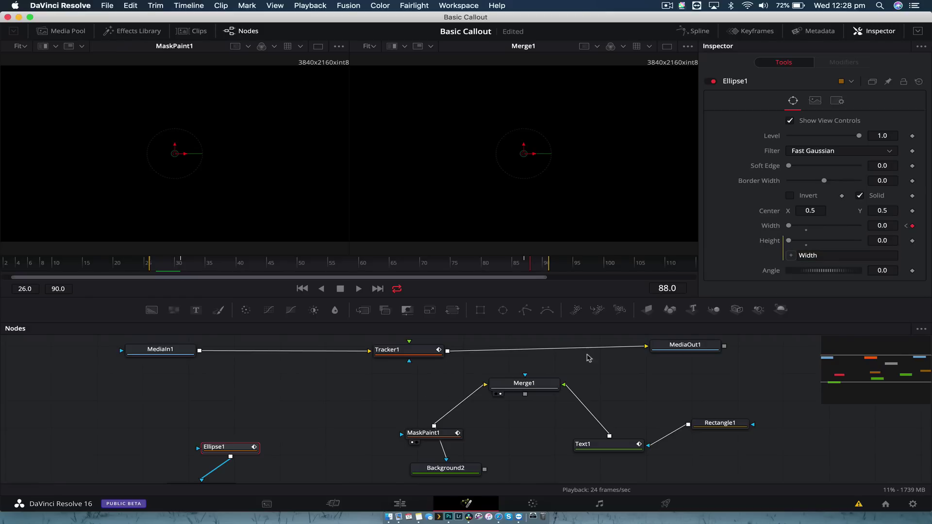
pyautogui.click(538, 383)
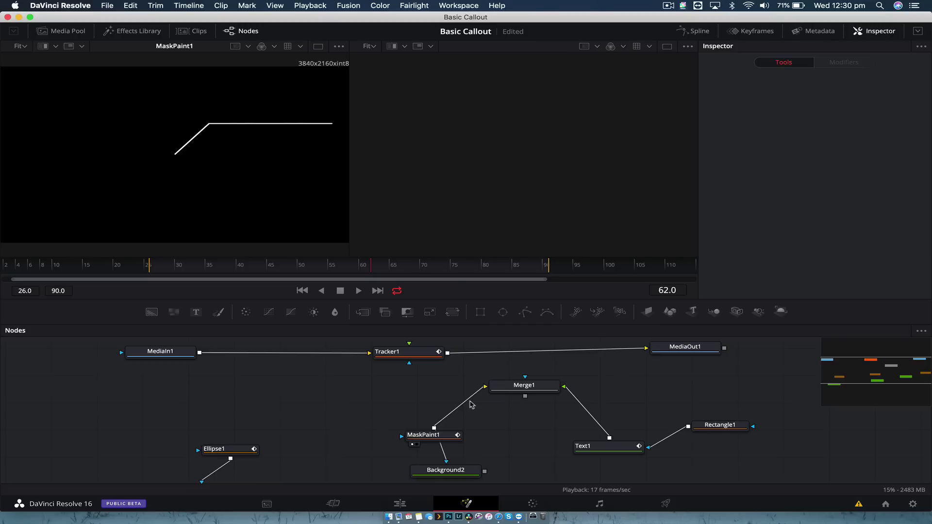
# Move the callout nodes down-left and add a new Merge2 node
pyautogui.hscroll(3, 471, 404)
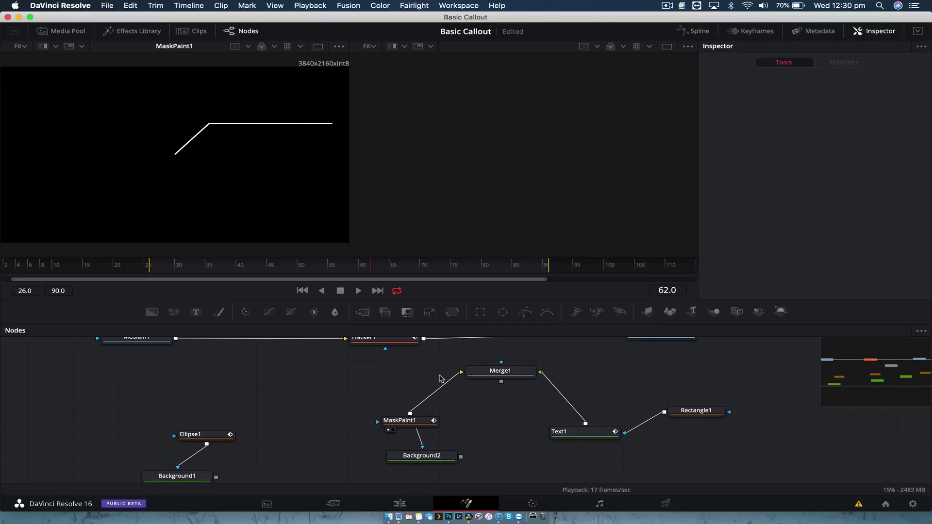
pyautogui.moveTo(394, 373); pyautogui.dragTo(687, 466)
pyautogui.moveTo(702, 416); pyautogui.dragTo(678, 470)
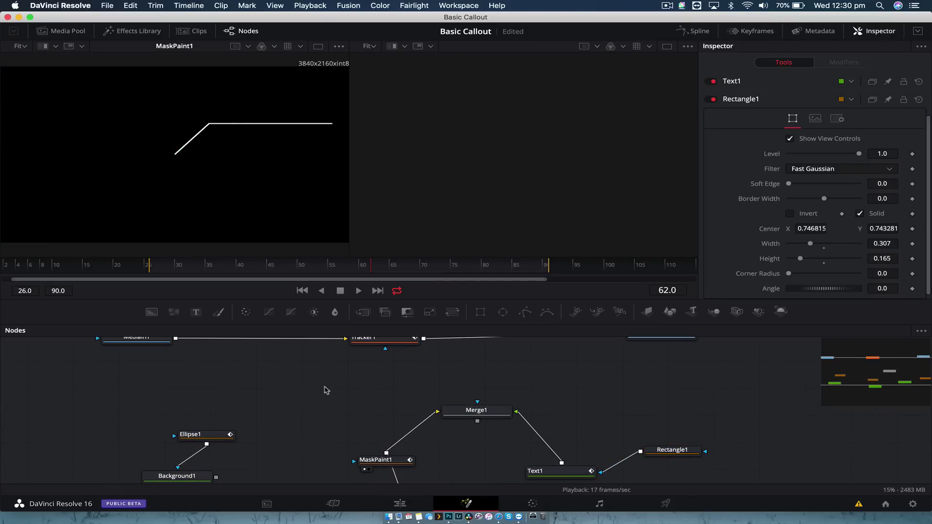
pyautogui.hotkey('shift', 'space')
pyautogui.write('mrg')
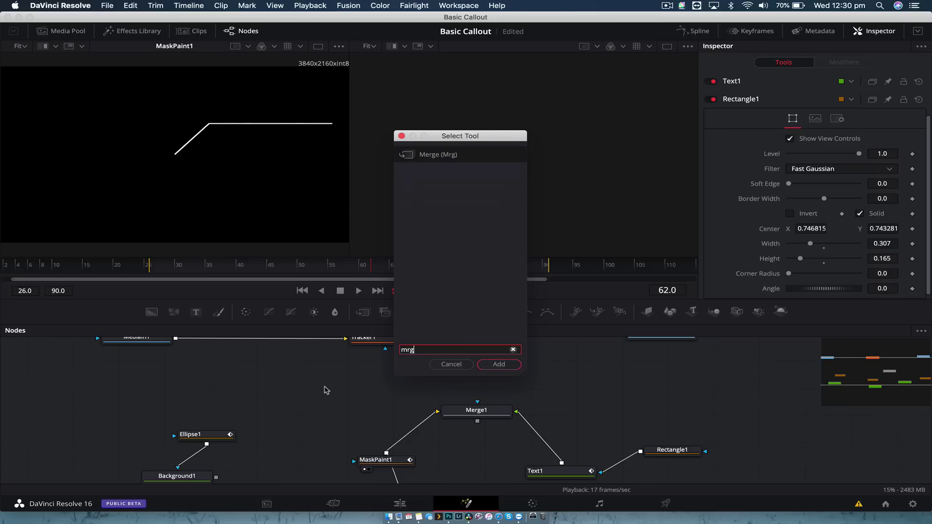
pyautogui.press('Return')
# Connect Ellipse1 as Merge2's background and Merge1 as its foreground, then view Merge2
pyautogui.click(221, 435)
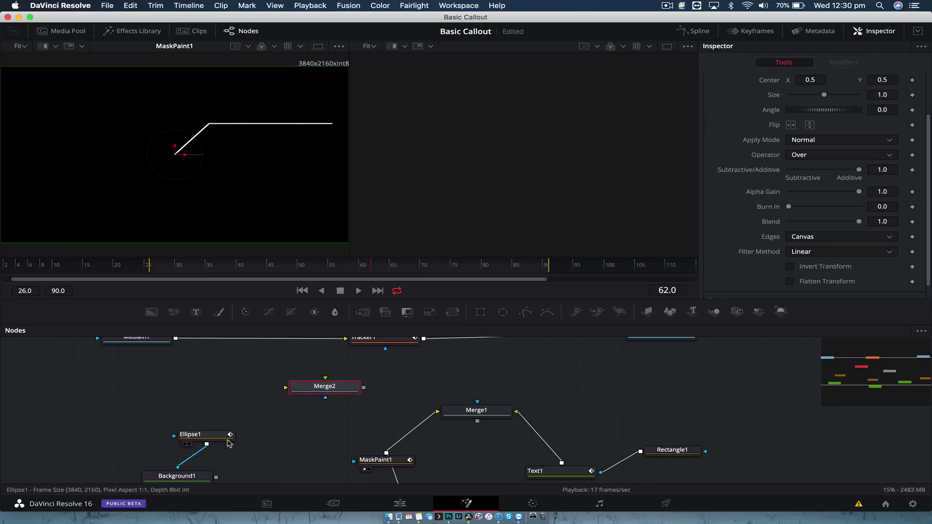
pyautogui.moveTo(207, 444); pyautogui.dragTo(285, 388)
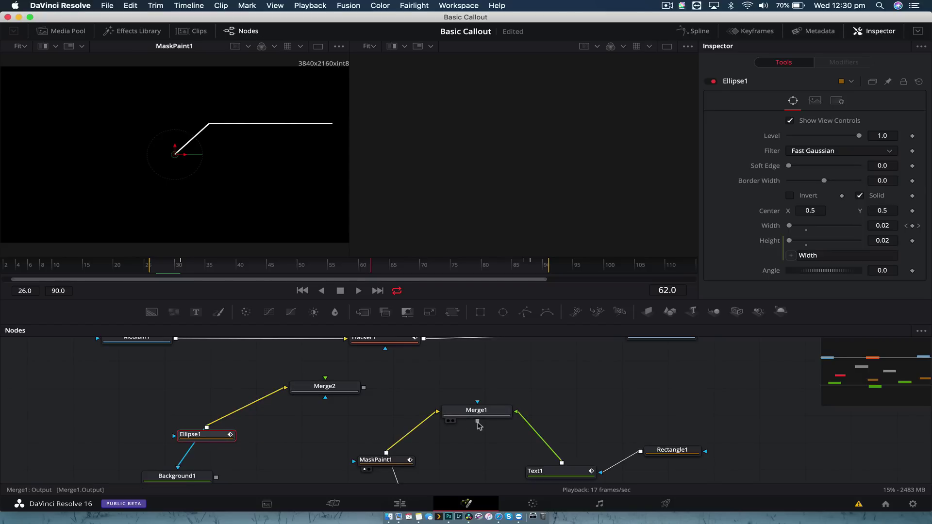
pyautogui.moveTo(477, 421); pyautogui.dragTo(329, 384)
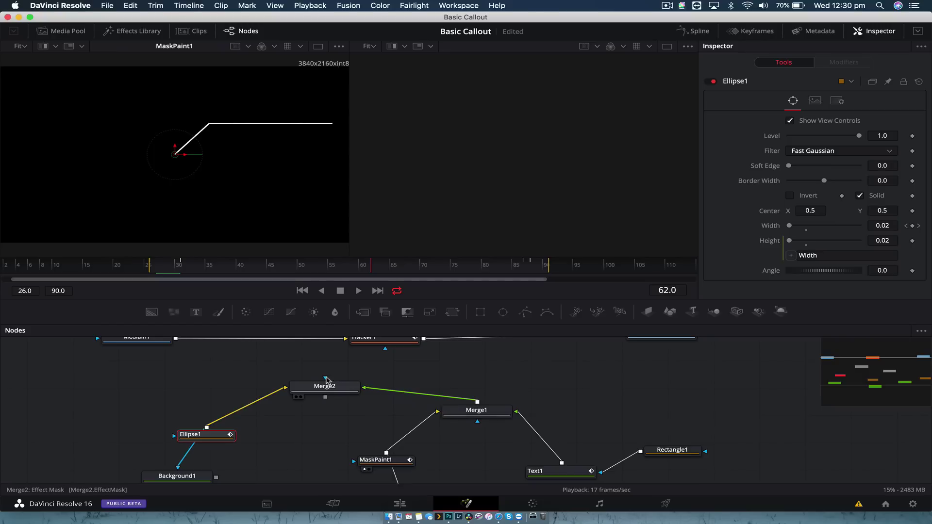
pyautogui.click(331, 390)
pyautogui.press('2')
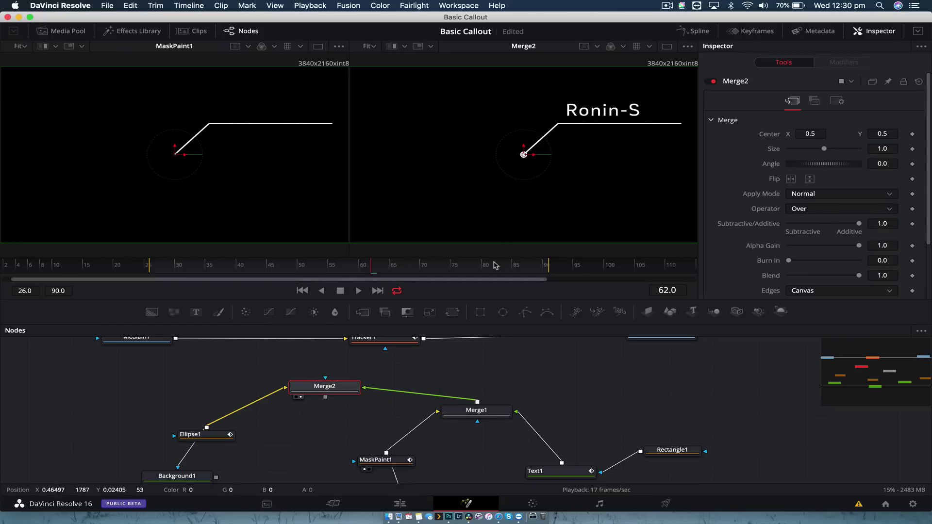
# Preview the completed callout around frames 17 to 19
pyautogui.click(96, 269)
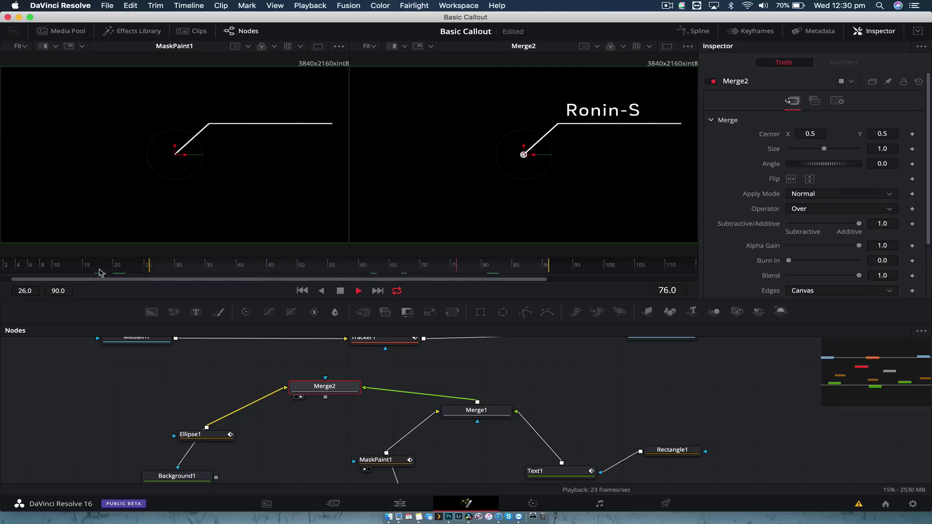
pyautogui.press('space')
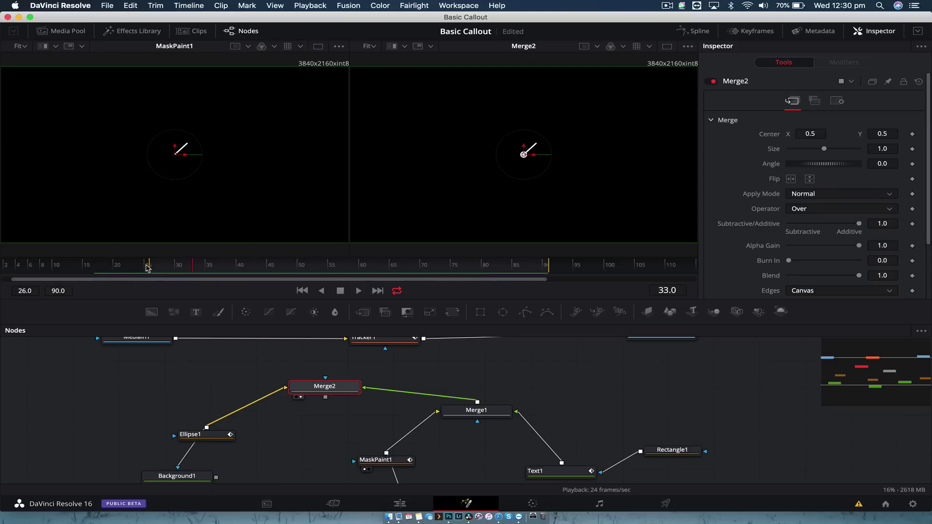
pyautogui.click(109, 267)
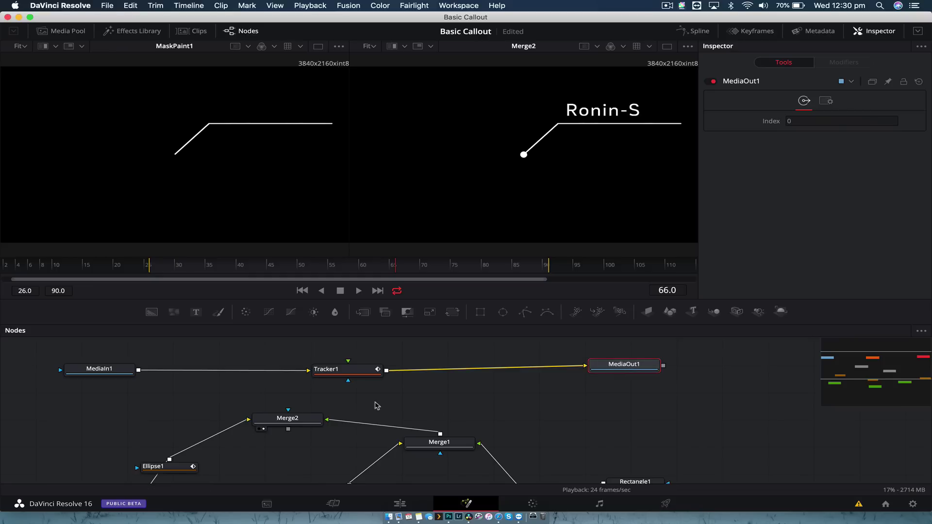
pyautogui.click(377, 405)
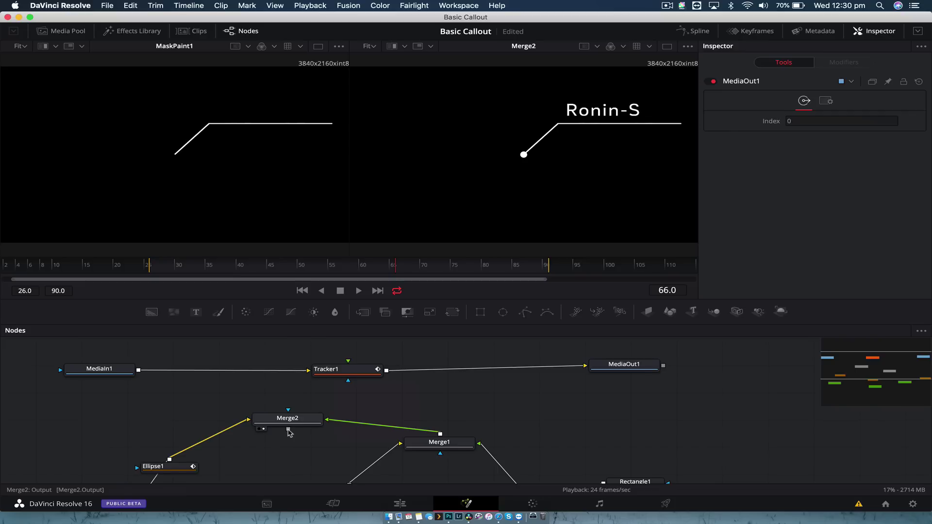
# Feed Merge2 into Tracker1 and show MediaOut1 in the right viewer
pyautogui.moveTo(289, 431); pyautogui.dragTo(326, 370)
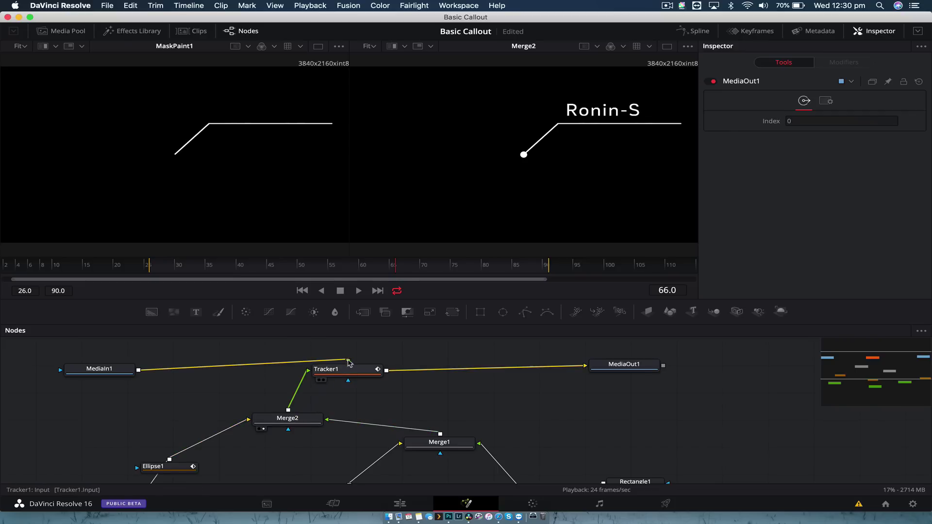
pyautogui.click(644, 367)
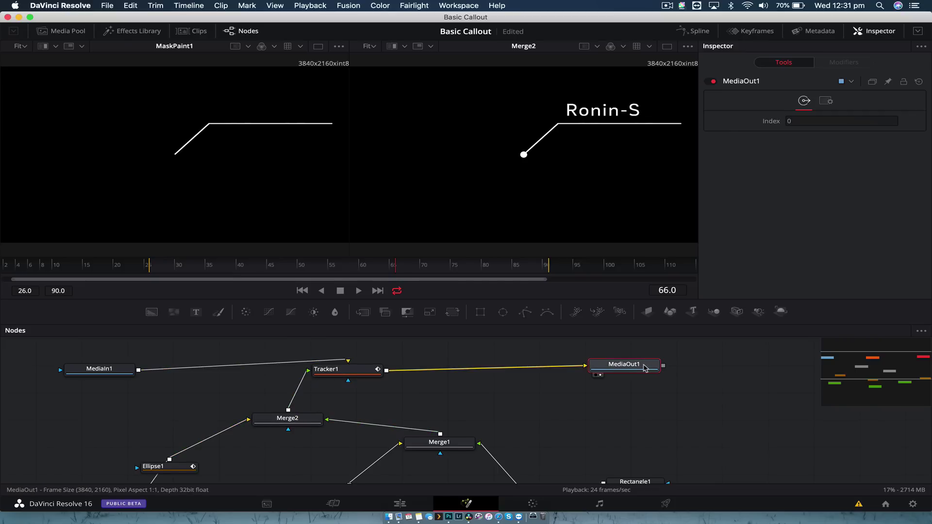
pyautogui.press('2')
# Play the clip from the start to check the callout follows the gimbal
pyautogui.moveTo(474, 273); pyautogui.dragTo(113, 274)
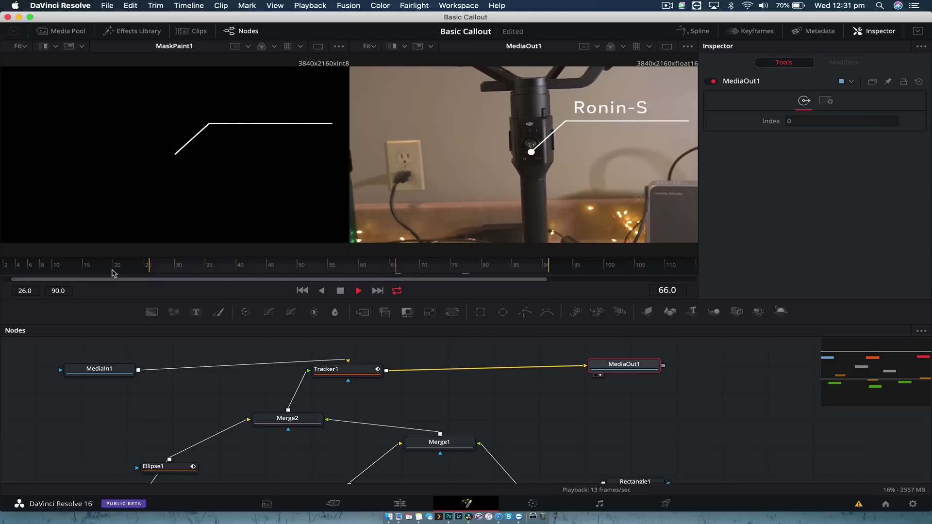
pyautogui.press('space')
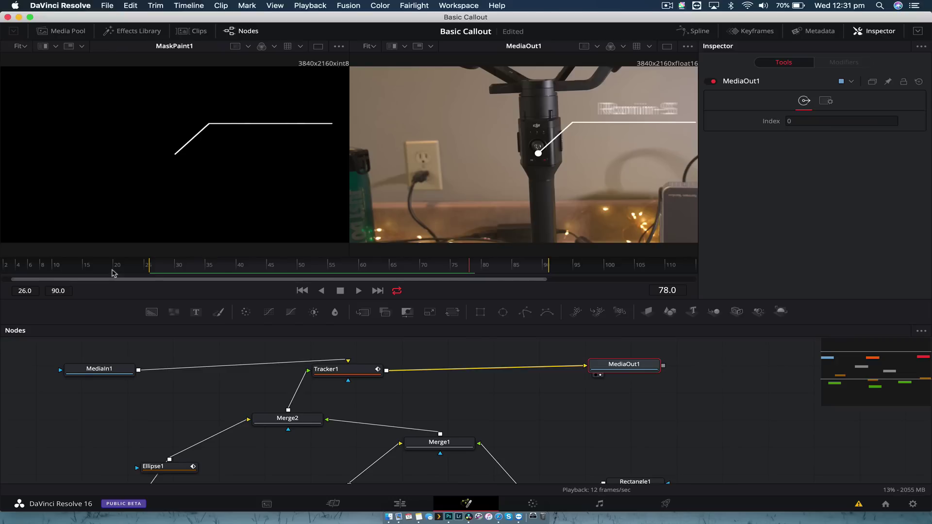
pyautogui.press('space')
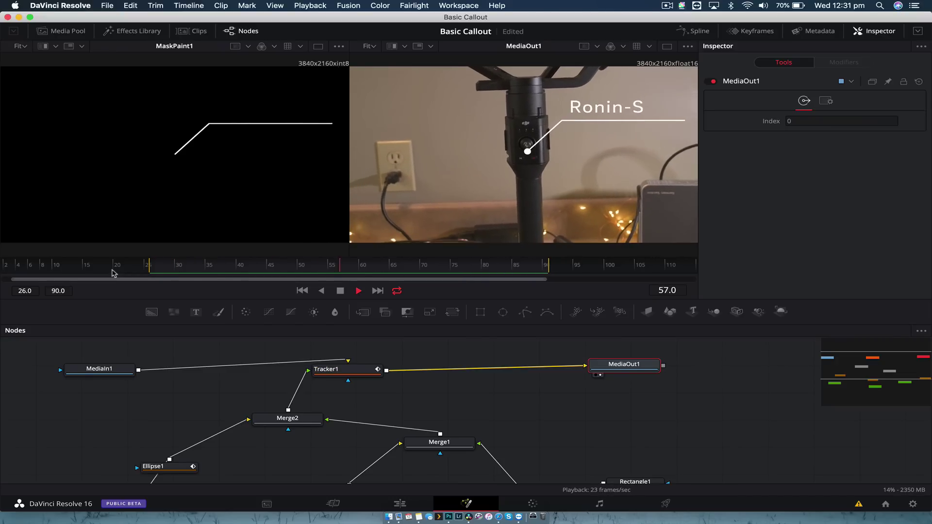
pyautogui.press('space')
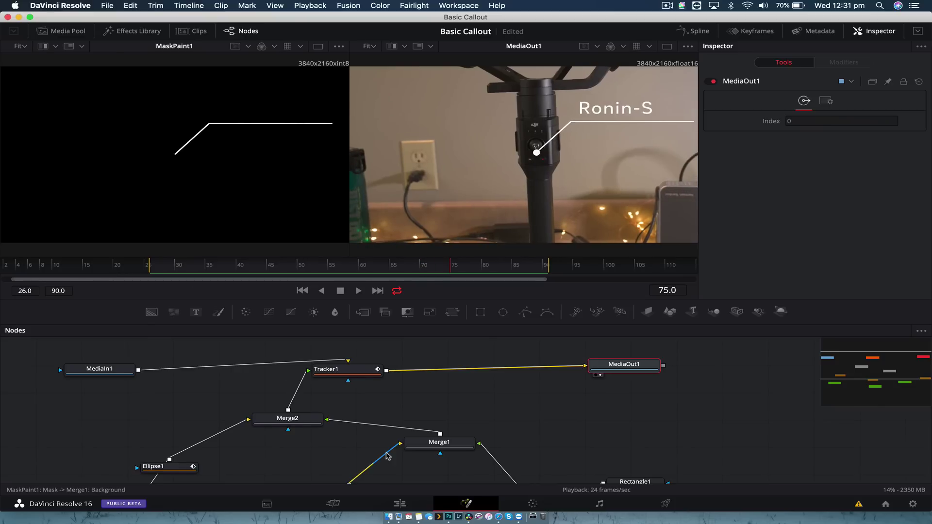
pyautogui.scroll(-5, 387, 455)
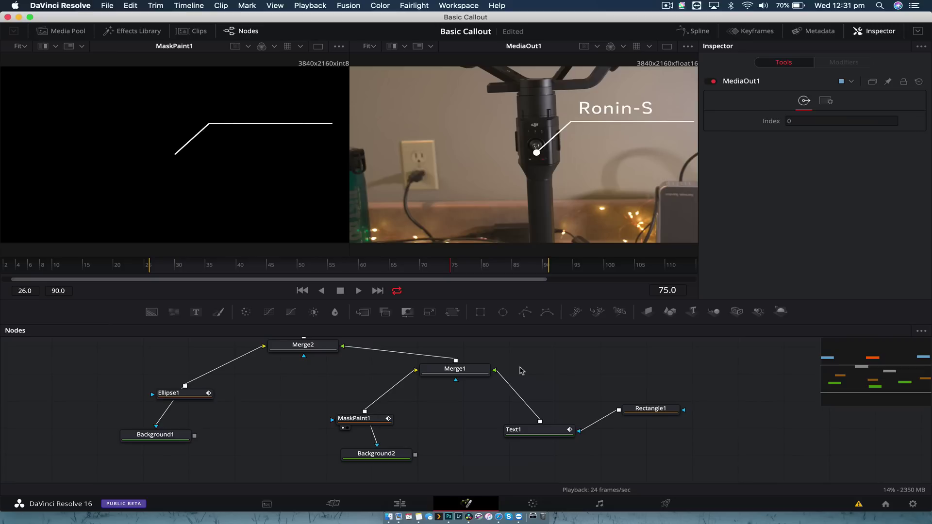
pyautogui.scroll(3, 521, 370)
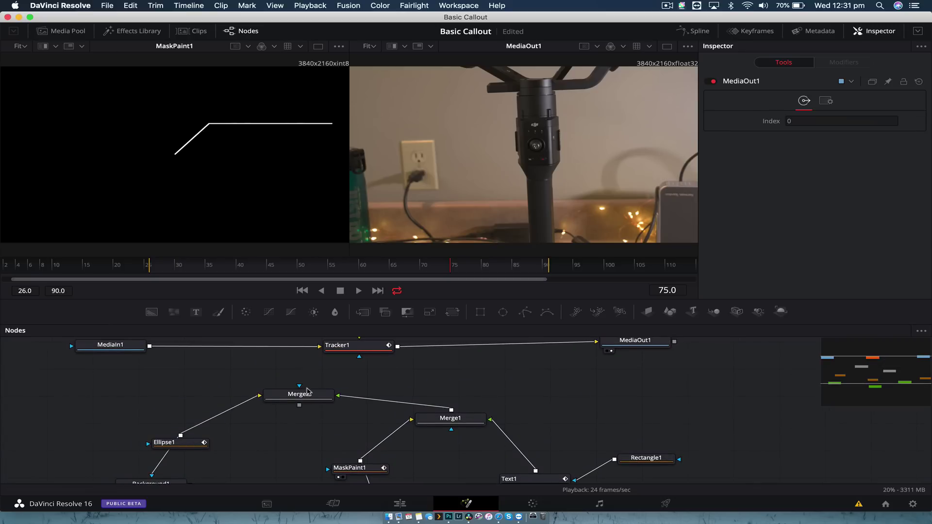
# Rearrange Merge1 and Merge2 and add a Transform1 node (tran) after Merge2
pyautogui.moveTo(301, 395); pyautogui.dragTo(308, 435)
pyautogui.moveTo(450, 418); pyautogui.dragTo(477, 451)
pyautogui.moveTo(323, 433); pyautogui.dragTo(323, 423)
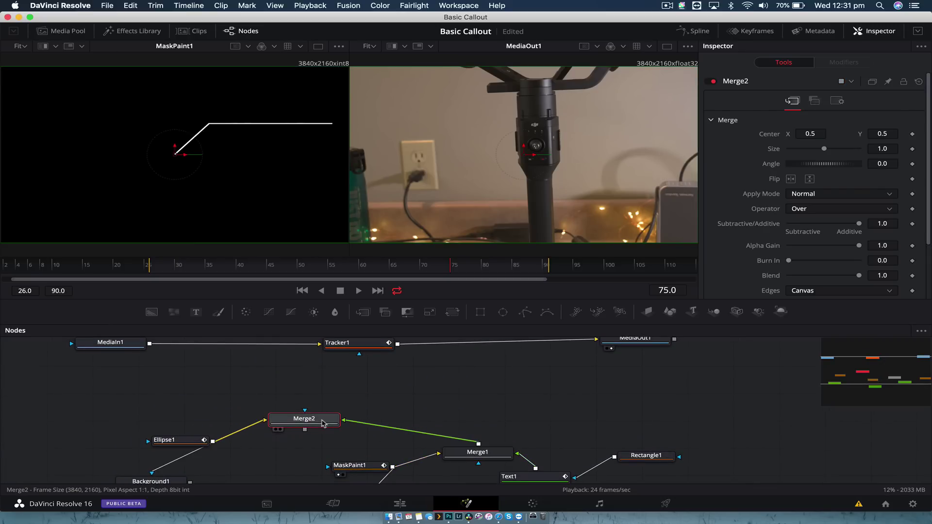
pyautogui.hotkey('shift', 'space')
pyautogui.write('tran')
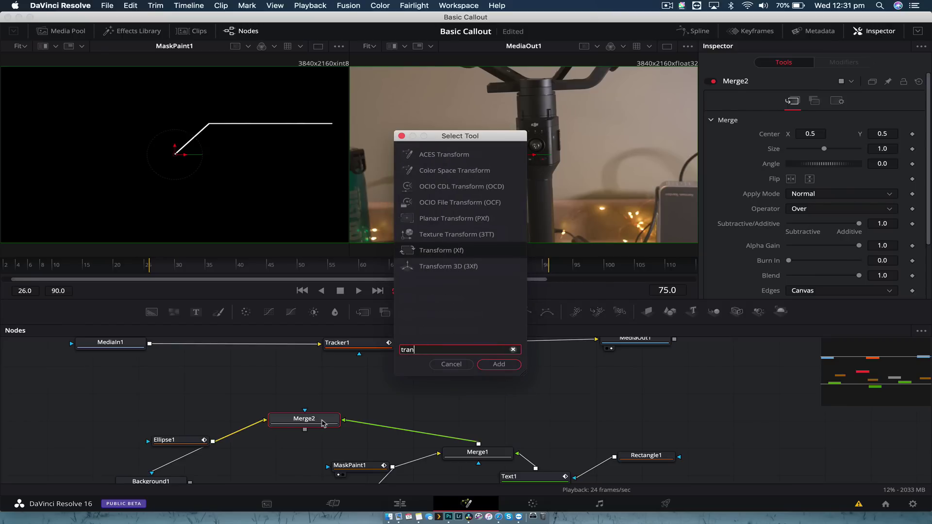
pyautogui.press('Return')
pyautogui.moveTo(217, 420); pyautogui.dragTo(307, 382)
# View Transform1 and keep the callout's Center at 0.5, 0.5
pyautogui.press('2')
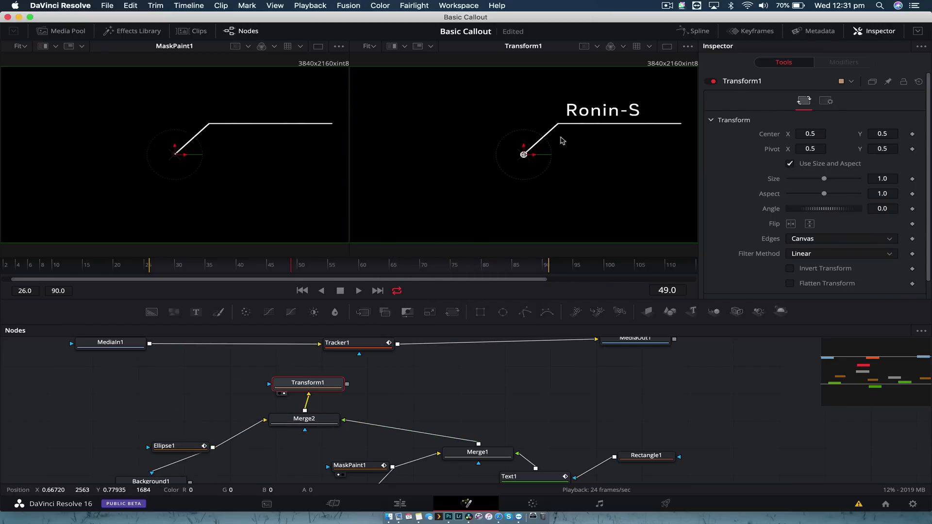
pyautogui.moveTo(524, 152)
pyautogui.mouseDown()
pyautogui.moveTo(499, 148)
pyautogui.moveTo(506, 190)
pyautogui.moveTo(536, 152)
pyautogui.mouseUp()
pyautogui.press('super+z')
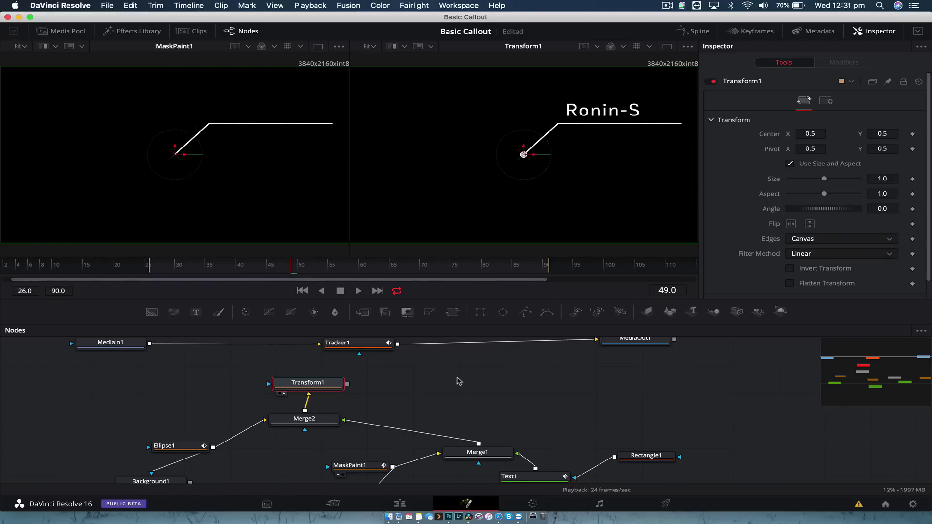
pyautogui.hscroll(3, 458, 381)
pyautogui.scroll(2, 459, 381)
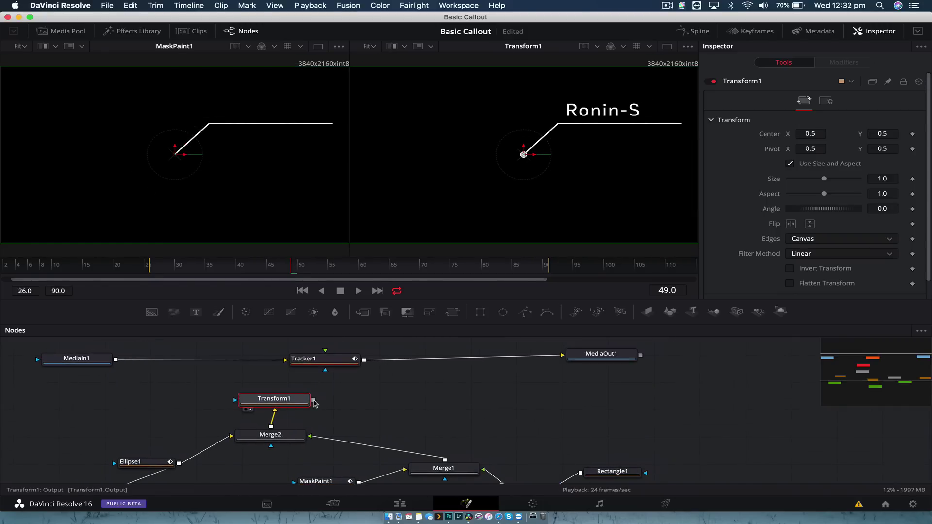
# Feed Transform1 into Tracker1's foreground input and view the MediaOut1 composite
pyautogui.moveTo(313, 401); pyautogui.dragTo(325, 351)
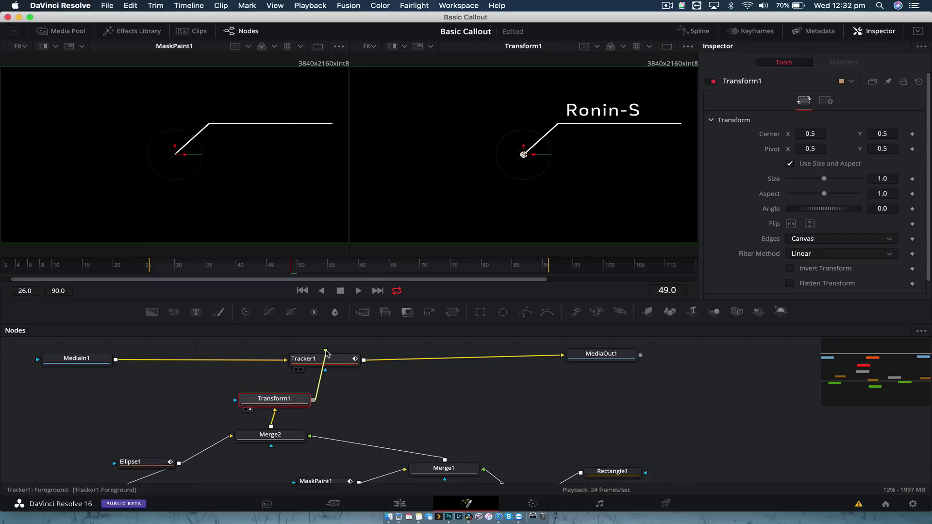
pyautogui.click(606, 354)
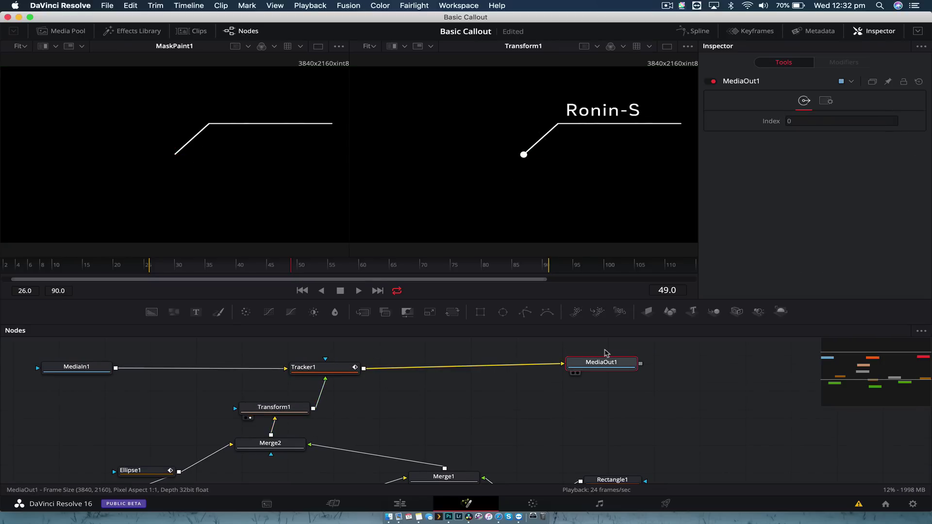
pyautogui.click(291, 406)
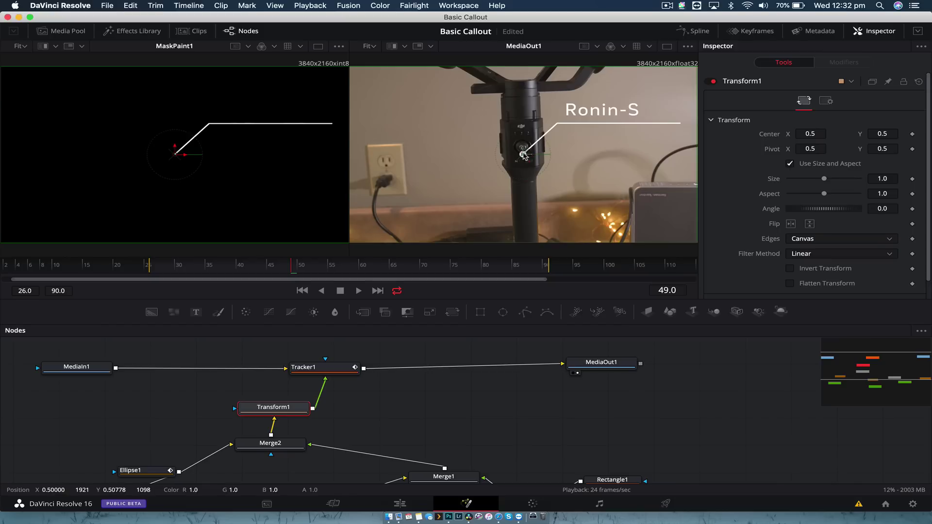
# Drag the callout so its dot rests on the gimbal knob at frame 58 (Center 0.519108, 0.463224)
pyautogui.moveTo(523, 151); pyautogui.dragTo(412, 206)
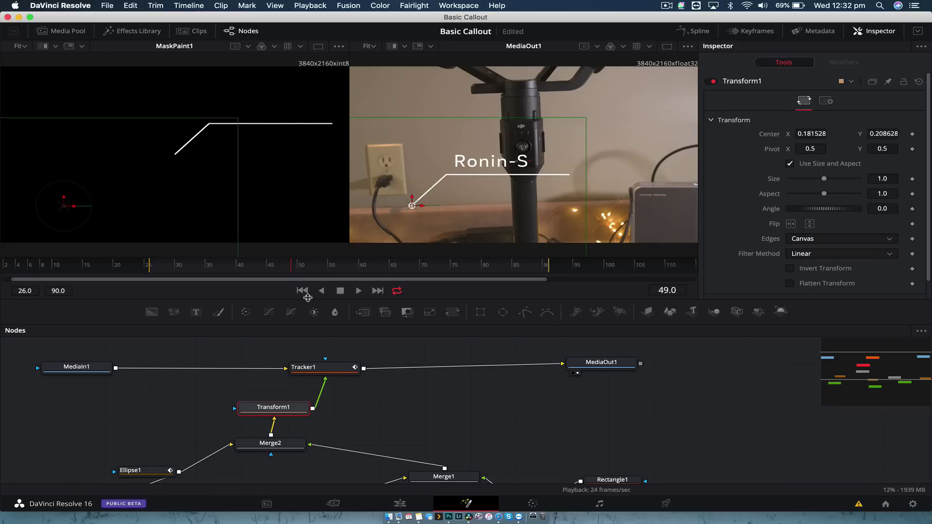
pyautogui.moveTo(218, 270); pyautogui.dragTo(353, 269)
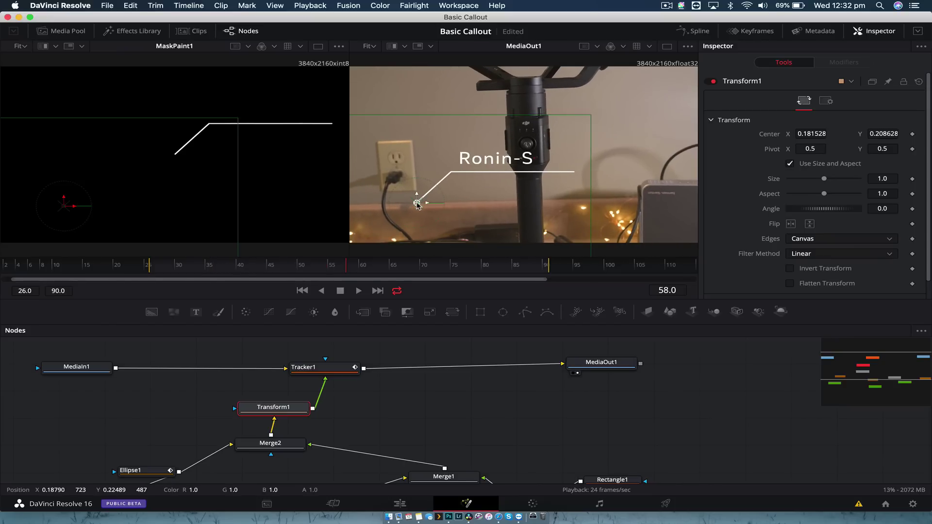
pyautogui.moveTo(415, 204); pyautogui.dragTo(536, 160)
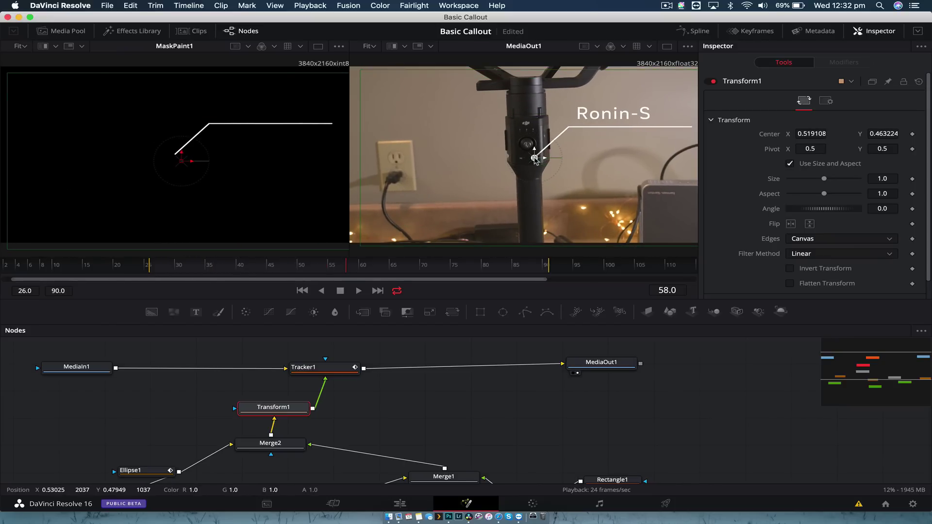
# Play the callout animation from frame 26 to check the tracking
pyautogui.click(199, 266)
pyautogui.click(154, 266)
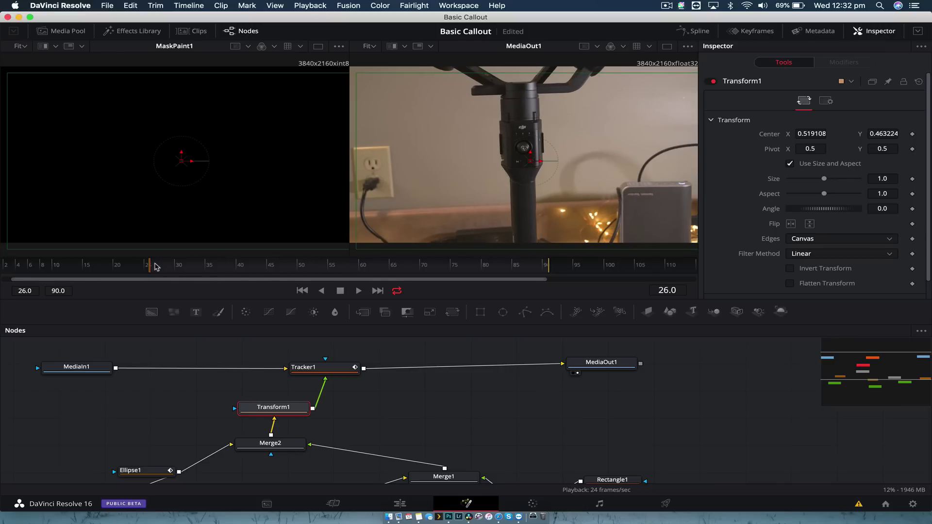
pyautogui.press('space')
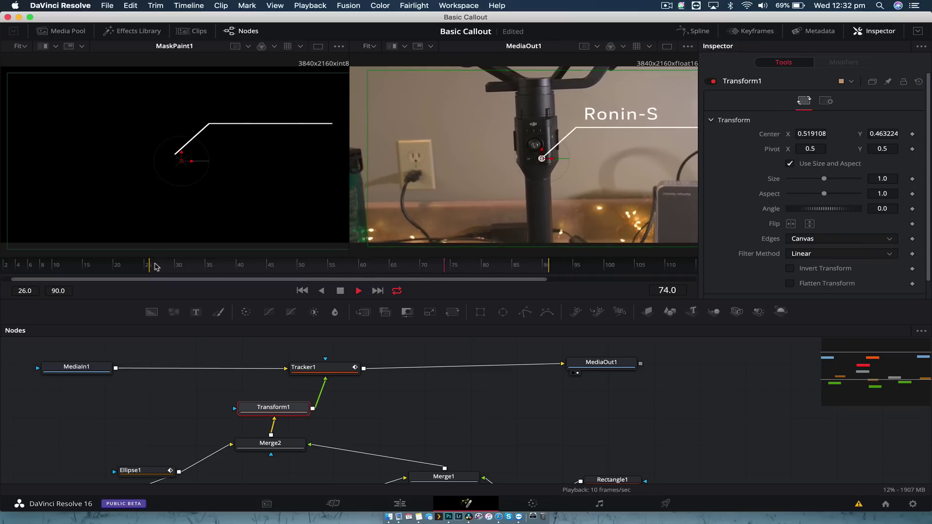
pyautogui.press('space')
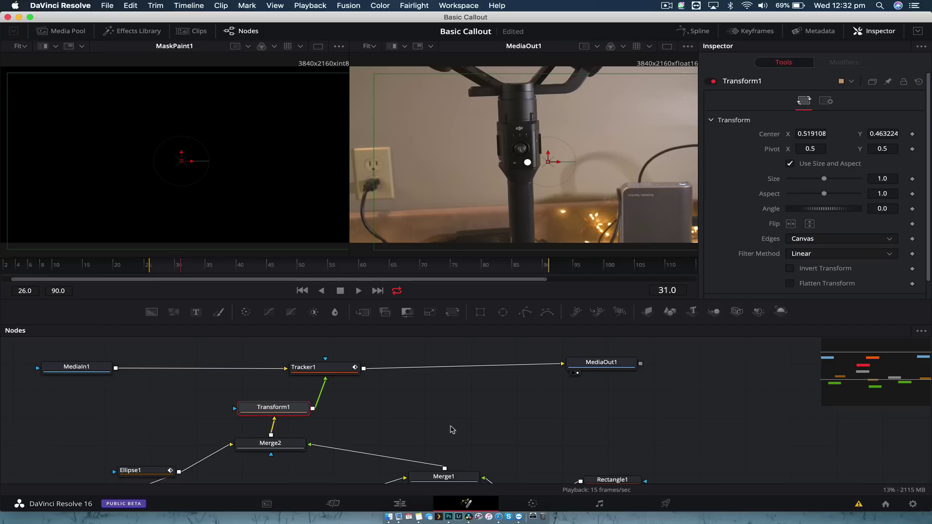
pyautogui.scroll(-5, 451, 430)
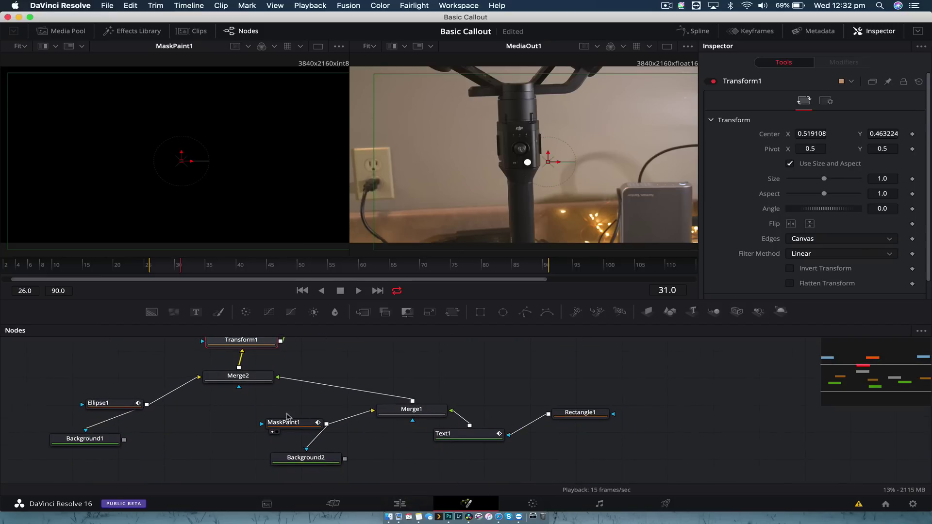
# Show Text1's Displacement curve in a widened Spline editor, fitted to view
pyautogui.click(694, 31)
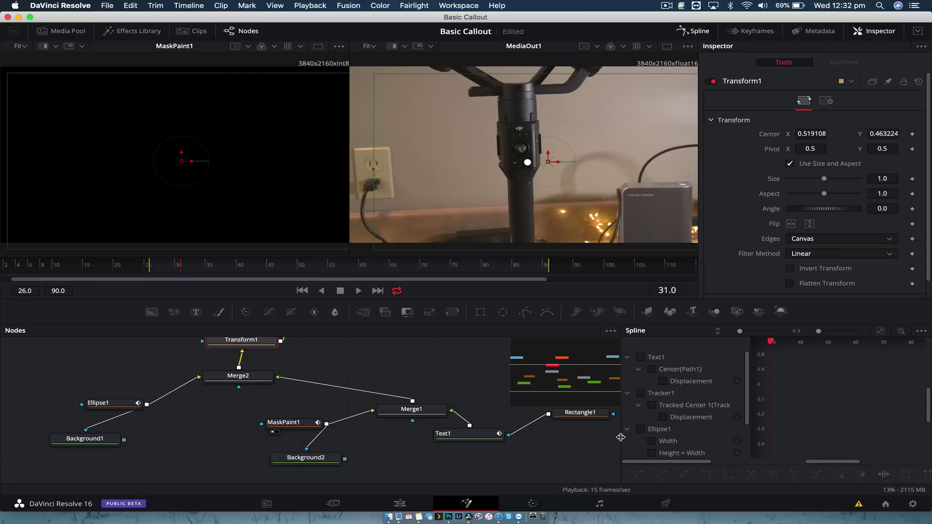
pyautogui.moveTo(620, 437); pyautogui.dragTo(426, 434)
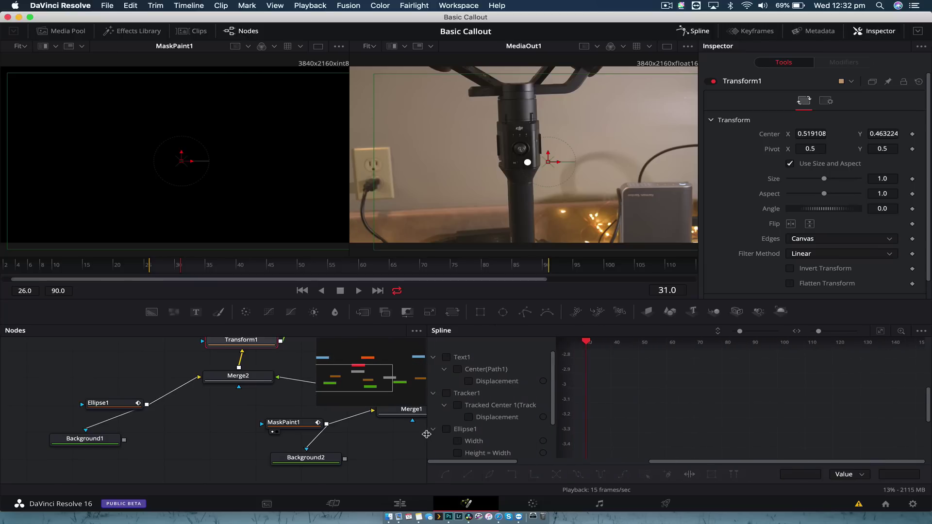
pyautogui.click(446, 358)
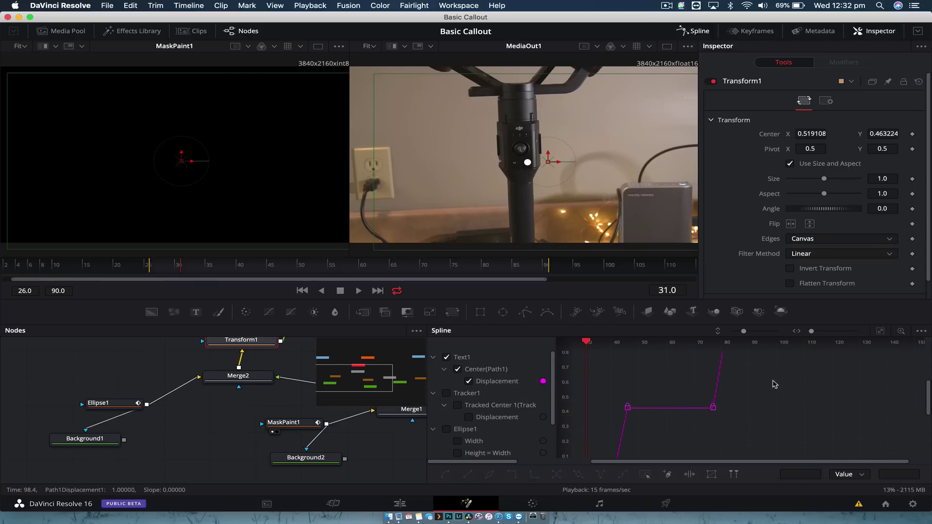
pyautogui.scroll(5, 774, 385)
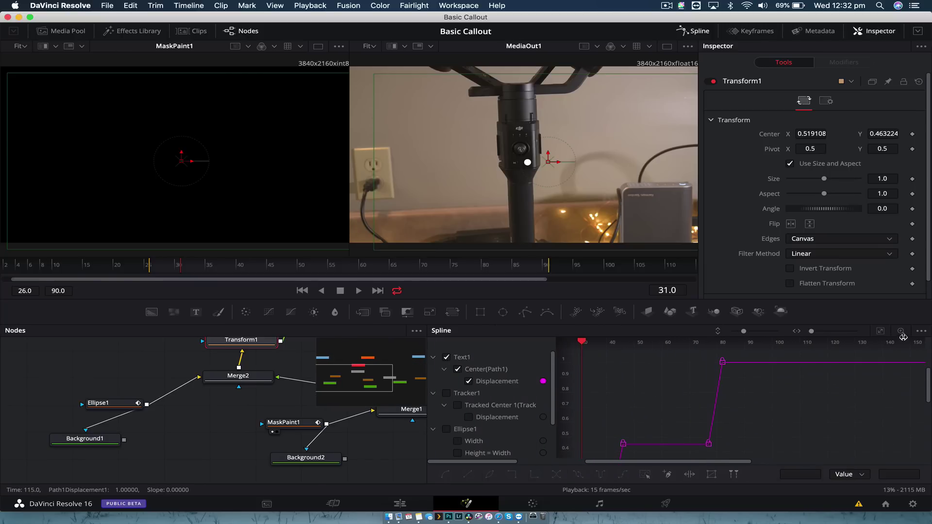
pyautogui.press('super+f')
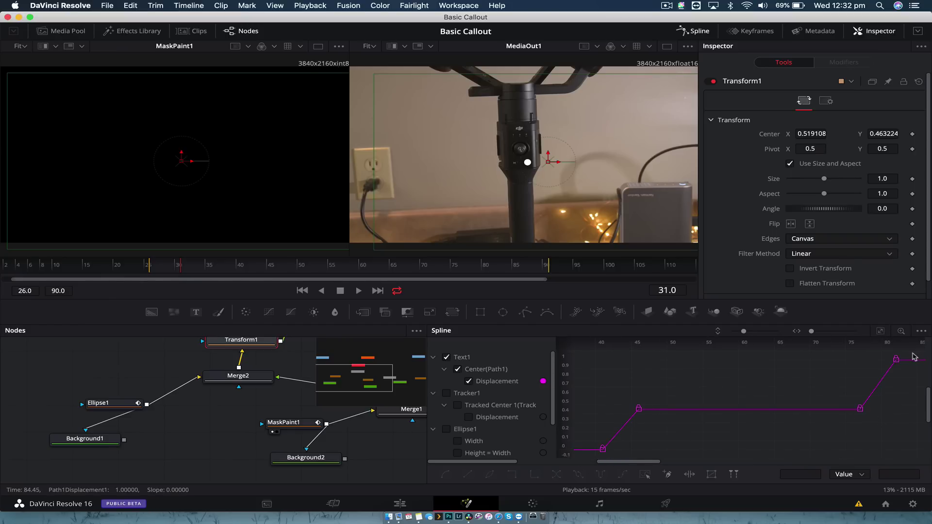
# Select all the displacement keyframes and smooth them
pyautogui.moveTo(913, 353); pyautogui.dragTo(593, 466)
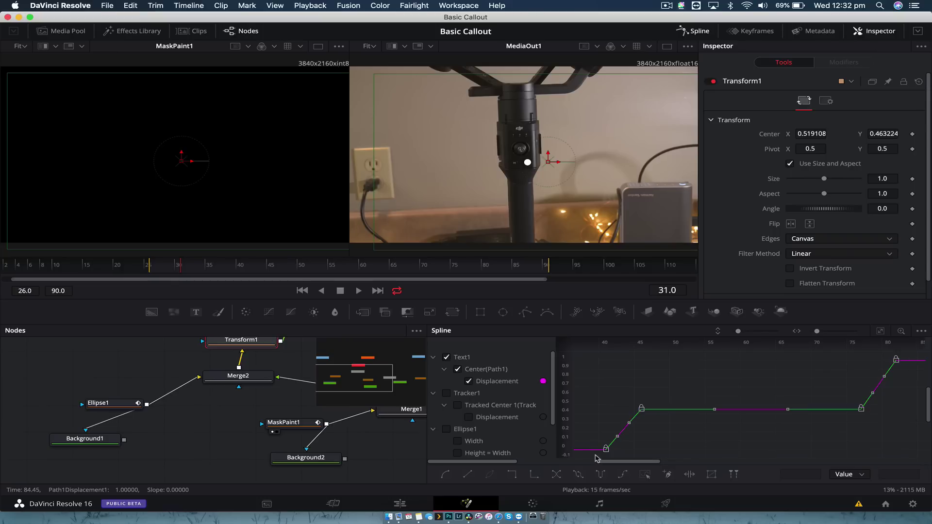
pyautogui.click(447, 475)
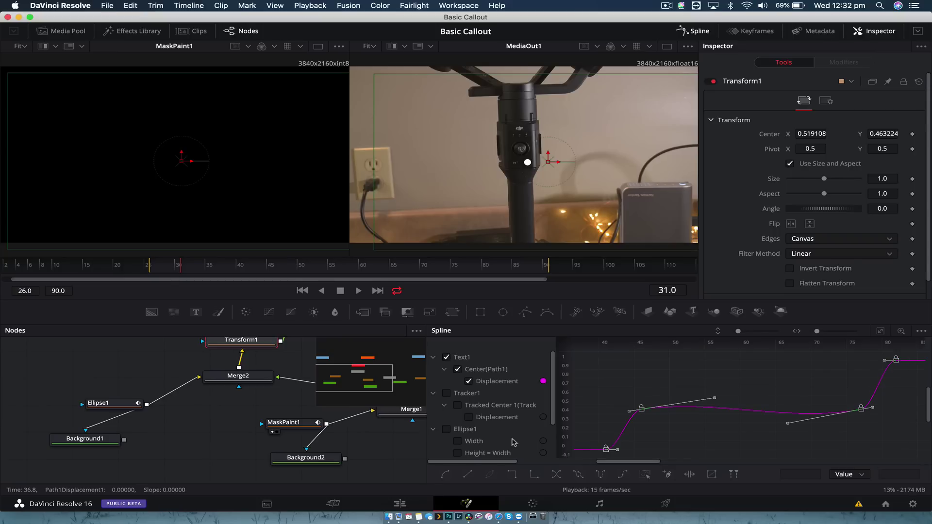
pyautogui.click(647, 385)
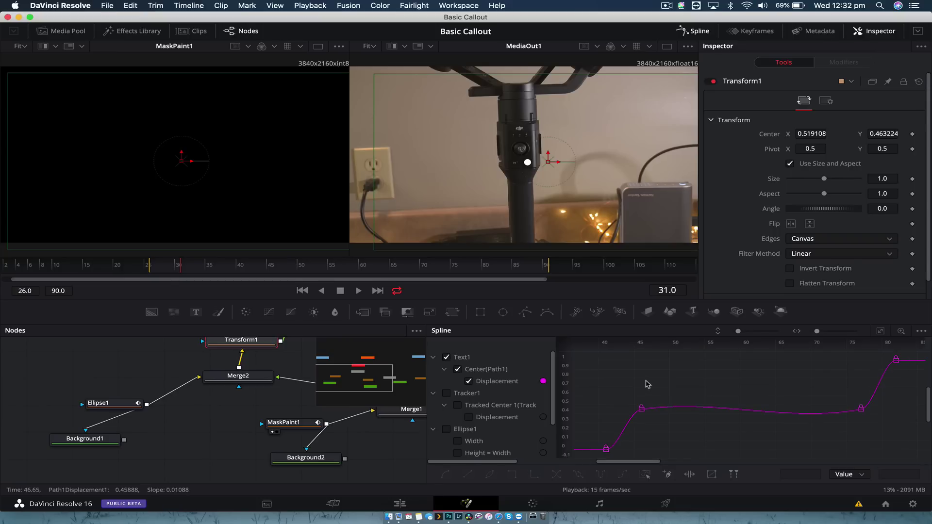
# Flatten the tangents at frames 46 and 77 so the label holds, then play it back
pyautogui.click(640, 409)
pyautogui.moveTo(714, 398); pyautogui.dragTo(715, 408)
pyautogui.click(860, 408)
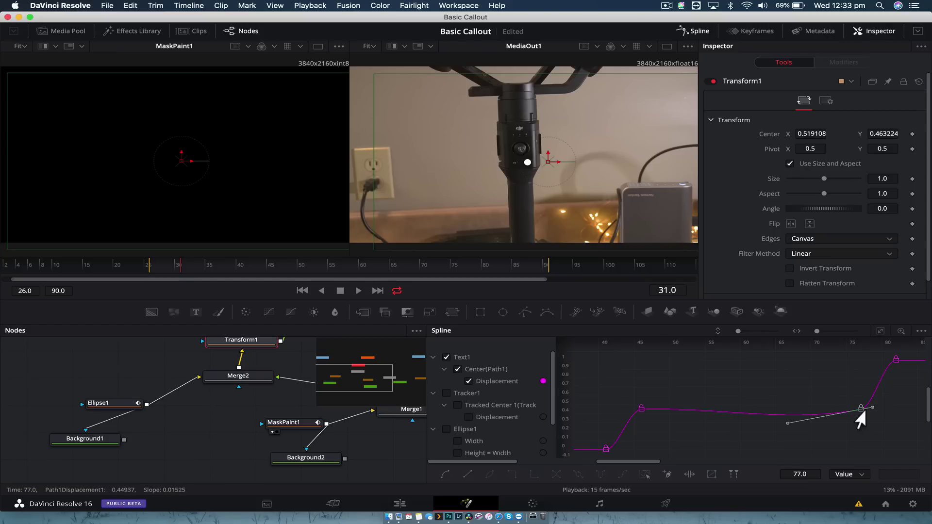
pyautogui.moveTo(784, 425); pyautogui.dragTo(766, 412)
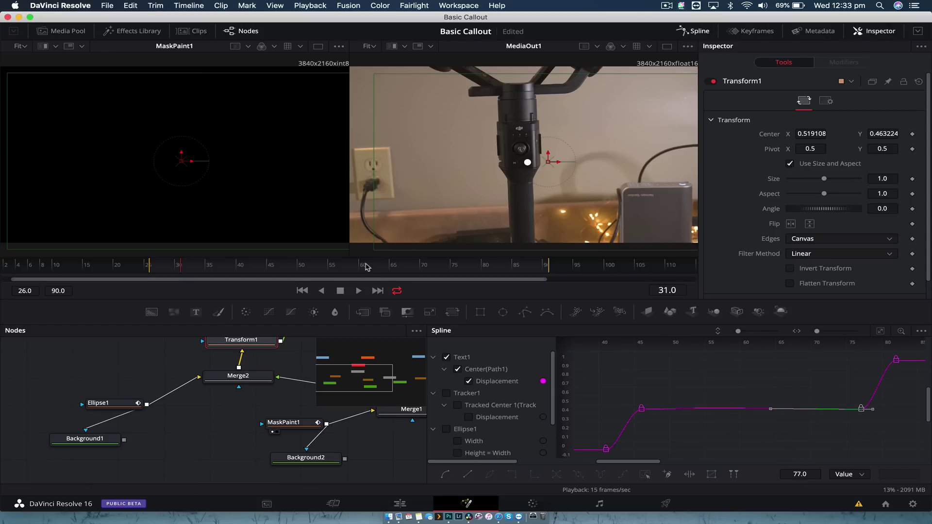
pyautogui.click(146, 264)
pyautogui.press('space')
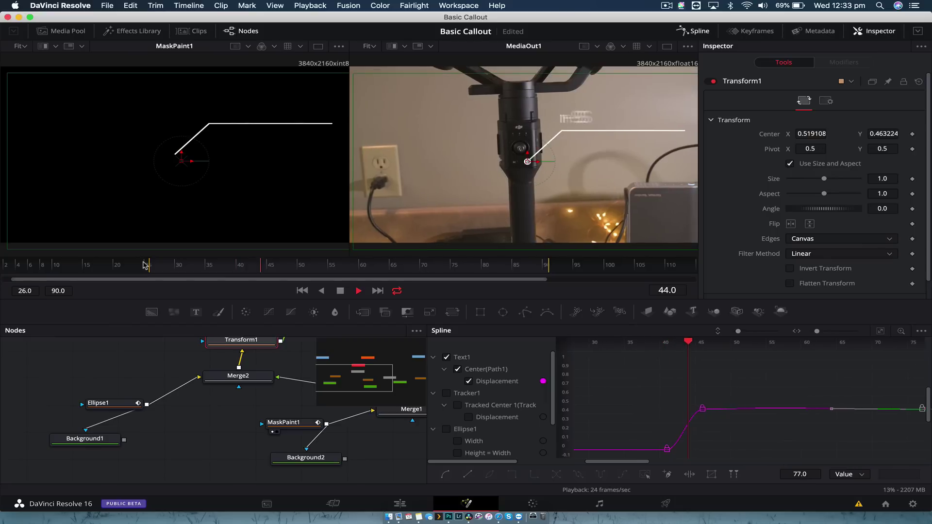
# Swap Text1's Displacement curve for the stroke's Start and End curves, fitted to view
pyautogui.press('space')
pyautogui.click(447, 358)
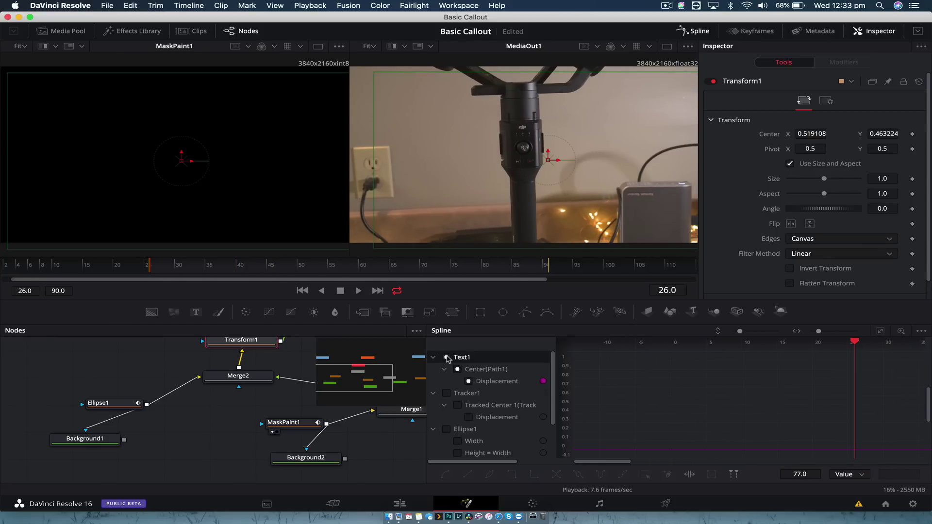
pyautogui.scroll(-3, 447, 359)
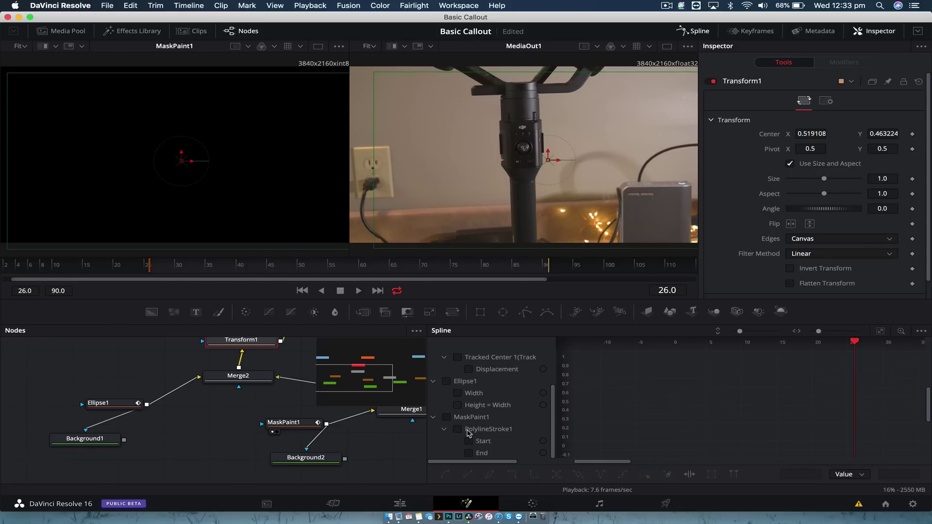
pyautogui.click(458, 430)
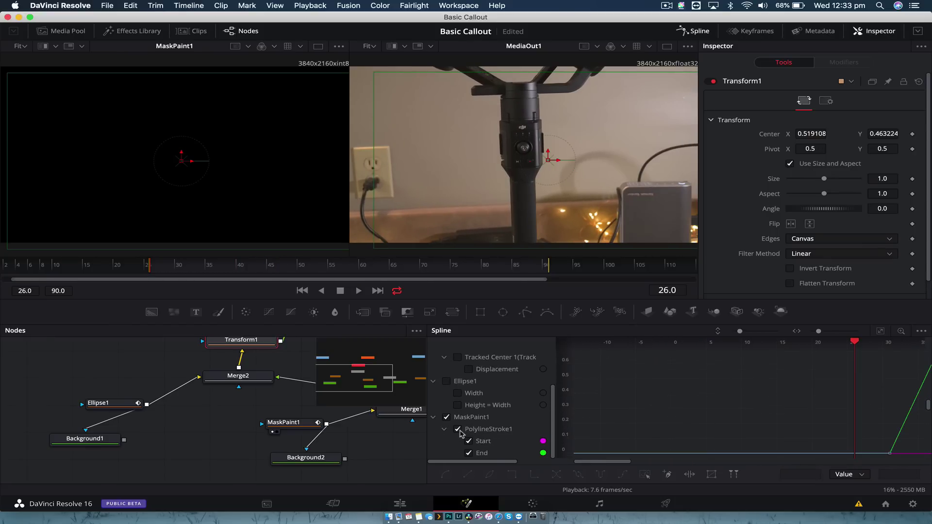
pyautogui.click(882, 334)
# Bend the End curve's keyframes near frames 40 and 82 into an ease-out
pyautogui.click(653, 361)
pyautogui.moveTo(651, 364); pyautogui.dragTo(615, 368)
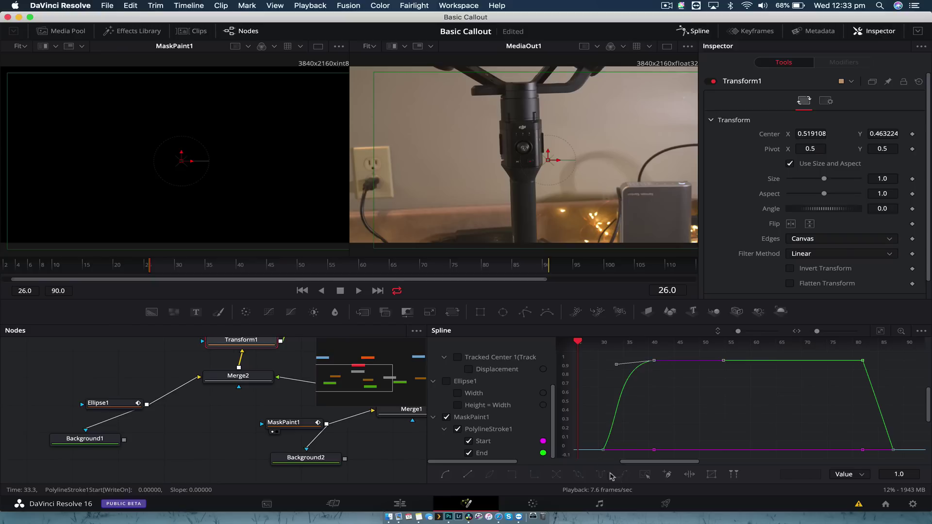
pyautogui.click(862, 361)
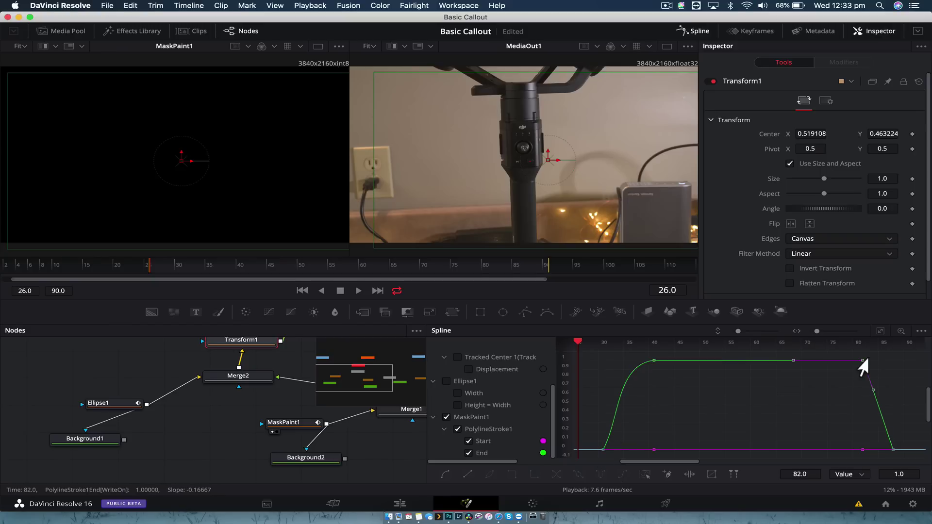
pyautogui.moveTo(872, 391); pyautogui.dragTo(889, 384)
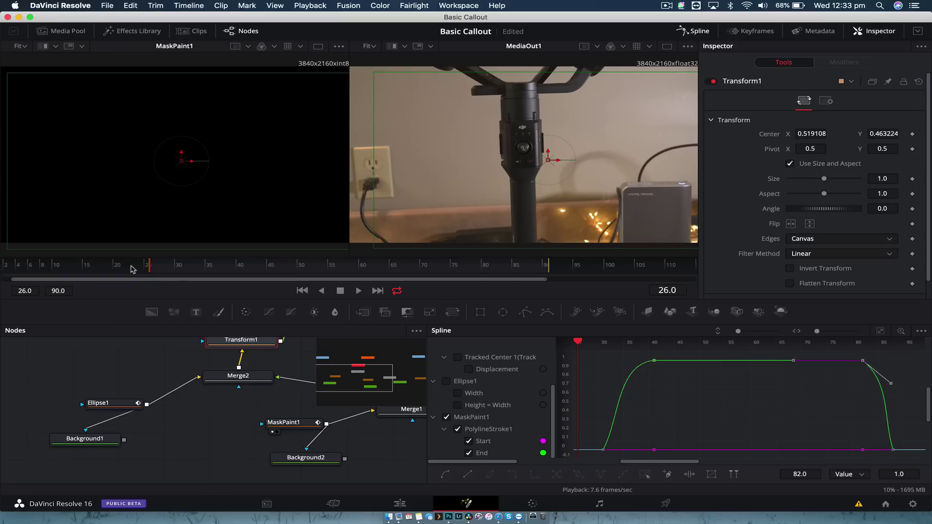
# Play the callout animation twice to preview the eased line, stopping at frame 35
pyautogui.press('space')
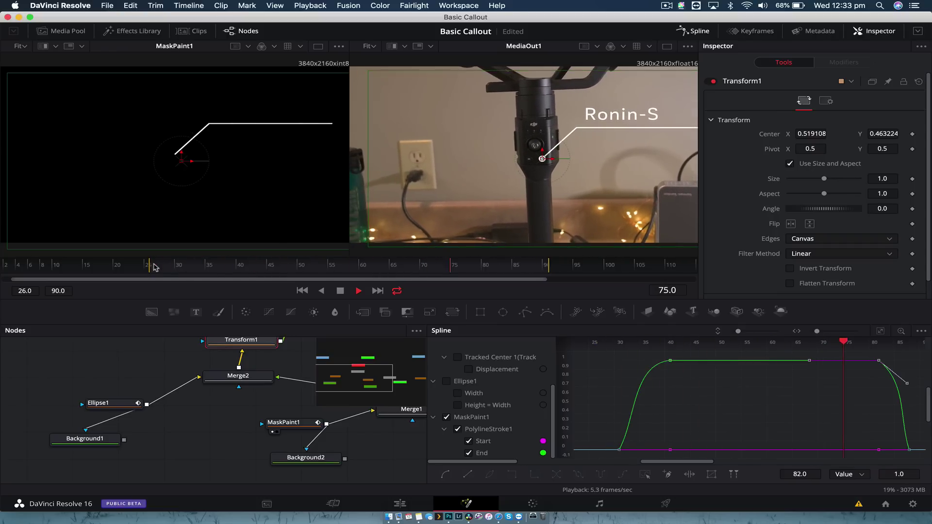
pyautogui.press('space')
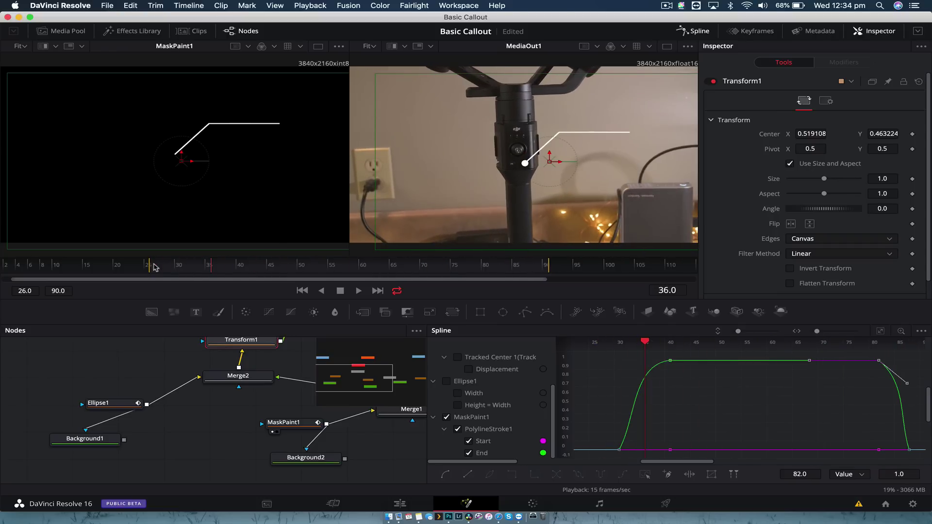
pyautogui.press('space')
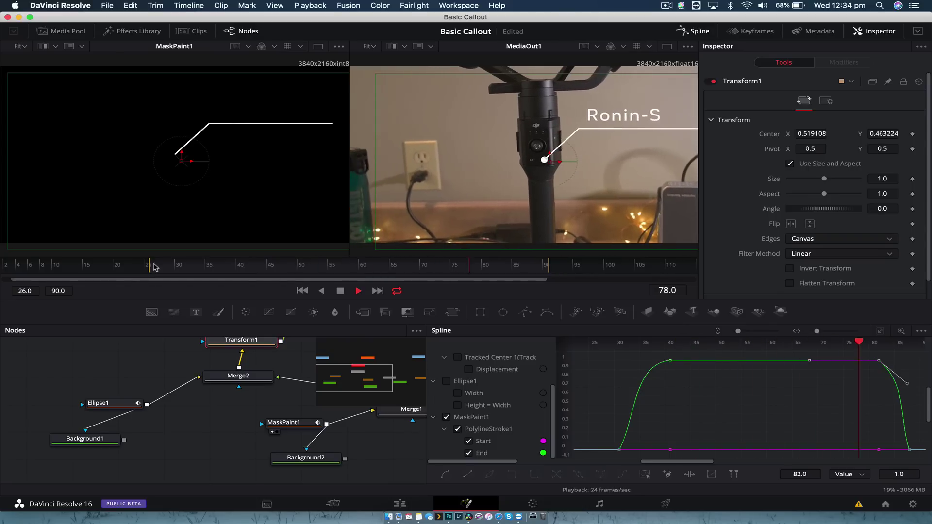
pyautogui.press('space')
# Close the Spline editor, disconnect Transform1 from MediaOut1, and box-select the callout nodes
pyautogui.hotkey('shift', 's')
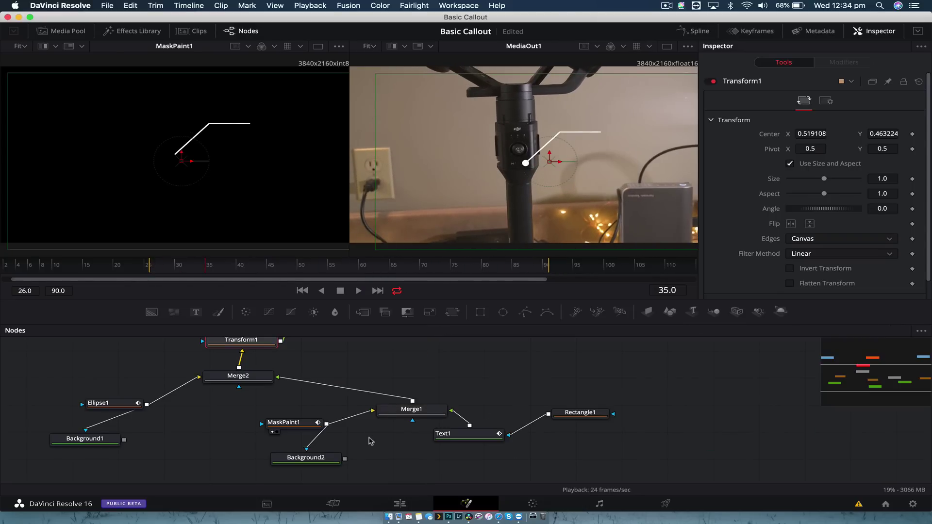
pyautogui.scroll(3, 452, 407)
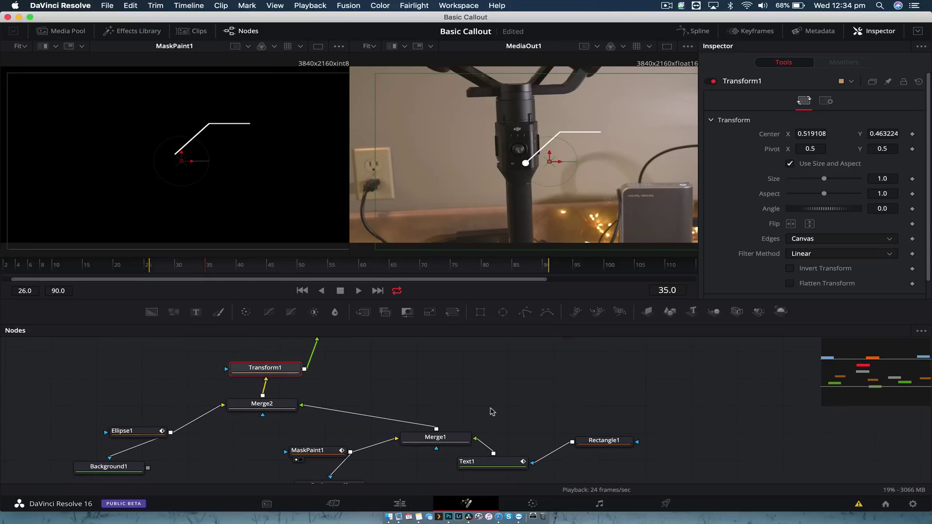
pyautogui.moveTo(316, 358); pyautogui.dragTo(312, 354)
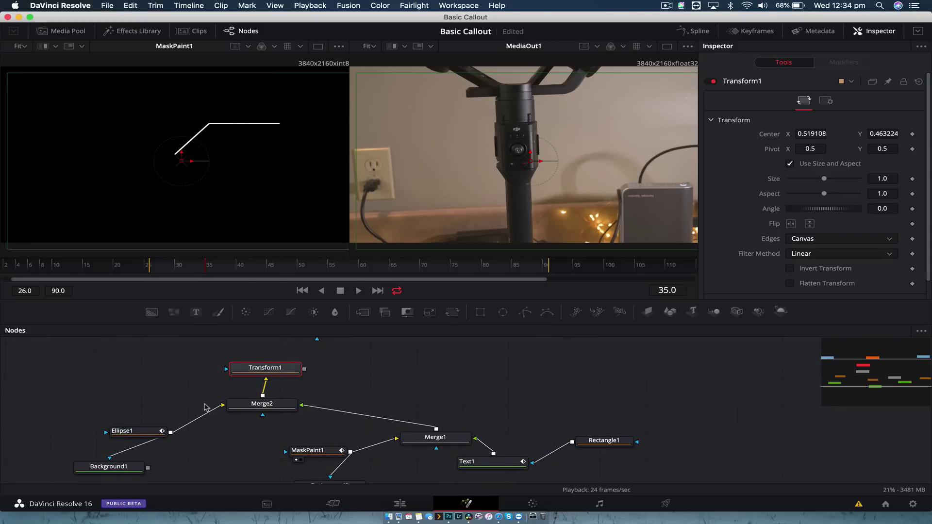
pyautogui.moveTo(82, 385); pyautogui.dragTo(708, 478)
# Group the eight callout nodes into Group1 and place Transform1 right above it
pyautogui.press('super+g')
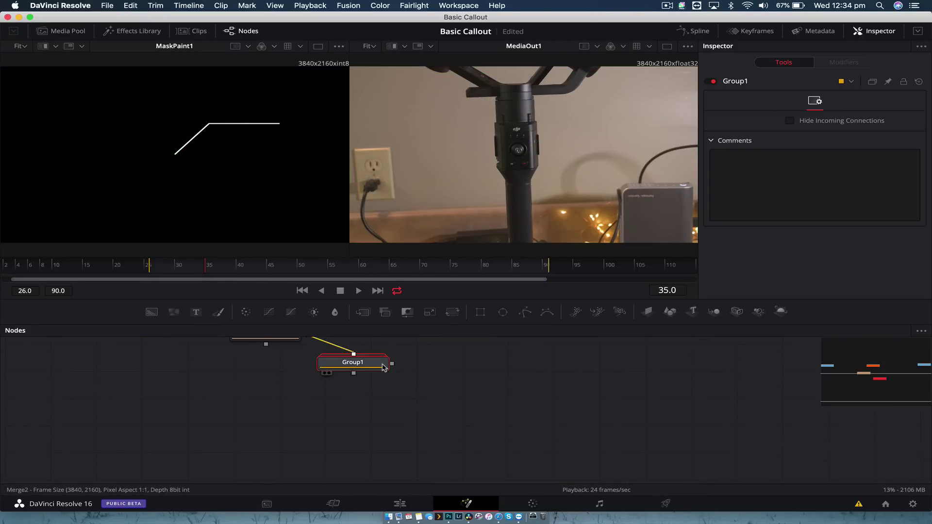
pyautogui.scroll(3, 400, 367)
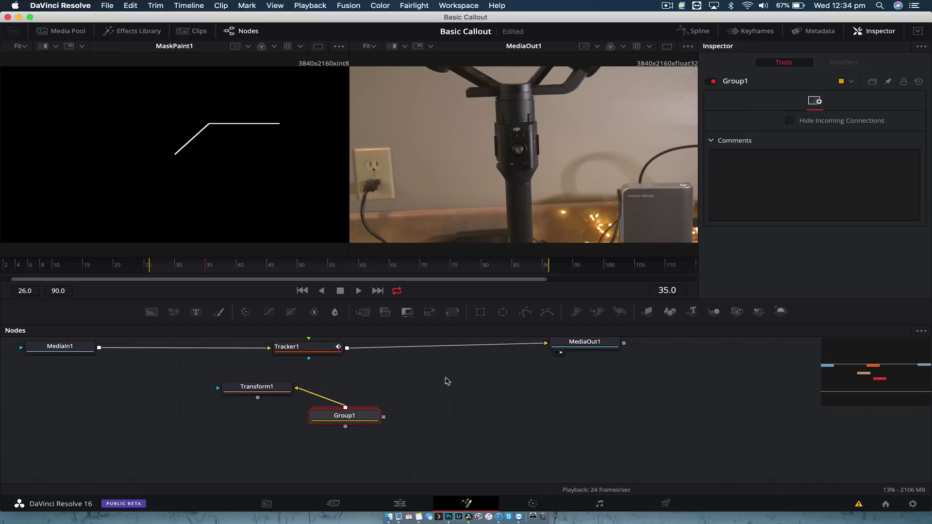
pyautogui.moveTo(282, 391); pyautogui.dragTo(295, 449)
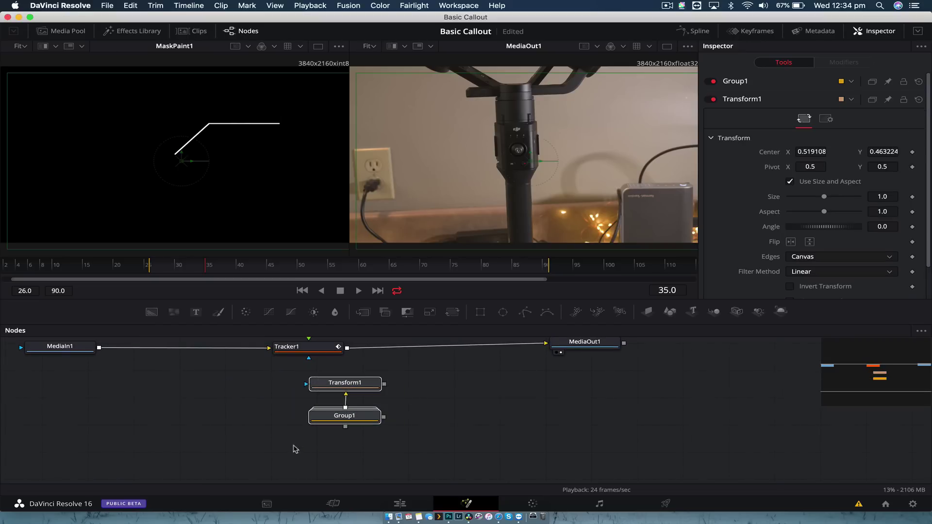
# Save all node settings as 'Basic Callout #1' on the Desktop
pyautogui.rightClick(356, 388)
pyautogui.moveTo(457, 365)
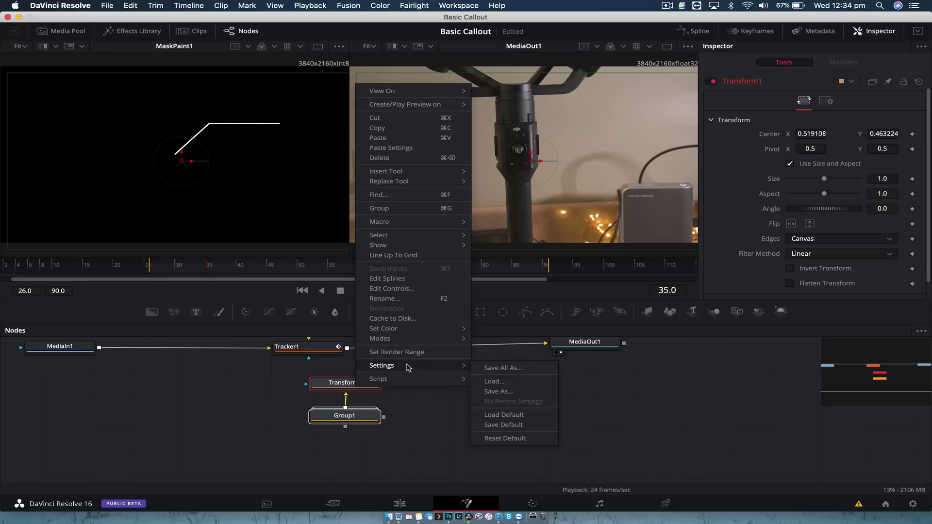
pyautogui.click(530, 370)
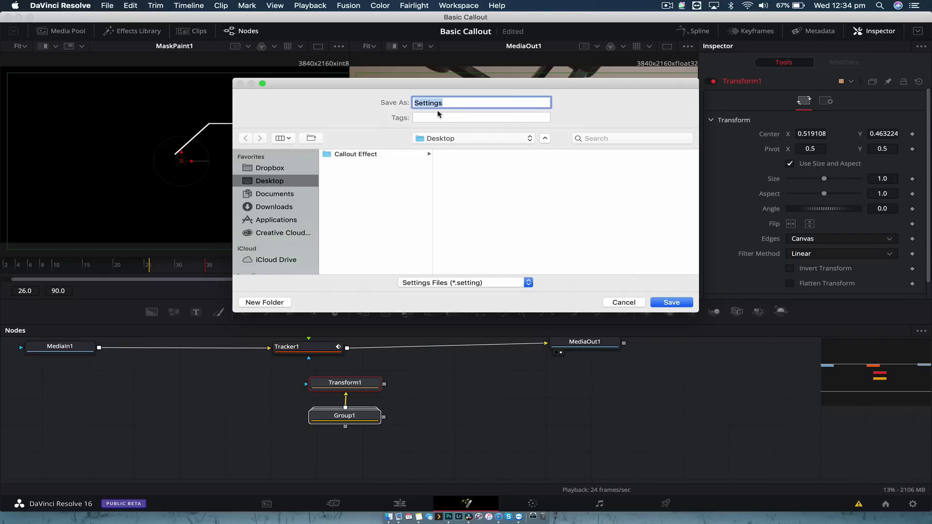
pyautogui.write('B')
pyautogui.press('BackSpace')
pyautogui.write('Basic Callout #1')
pyautogui.press('Return')
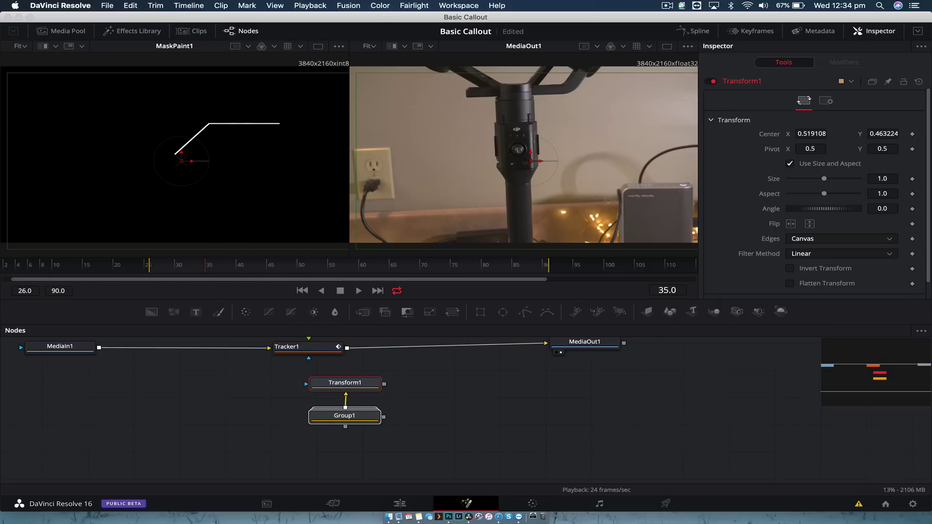
# Show the package contents of the DaVinci Resolve app from Applications in Finder
pyautogui.press('F11')
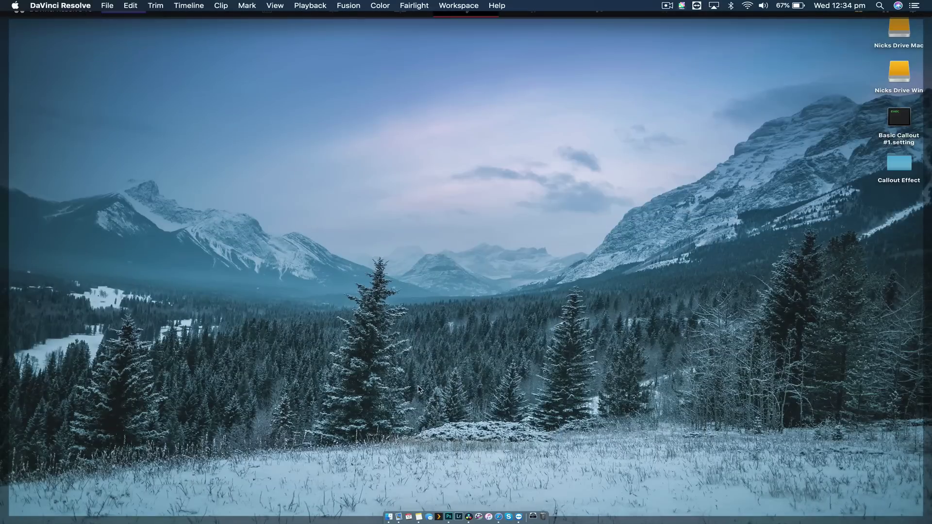
pyautogui.moveTo(911, 141); pyautogui.dragTo(580, 124)
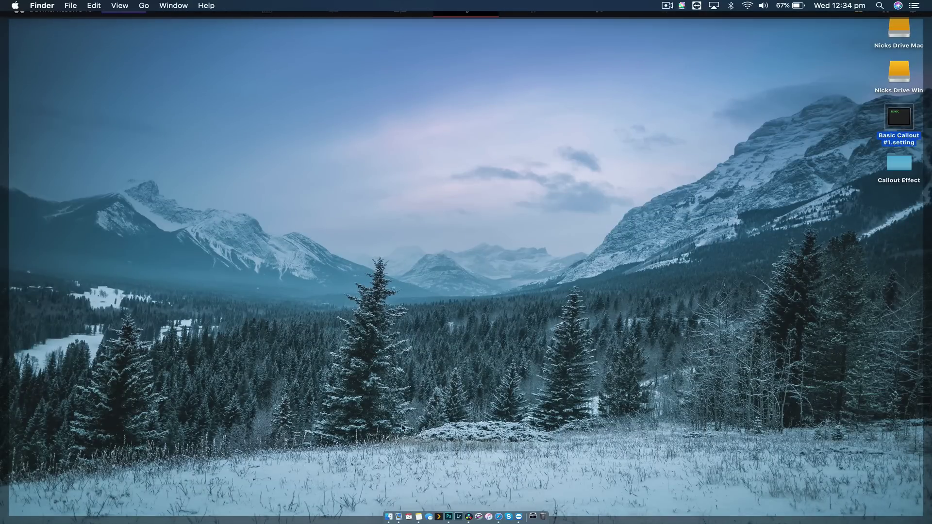
pyautogui.click(389, 515)
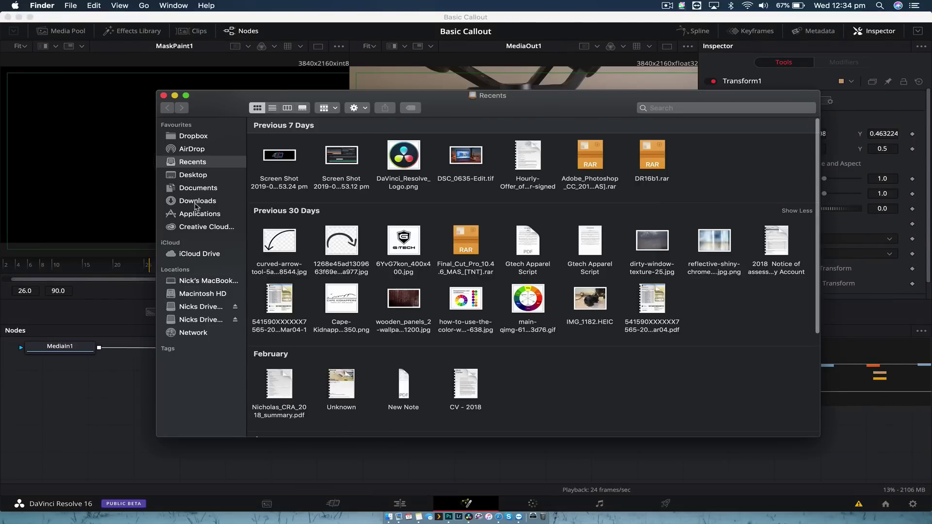
pyautogui.click(193, 213)
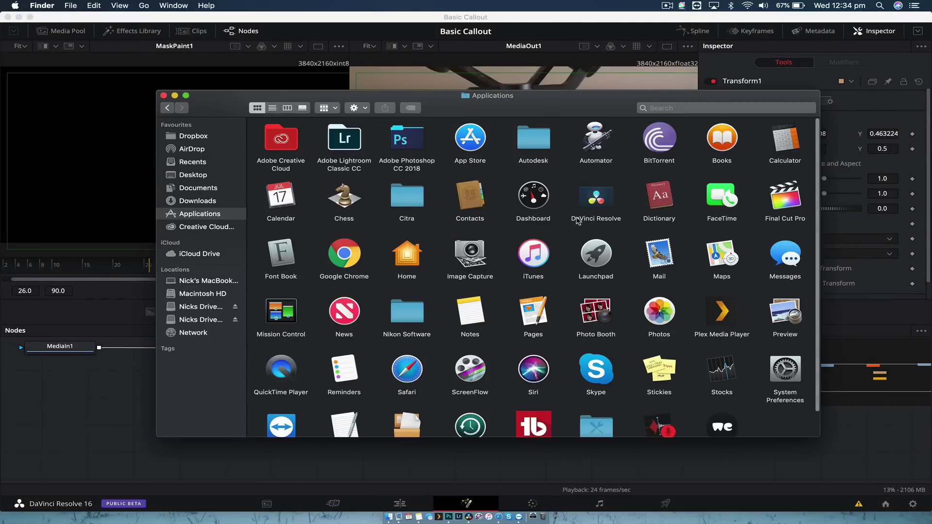
pyautogui.doubleClick(595, 197)
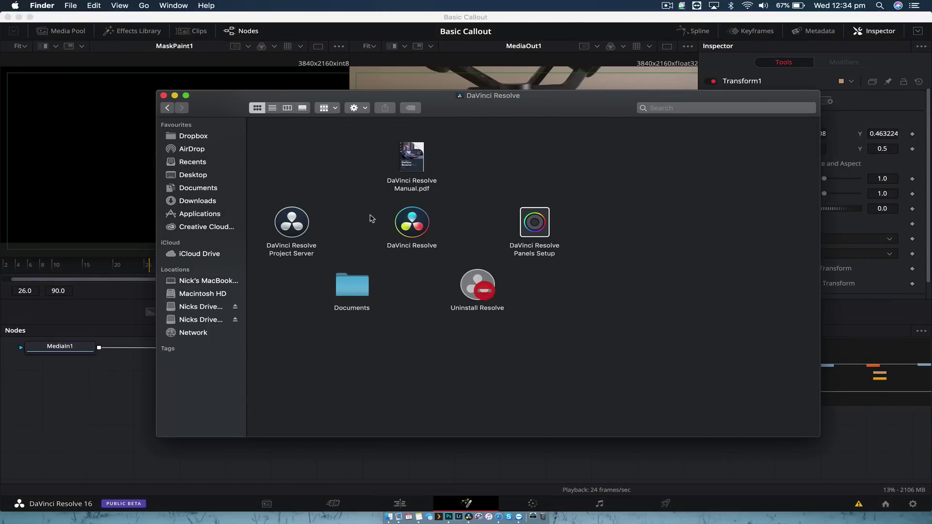
pyautogui.rightClick(418, 219)
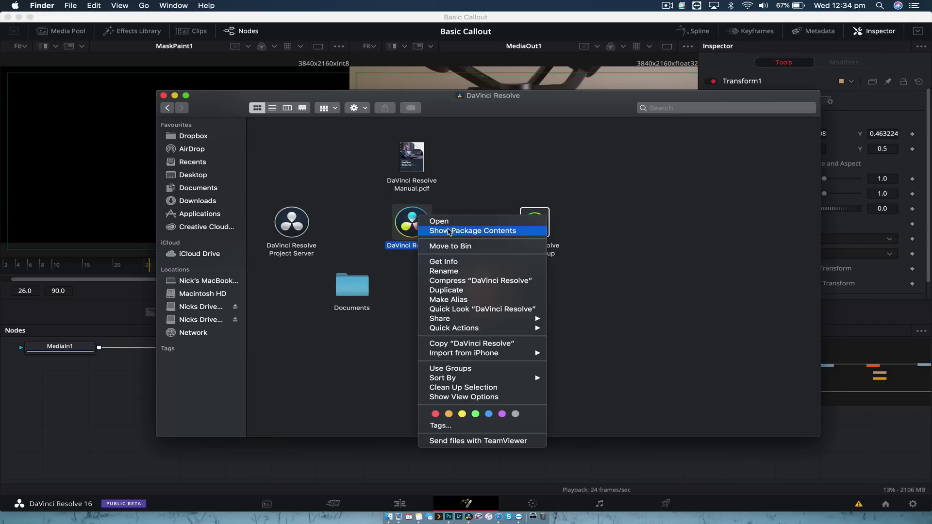
pyautogui.click(449, 231)
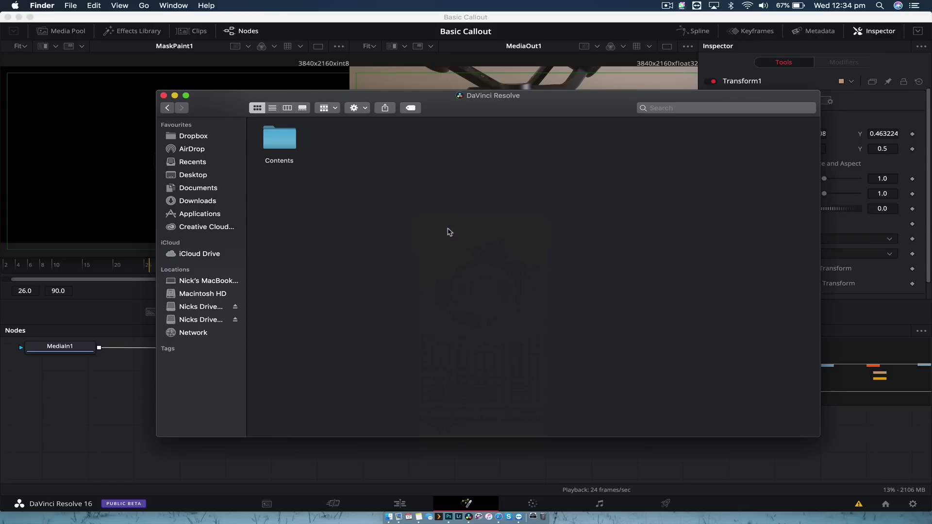
# Navigate to Contents/Resources/Fusion/Templates/Fusion inside the app package
pyautogui.doubleClick(280, 141)
pyautogui.doubleClick(721, 144)
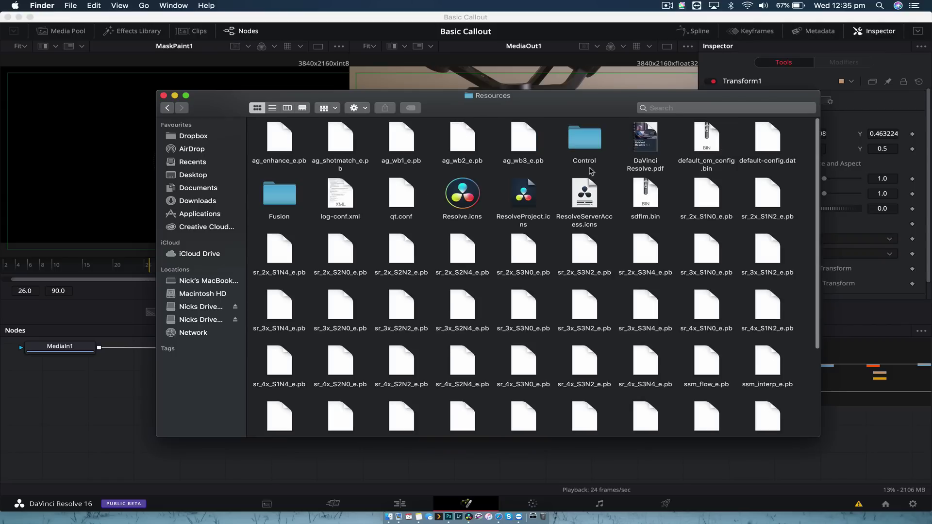
pyautogui.doubleClick(278, 189)
pyautogui.doubleClick(575, 138)
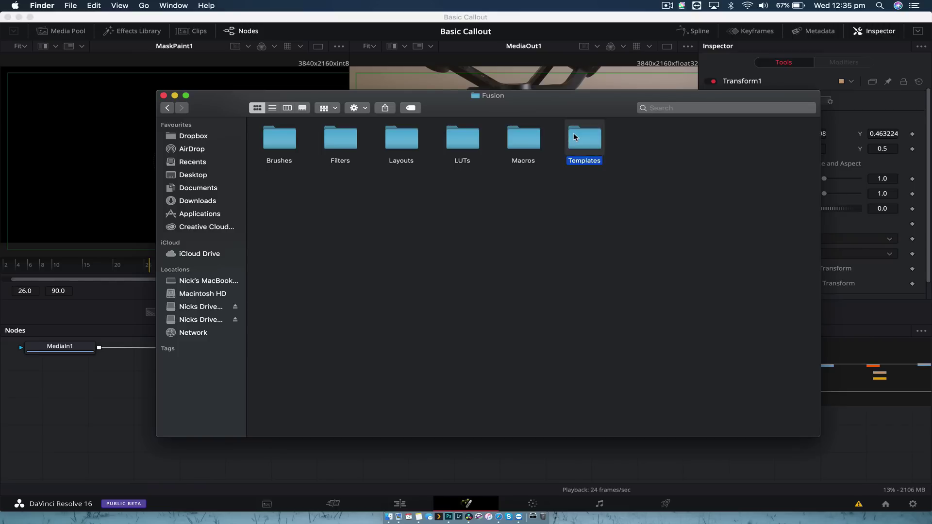
pyautogui.doubleClick(334, 132)
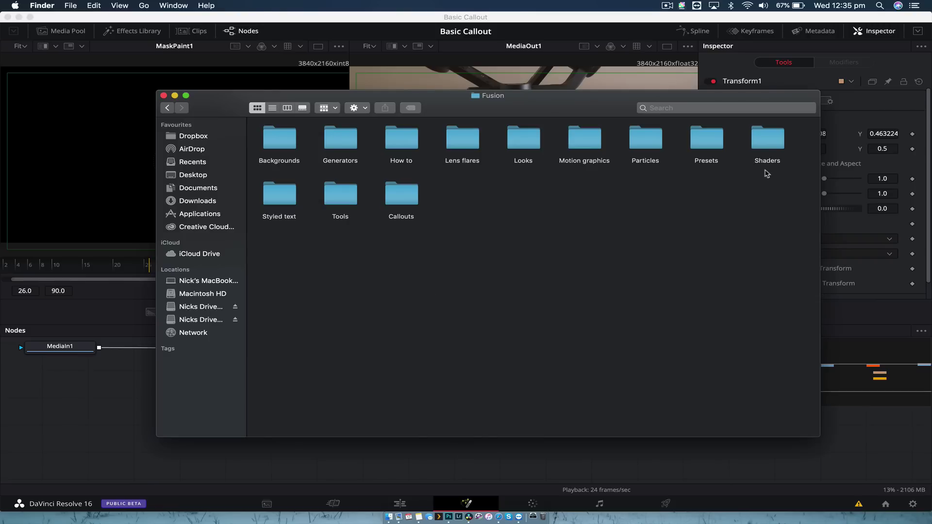
# Move Basic Callout #1.setting from the Desktop into the Callouts folder
pyautogui.moveTo(796, 210); pyautogui.dragTo(257, 140)
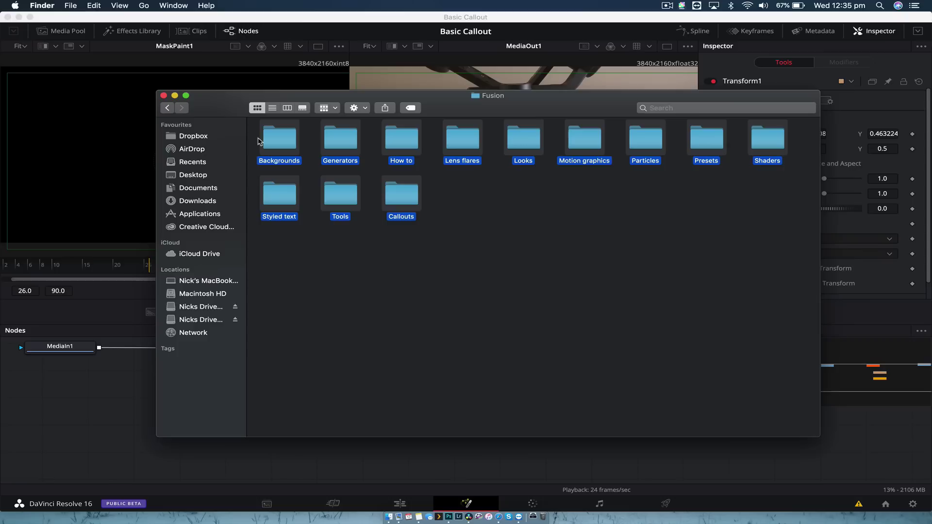
pyautogui.click(492, 221)
pyautogui.click(397, 196)
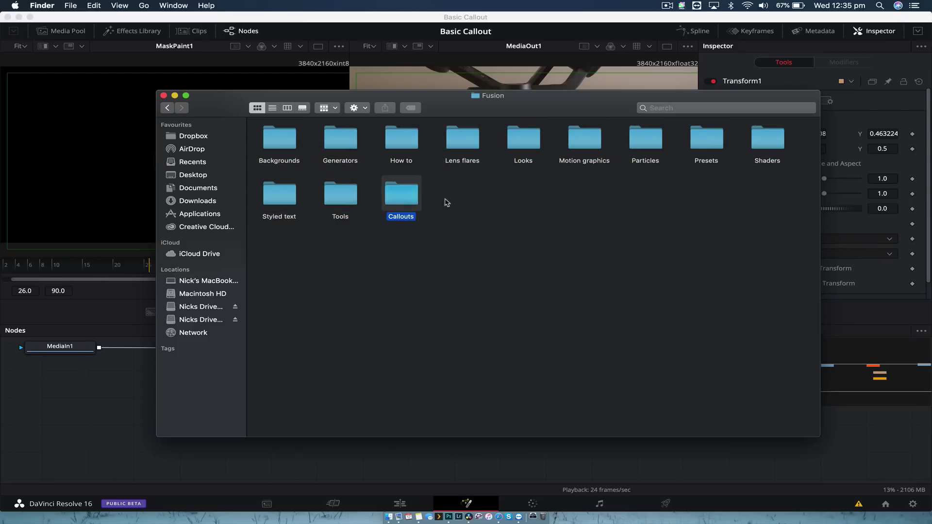
pyautogui.moveTo(402, 196)
pyautogui.mouseDown()
pyautogui.moveTo(410, 205)
pyautogui.moveTo(401, 199)
pyautogui.mouseUp()
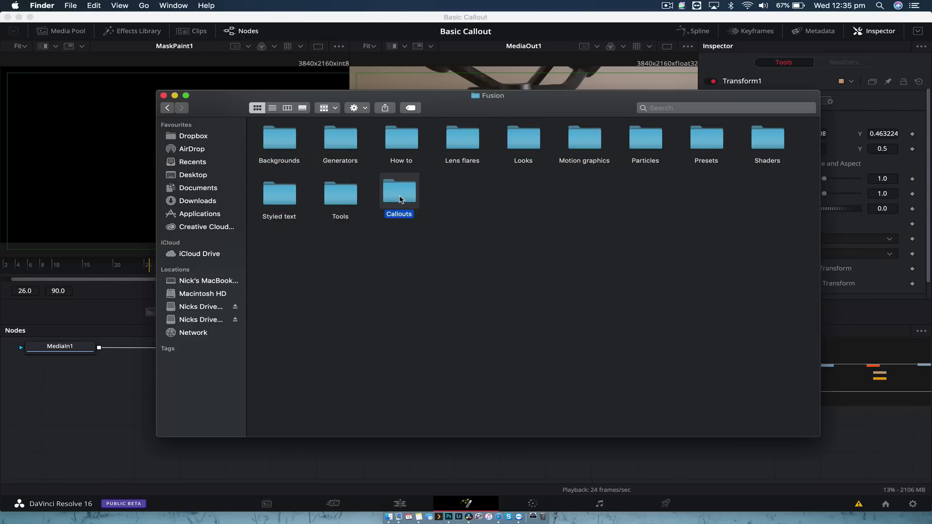
pyautogui.rightClick(400, 199)
pyautogui.press('super+t')
pyautogui.moveTo(292, 158); pyautogui.dragTo(407, 212)
pyautogui.click(450, 215)
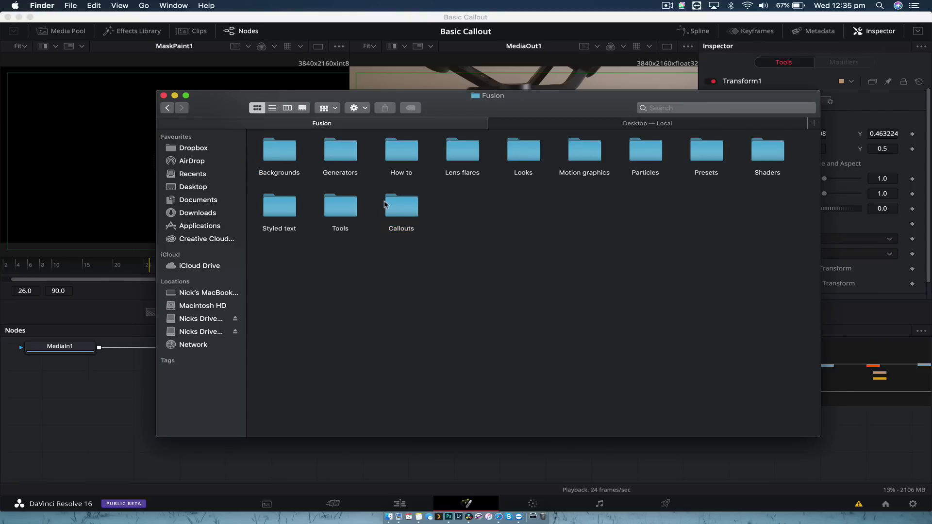
# Drag Basic Callout from Templates > Callouts into the node graph, then close the Effects Library
pyautogui.click(163, 96)
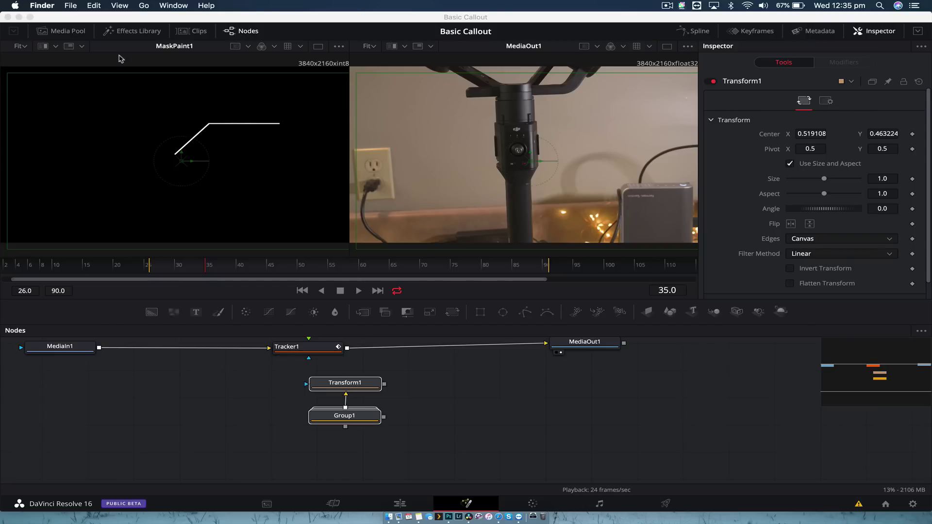
pyautogui.click(135, 32)
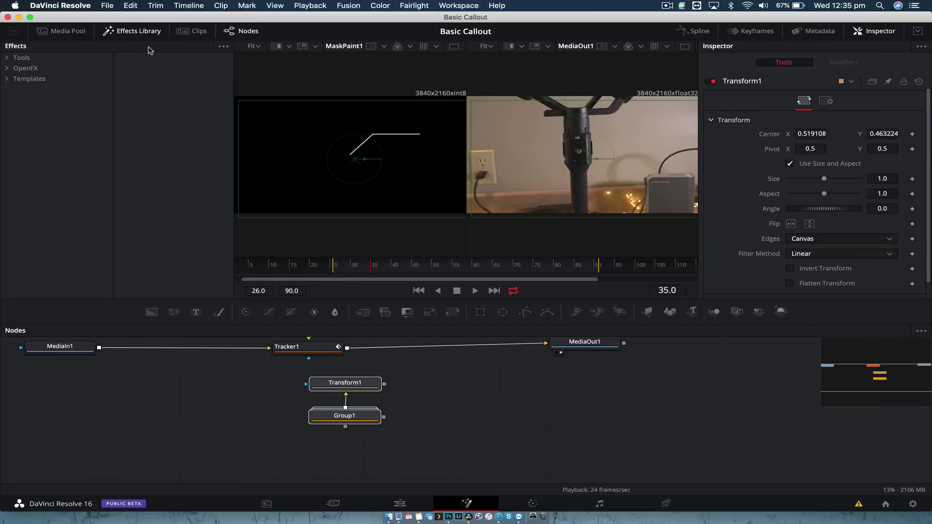
pyautogui.click(5, 80)
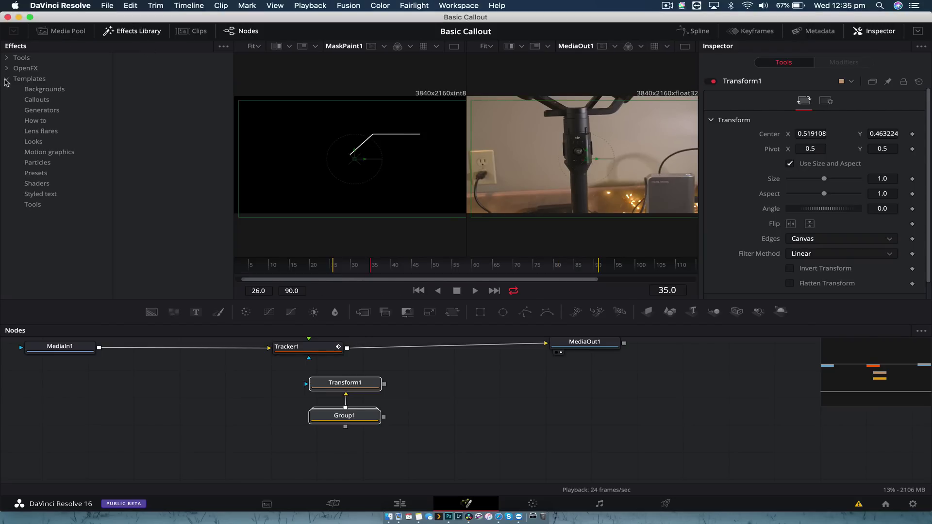
pyautogui.click(44, 101)
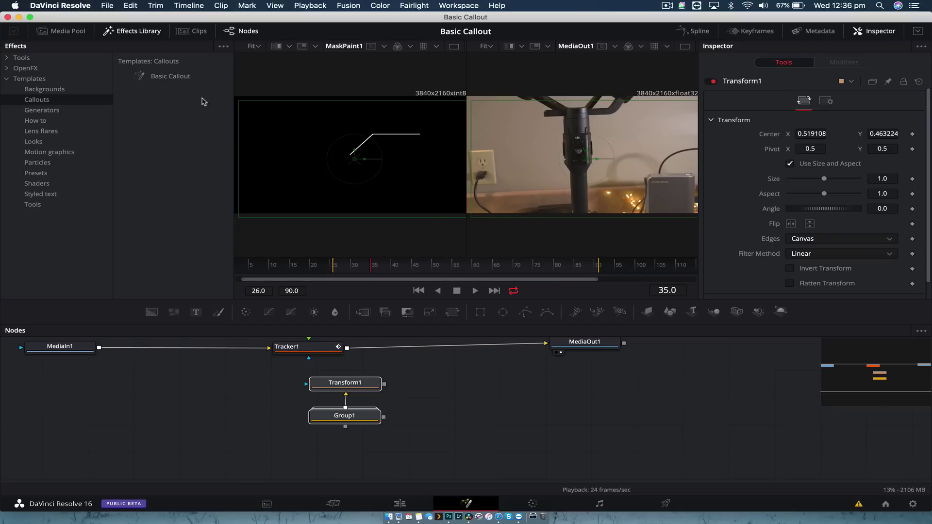
pyautogui.moveTo(157, 83); pyautogui.dragTo(170, 135)
pyautogui.click(132, 32)
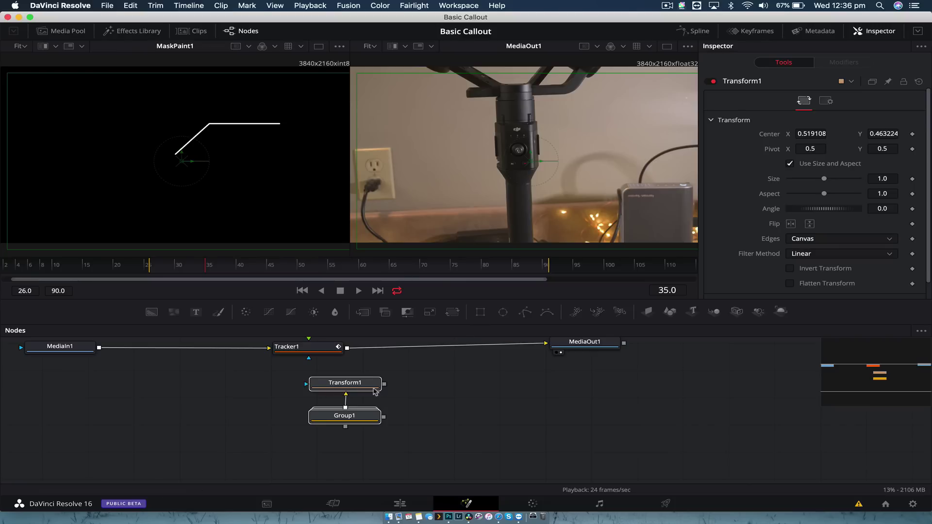
# Move Transform1 and Group1 together down and left below Tracker1
pyautogui.click(281, 433)
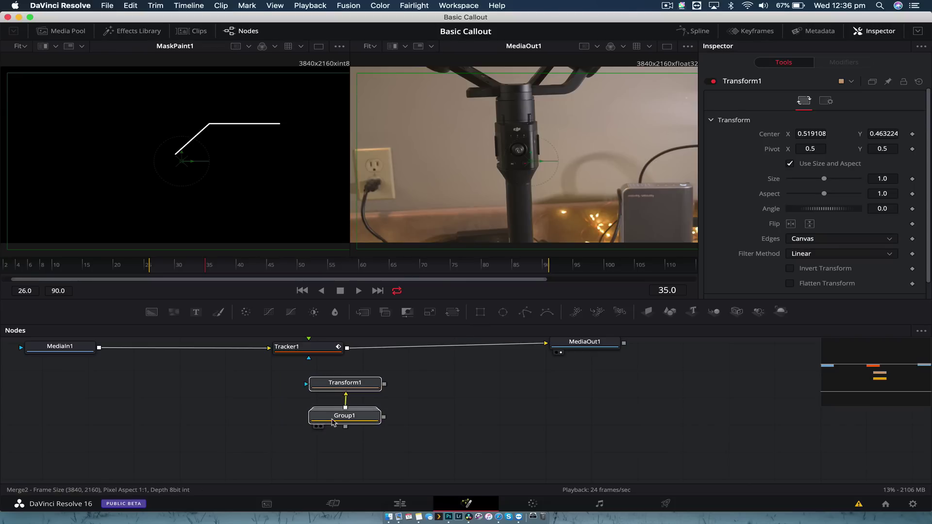
pyautogui.moveTo(339, 416); pyautogui.dragTo(291, 441)
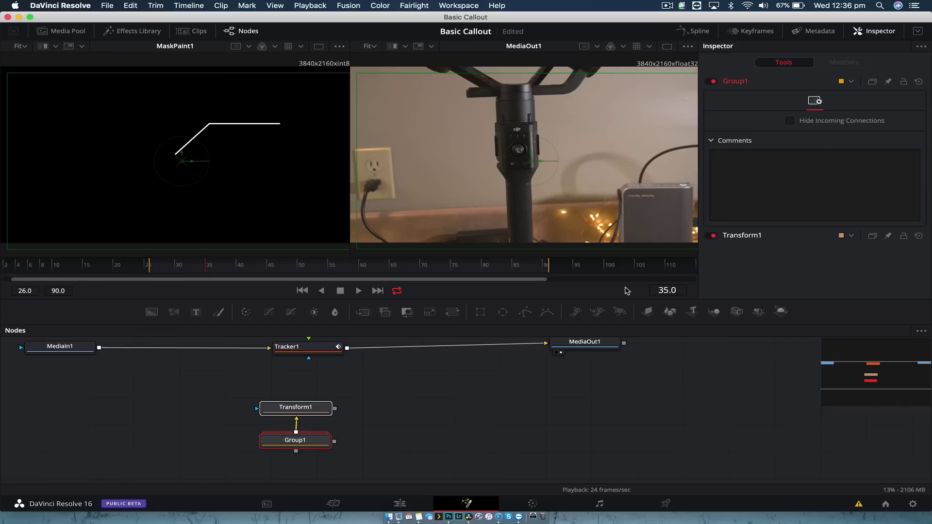
pyautogui.moveTo(364, 399); pyautogui.dragTo(305, 453)
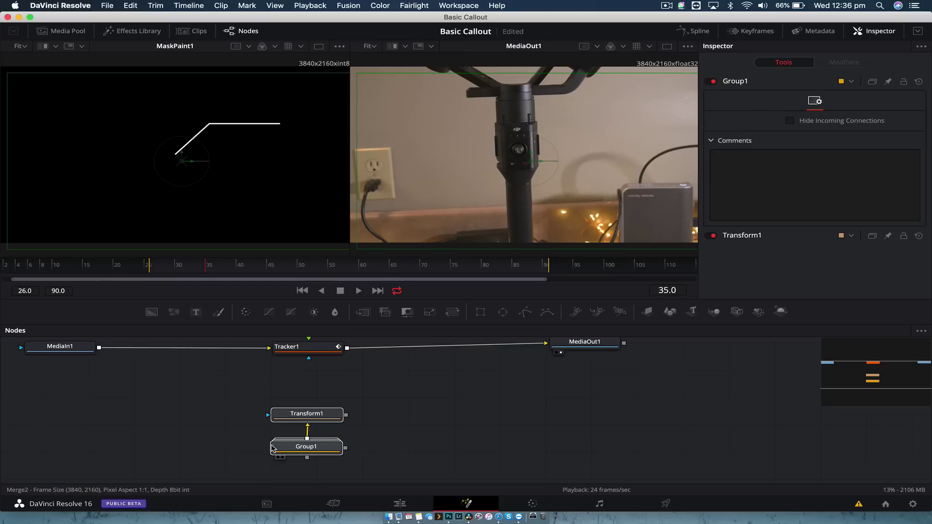
# Open Group1 to inspect its nodes, then collapse it again
pyautogui.doubleClick(306, 448)
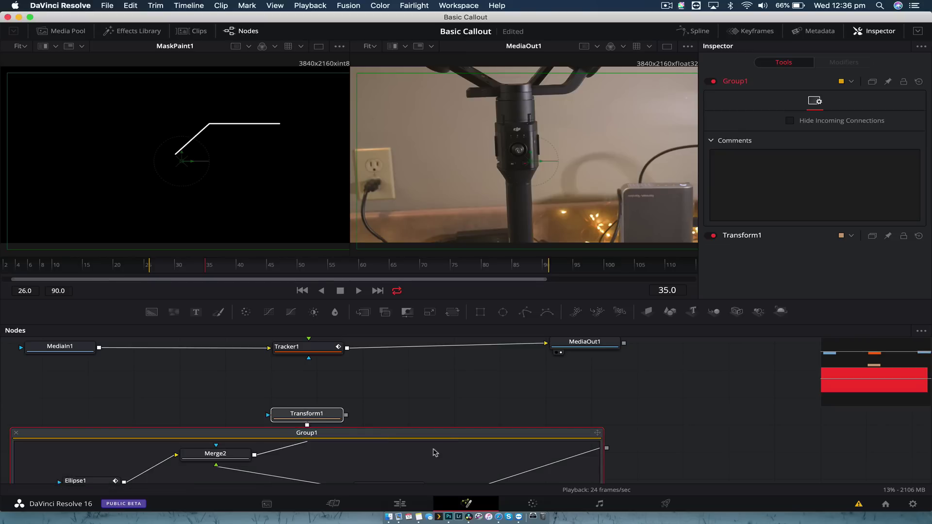
pyautogui.scroll(-5, 412, 461)
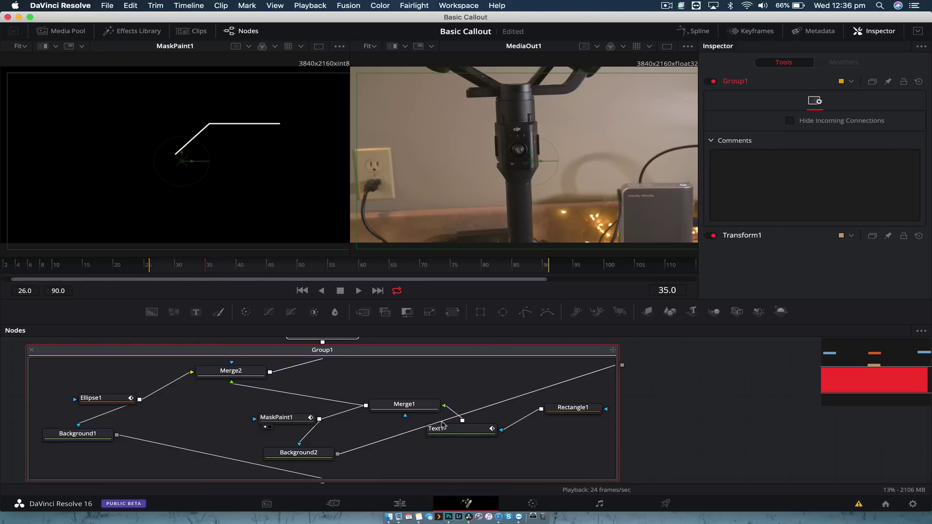
pyautogui.scroll(2, 429, 399)
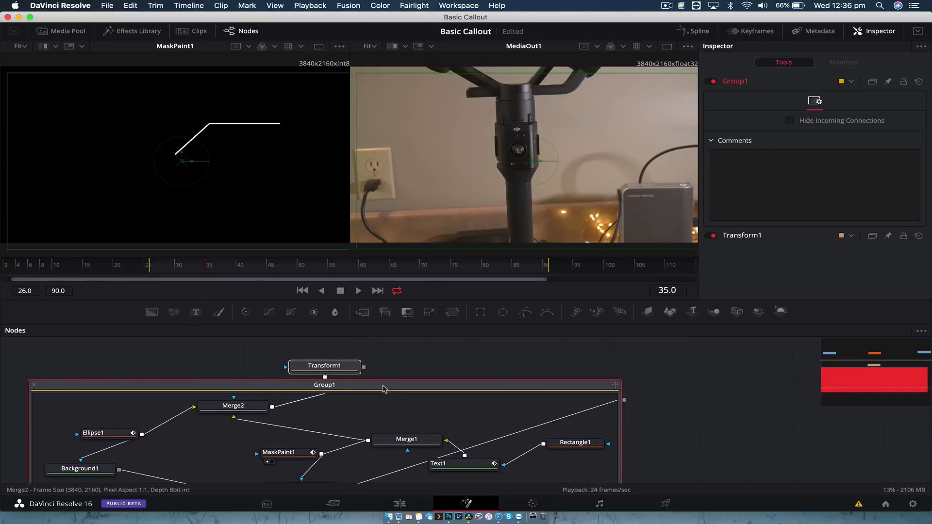
pyautogui.doubleClick(574, 388)
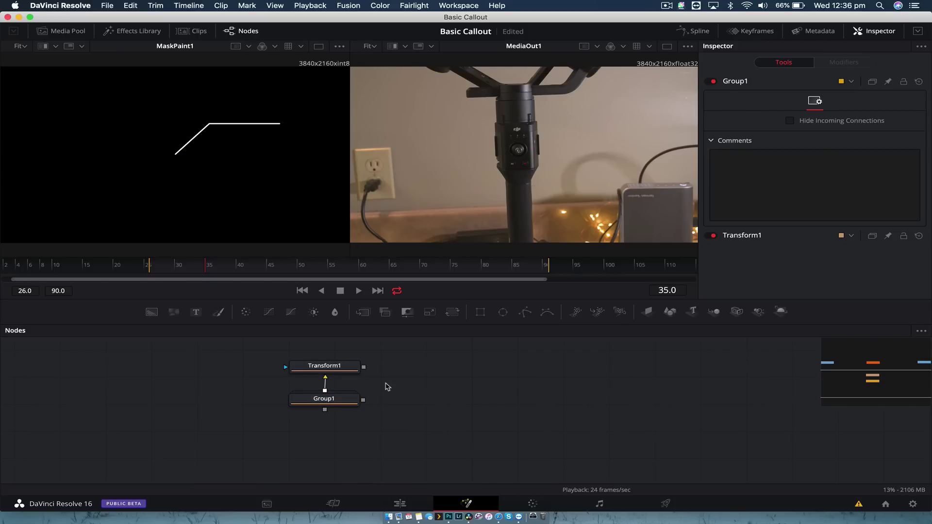
# Nudge Transform1 and Group1 up slightly and scrub the ruler to frame 58
pyautogui.scroll(3, 386, 386)
pyautogui.moveTo(360, 400); pyautogui.dragTo(260, 441)
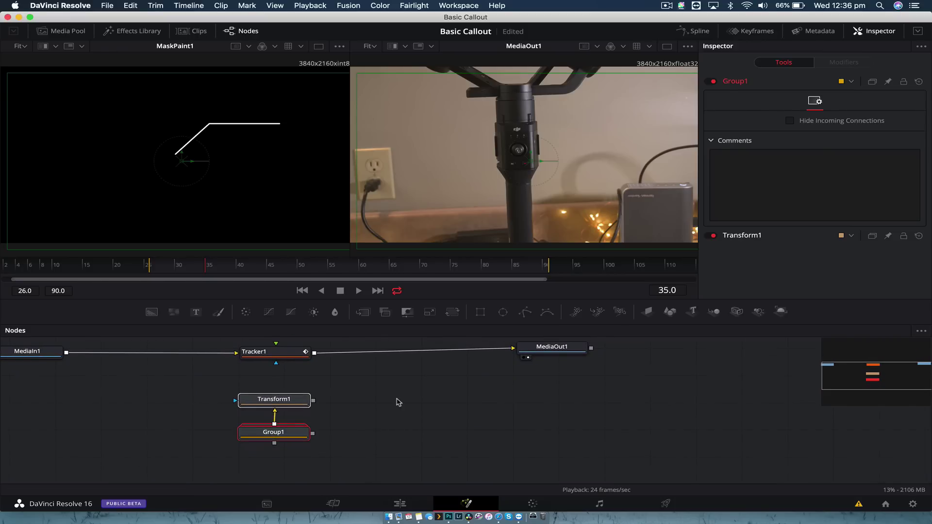
pyautogui.moveTo(372, 395); pyautogui.dragTo(246, 434)
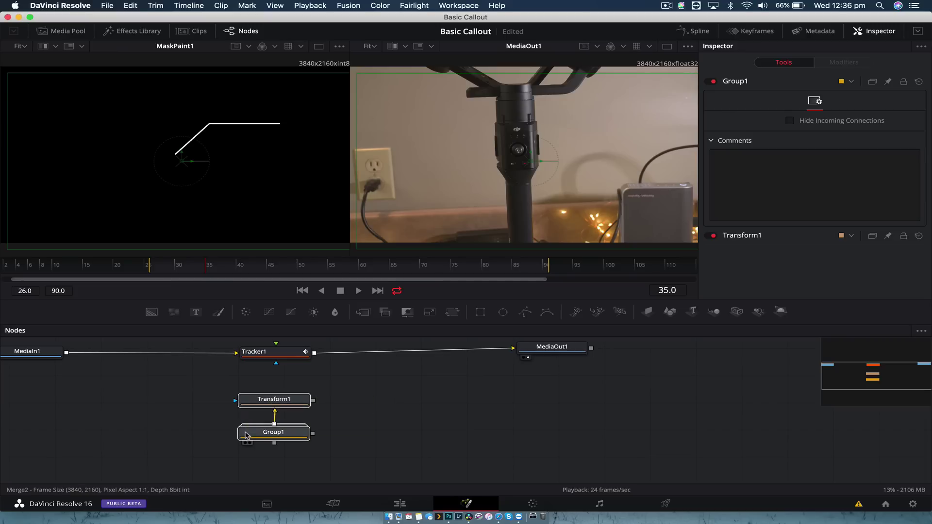
pyautogui.moveTo(288, 267); pyautogui.dragTo(346, 260)
pyautogui.click(352, 410)
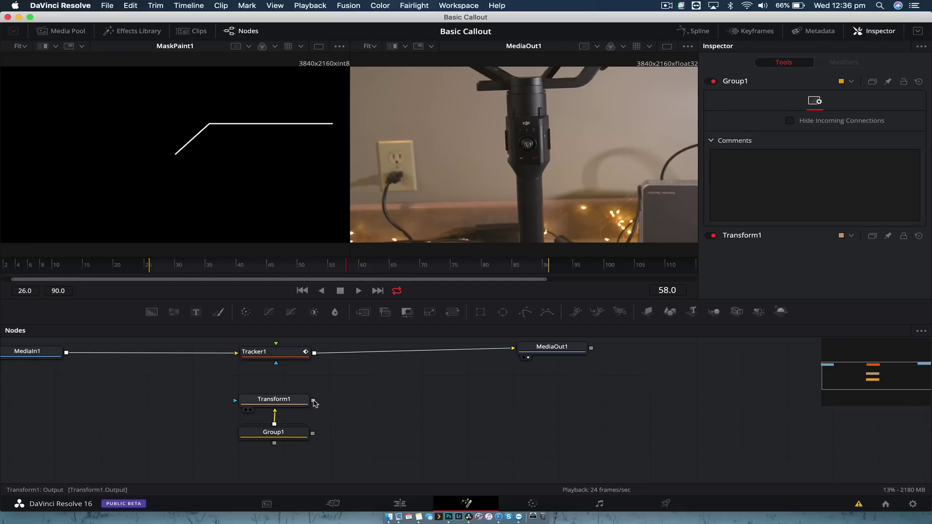
# Wire Transform1 into Tracker1 and move its center so the Ronin-S callout dot sits on the gimbal
pyautogui.moveTo(314, 402); pyautogui.dragTo(275, 345)
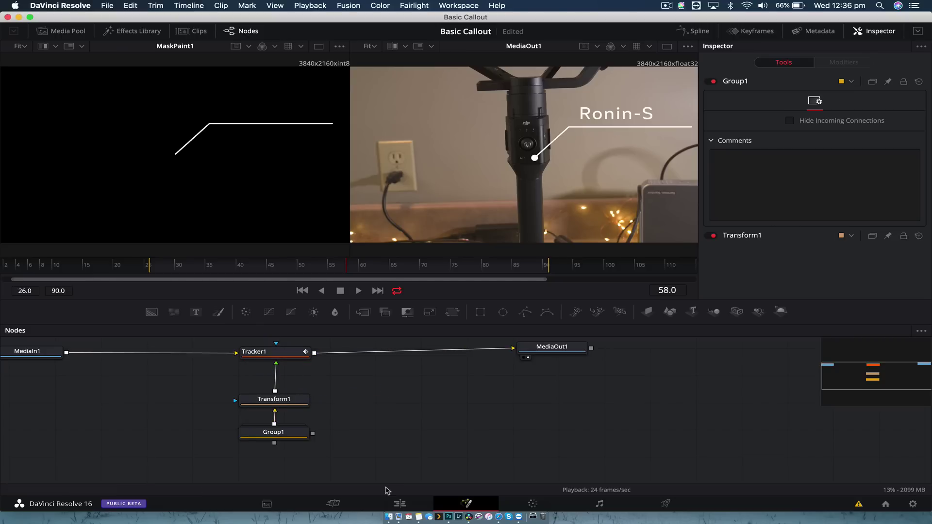
pyautogui.click(303, 399)
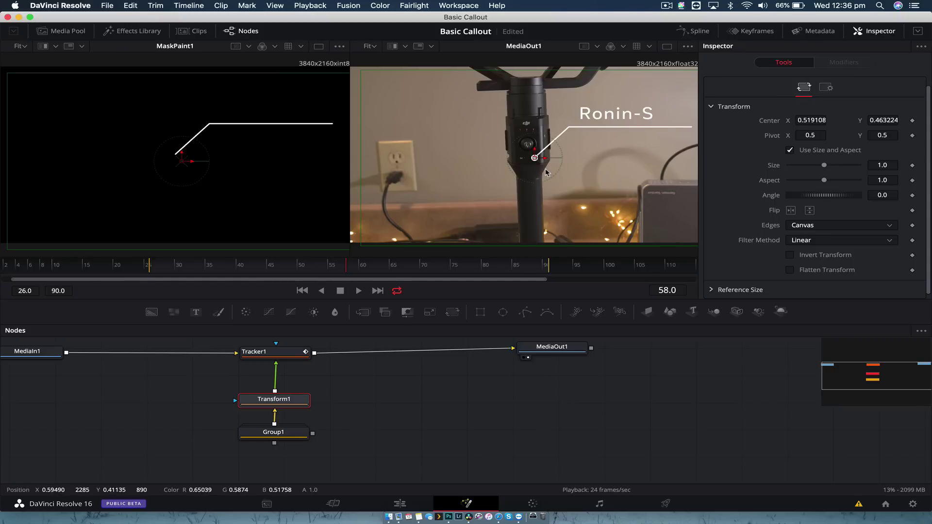
pyautogui.moveTo(535, 157); pyautogui.dragTo(528, 145)
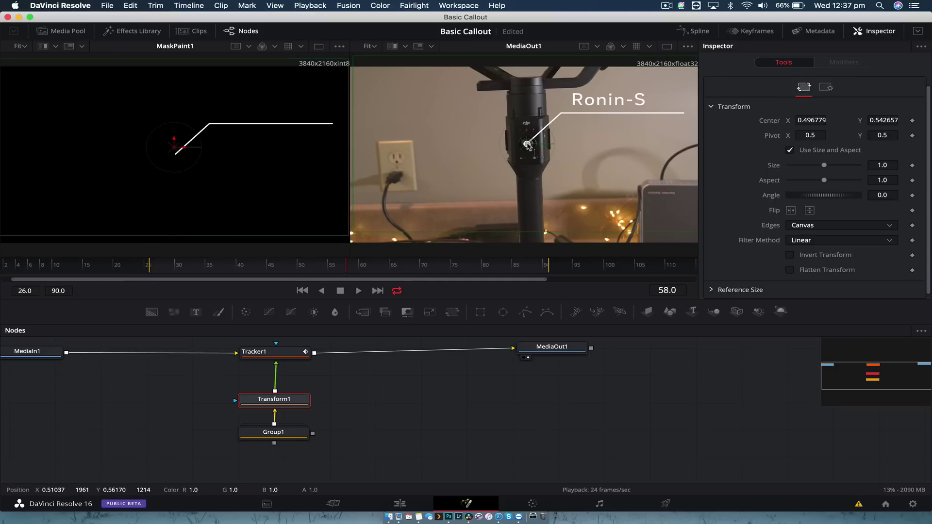
pyautogui.click(405, 503)
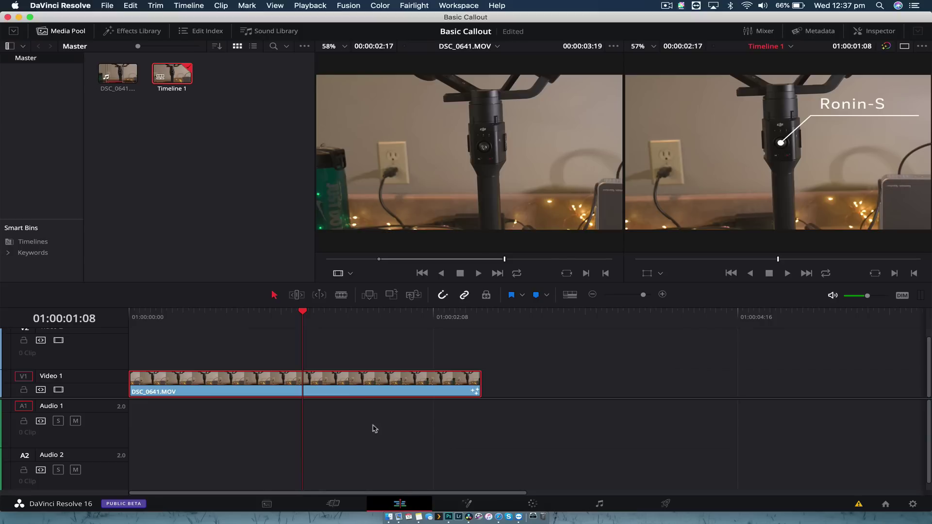
pyautogui.moveTo(227, 320); pyautogui.dragTo(127, 317)
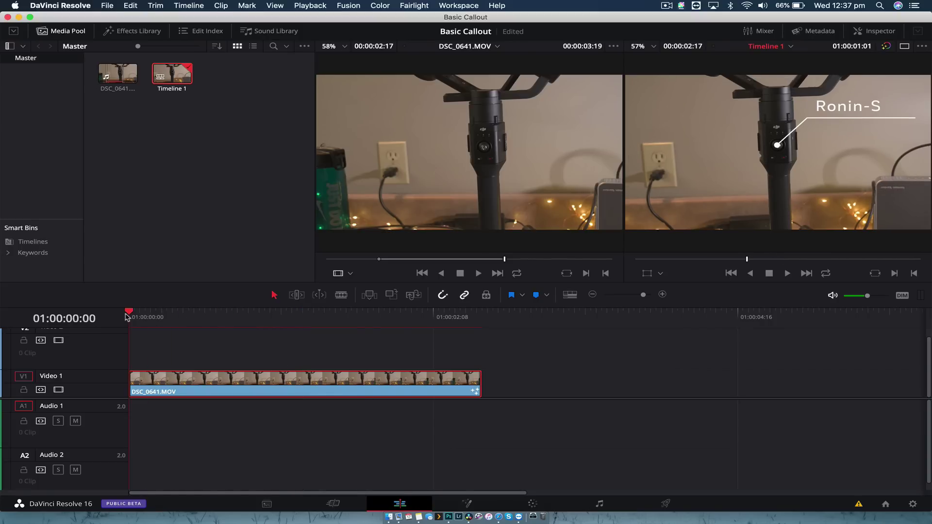
pyautogui.press('space')
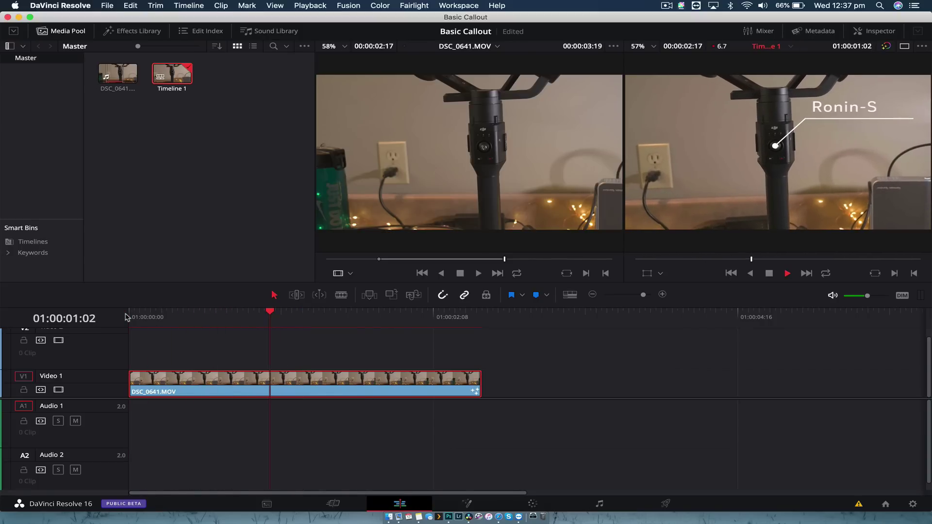
pyautogui.click(149, 317)
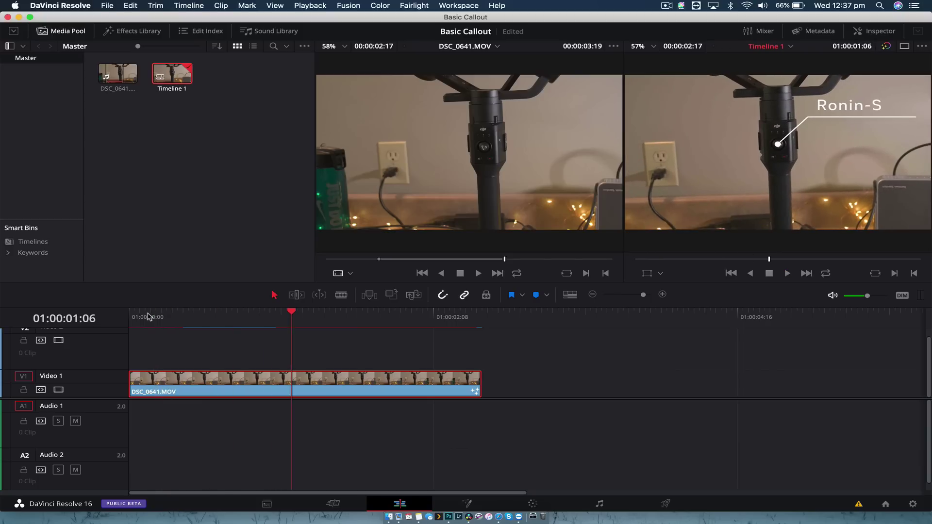
pyautogui.moveTo(149, 316); pyautogui.dragTo(110, 317)
pyautogui.press('space')
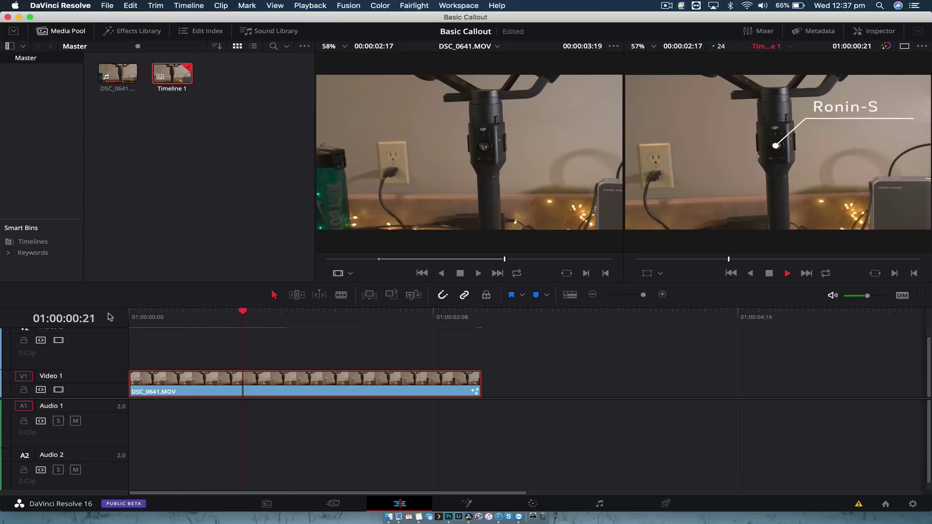
pyautogui.press('space')
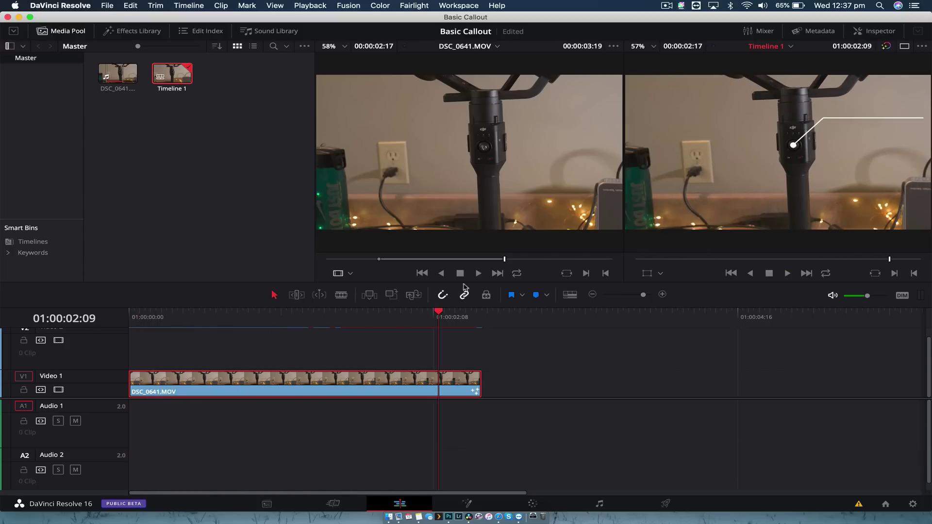
pyautogui.moveTo(329, 320); pyautogui.dragTo(123, 319)
pyautogui.press('space')
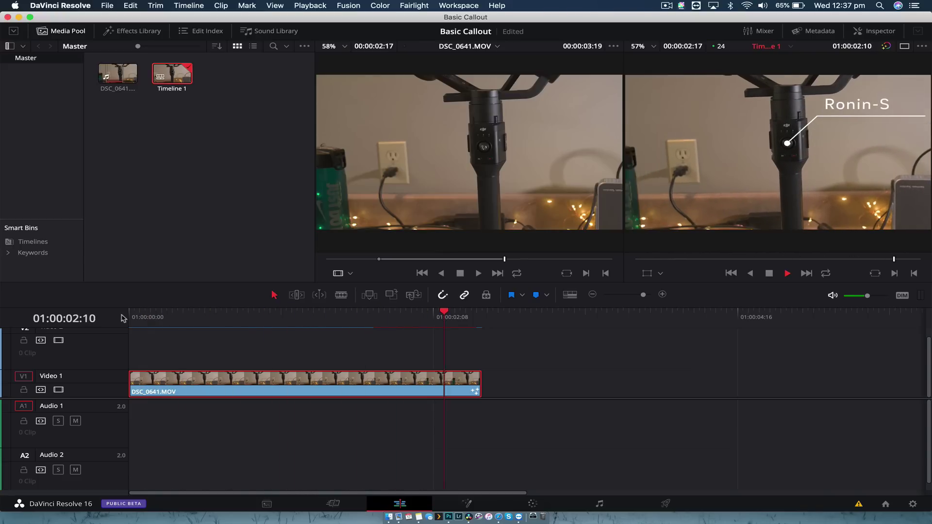
pyautogui.click(135, 320)
pyautogui.press('space')
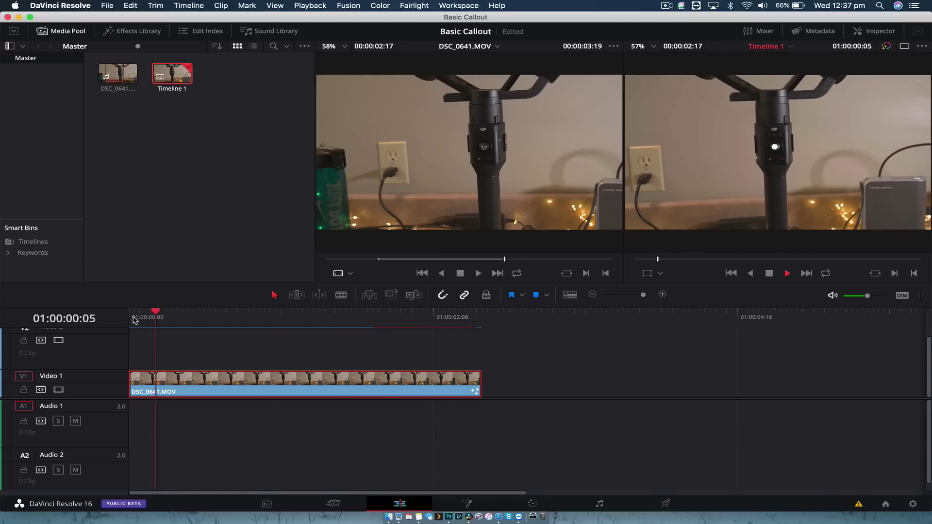